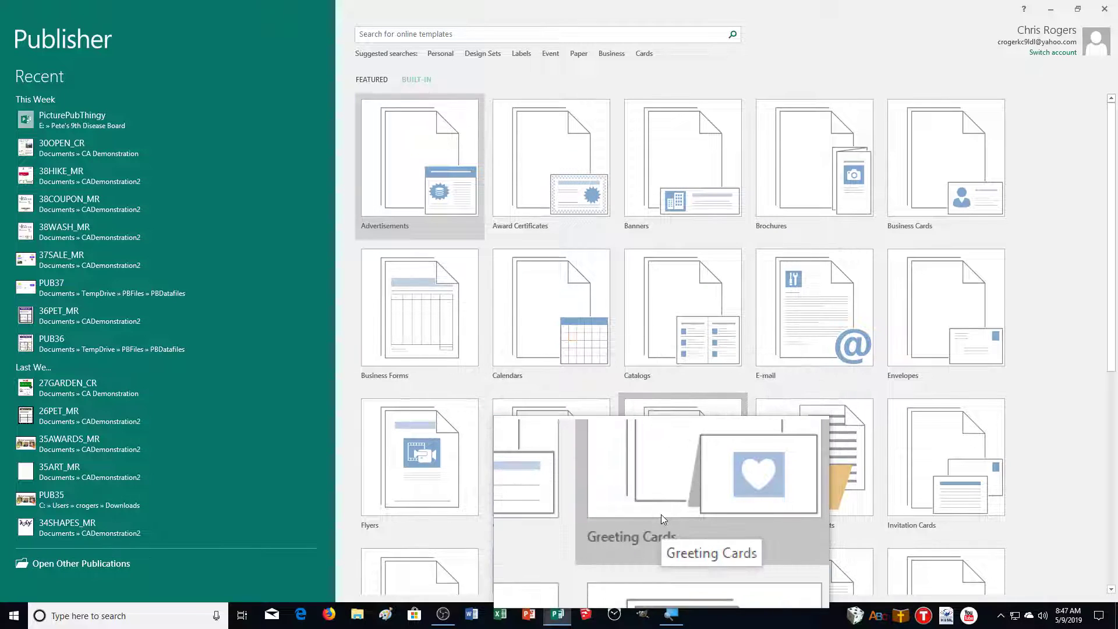
Open the built-in Greeting Cards templates and scroll through them
{"action": "left_click", "coordinate": [662, 514]}
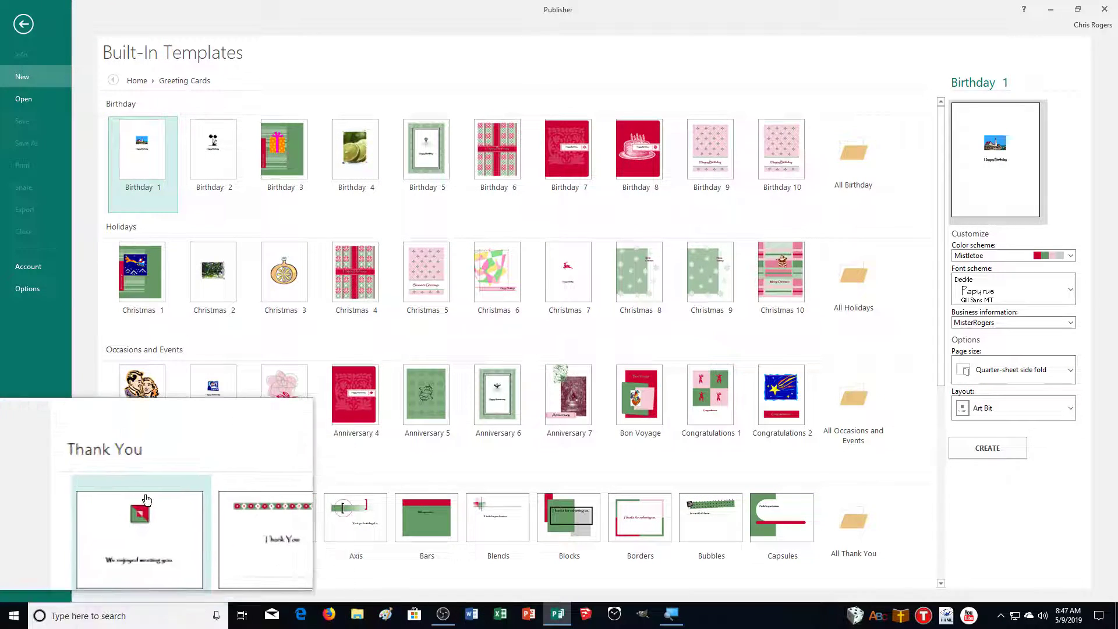
{"action": "scroll", "coordinate": [261, 535], "scroll_direction": "down", "scroll_amount": 5}
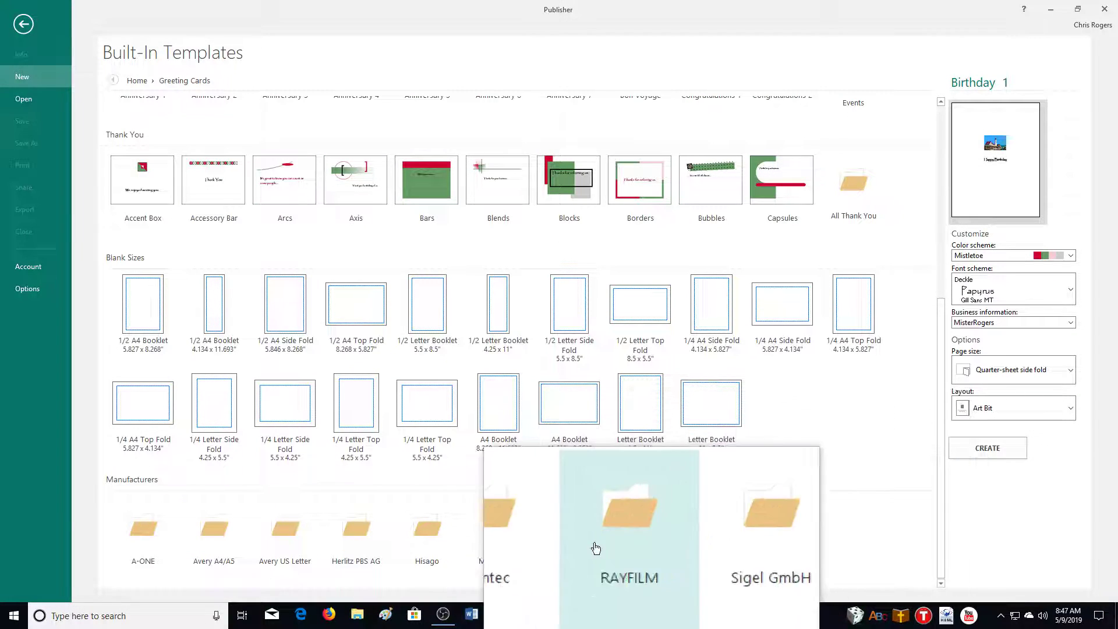
{"action": "scroll", "coordinate": [836, 362], "scroll_direction": "up", "scroll_amount": 6}
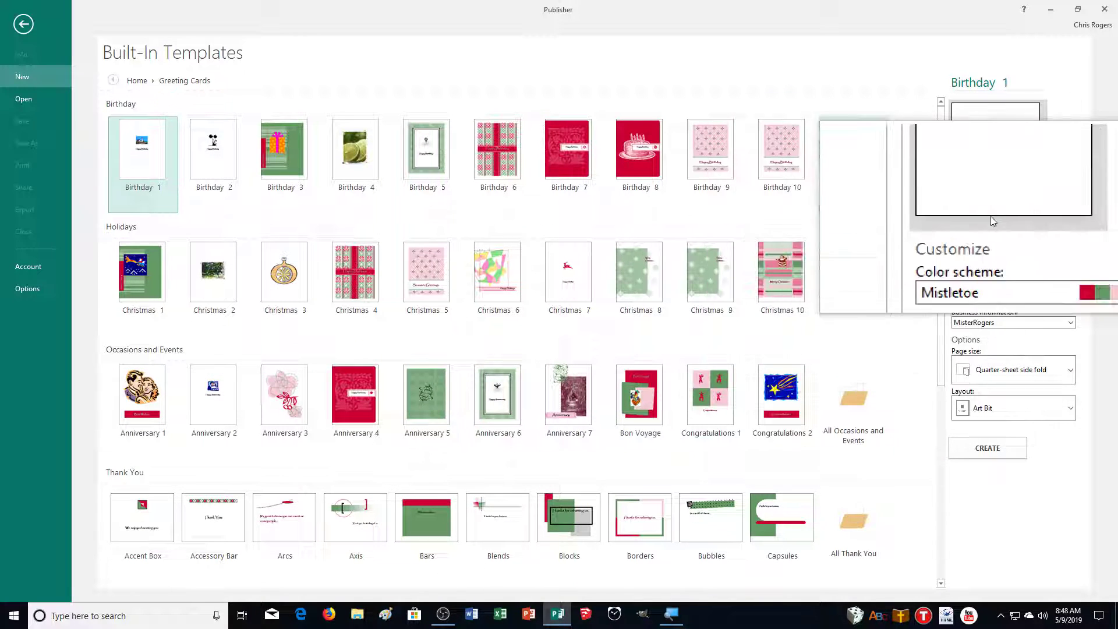
Review colour, font and business information options, keeping Mistletoe and Deckle
{"action": "left_click", "coordinate": [999, 261]}
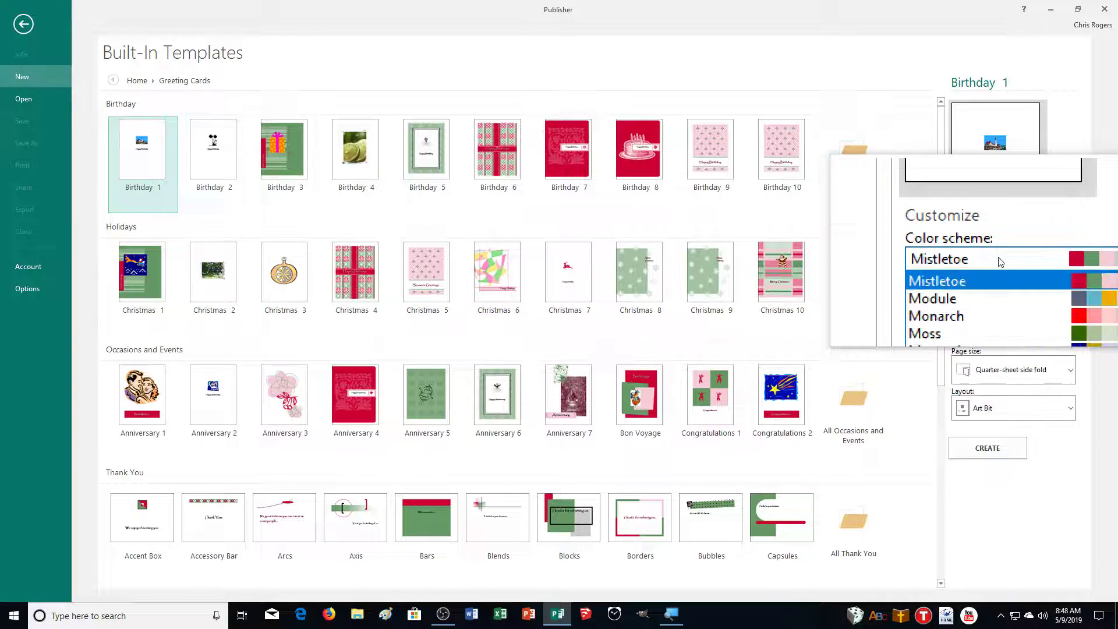
{"action": "left_click", "coordinate": [996, 268]}
{"action": "left_click", "coordinate": [990, 314]}
{"action": "left_click", "coordinate": [988, 317]}
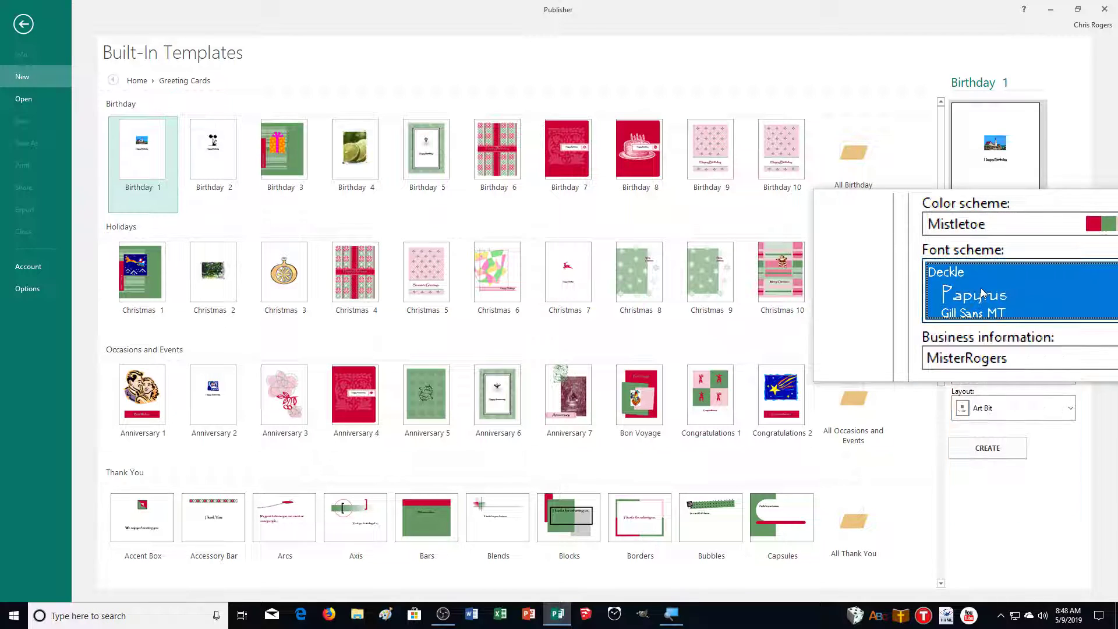
{"action": "left_click", "coordinate": [990, 324]}
{"action": "left_click", "coordinate": [992, 326]}
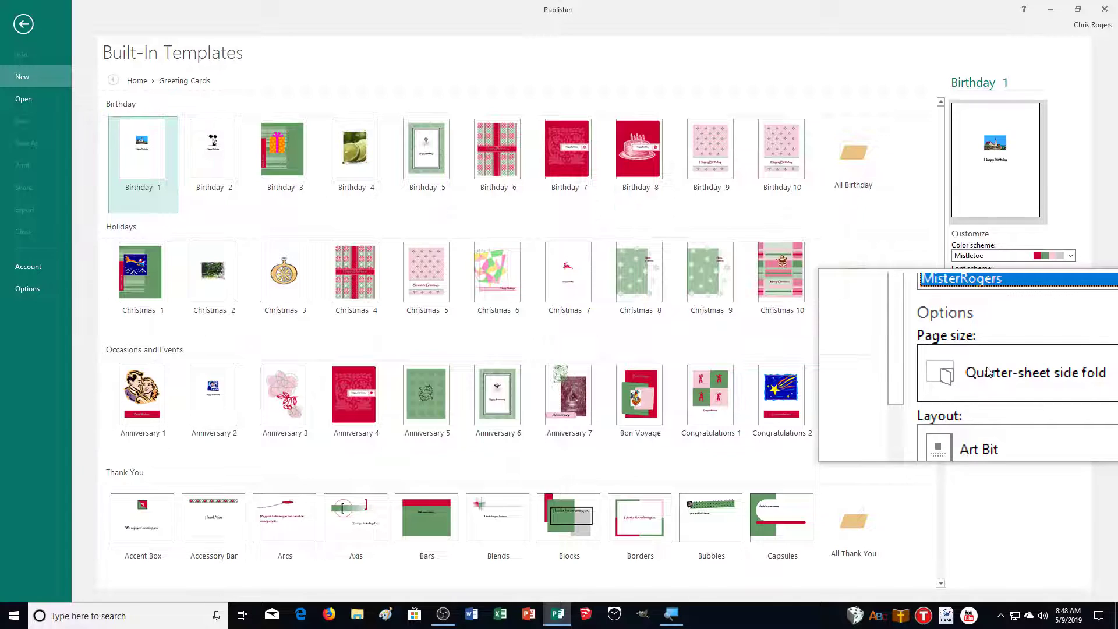
Review page size and layout options, keeping Quarter-sheet side fold and Art Bit, then return Home
{"action": "left_click", "coordinate": [993, 384]}
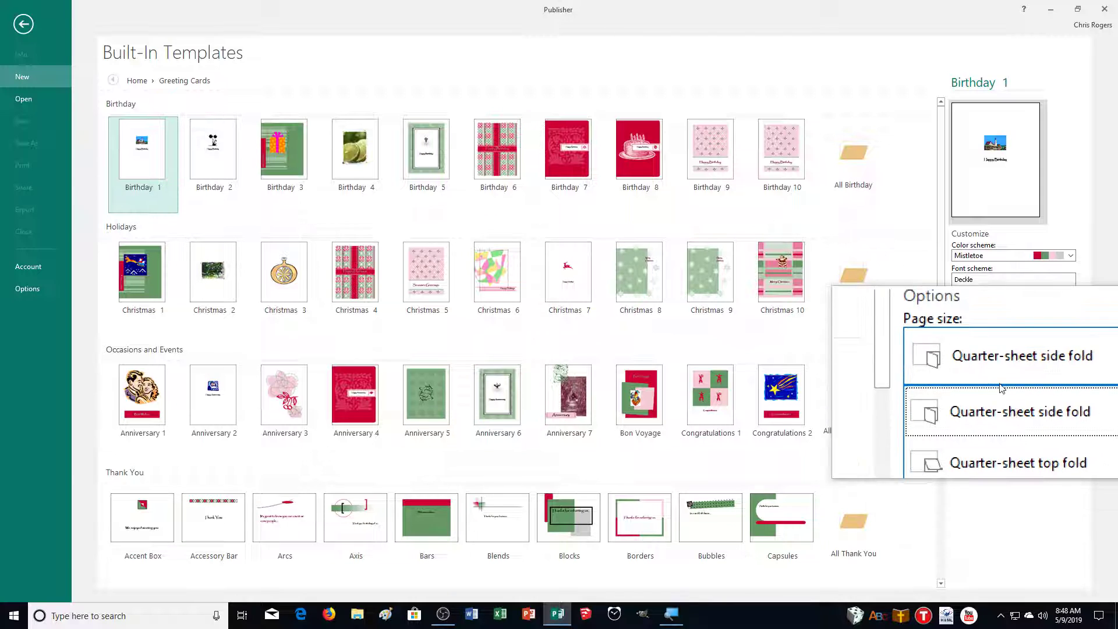
{"action": "left_click", "coordinate": [1000, 389]}
{"action": "left_click", "coordinate": [1010, 408]}
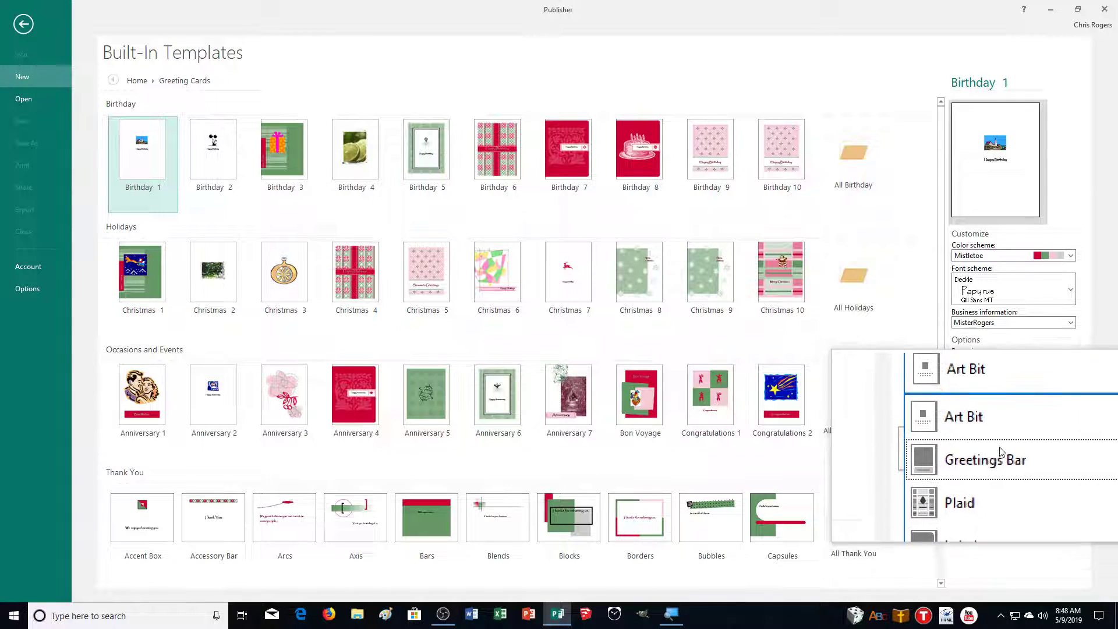
{"action": "scroll", "coordinate": [1005, 447], "scroll_direction": "down", "scroll_amount": 6}
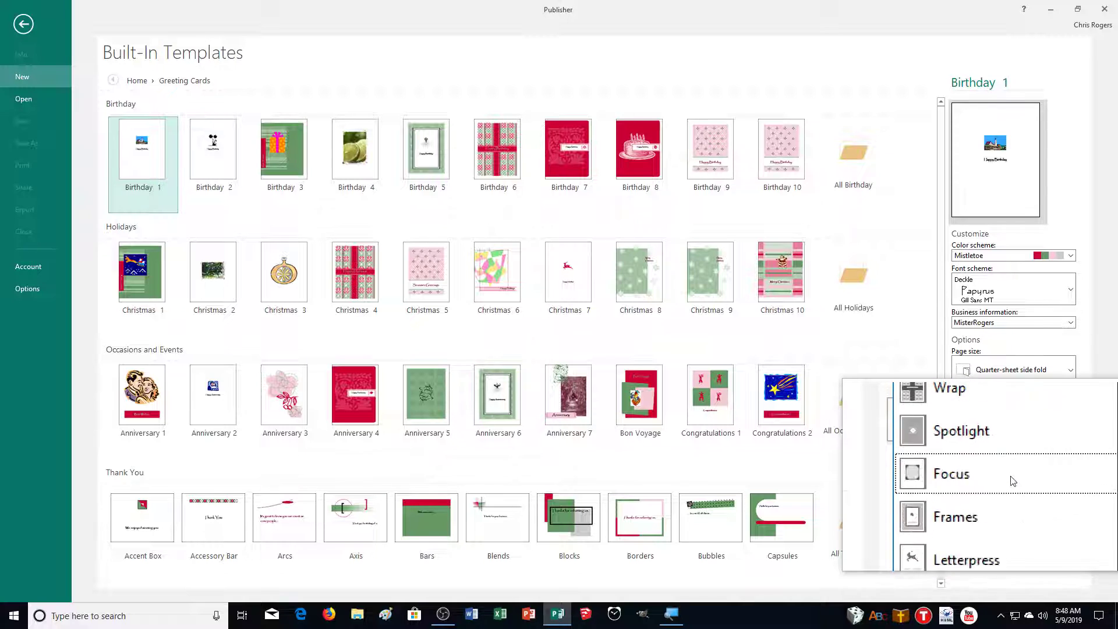
{"action": "scroll", "coordinate": [1013, 474], "scroll_direction": "down", "scroll_amount": 3}
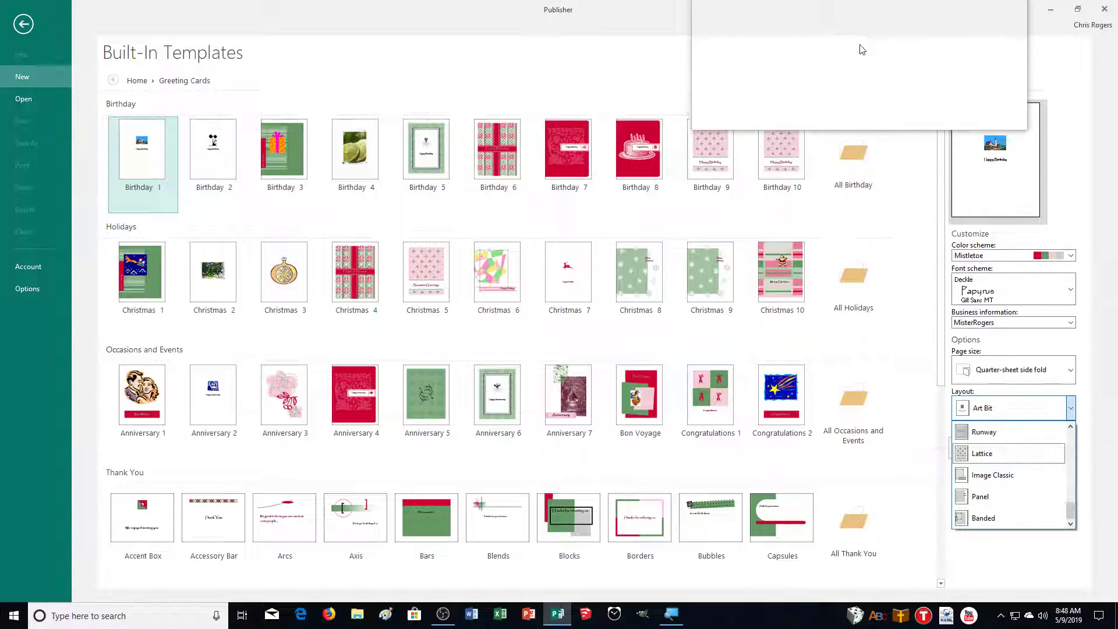
{"action": "left_click", "coordinate": [843, 60]}
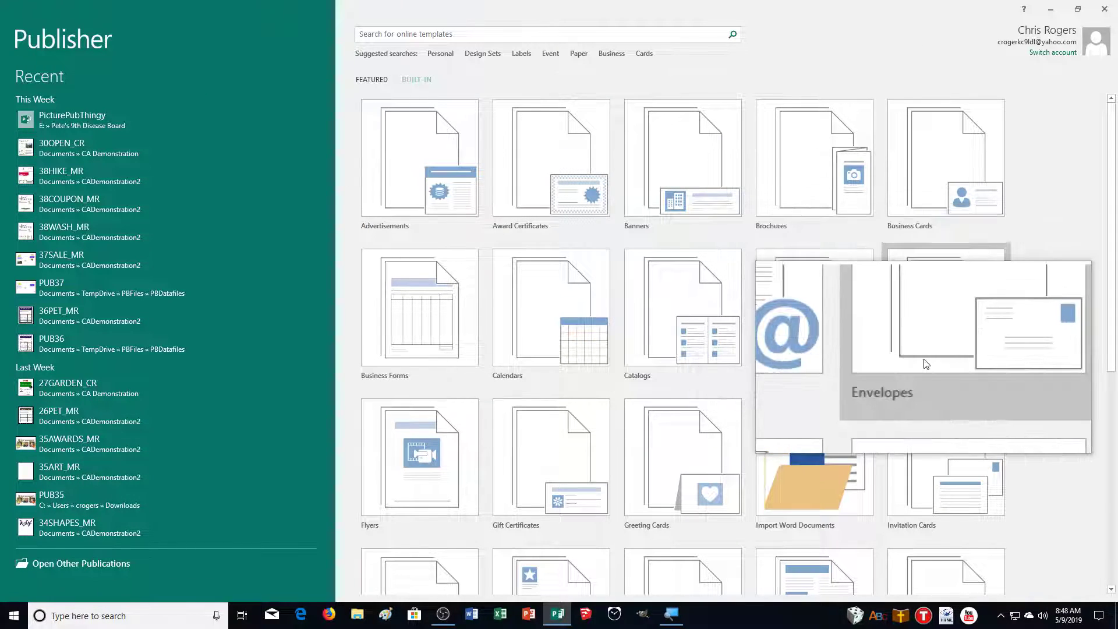
{"action": "left_click", "coordinate": [924, 324]}
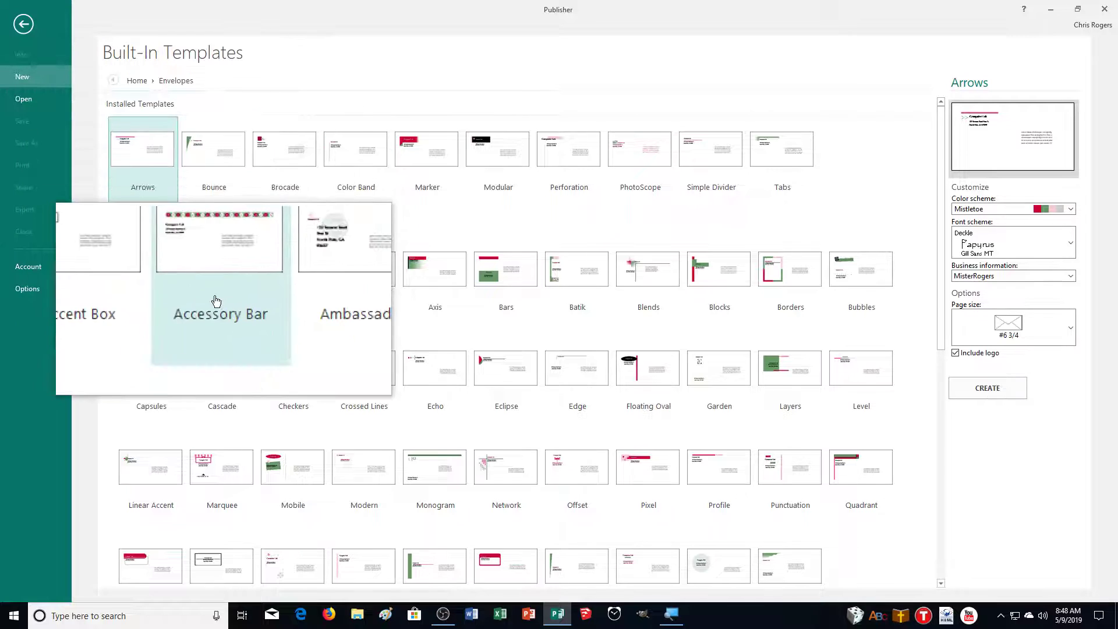
{"action": "scroll", "coordinate": [700, 451], "scroll_direction": "down", "scroll_amount": 5}
{"action": "scroll", "coordinate": [699, 451], "scroll_direction": "down", "scroll_amount": 3}
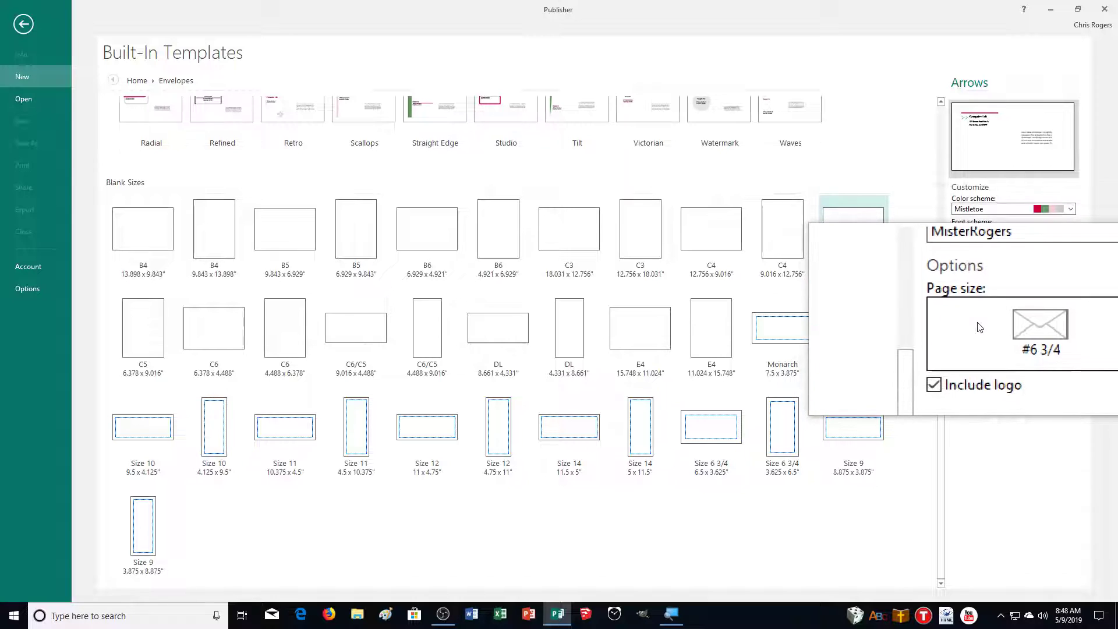
{"action": "left_click", "coordinate": [1002, 401]}
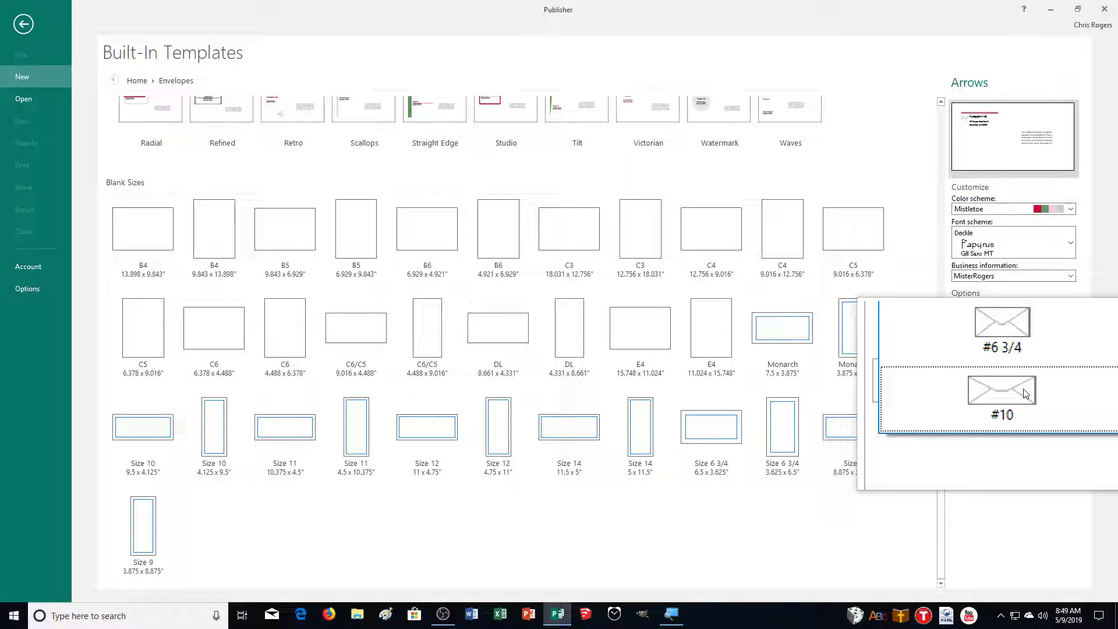
{"action": "key", "text": "Escape"}
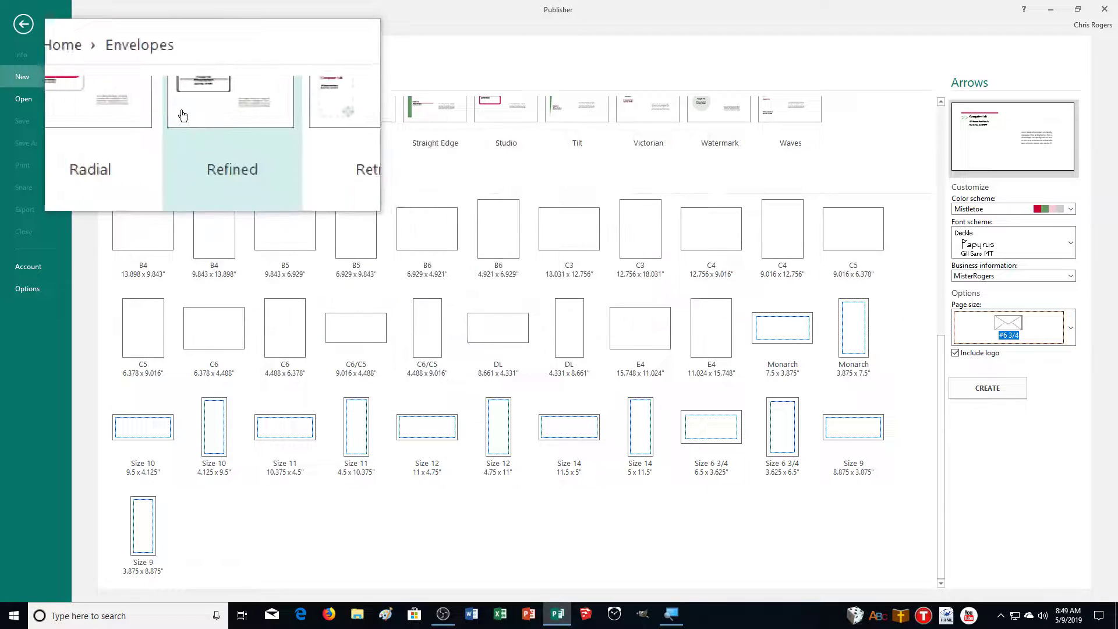
{"action": "left_click", "coordinate": [136, 81]}
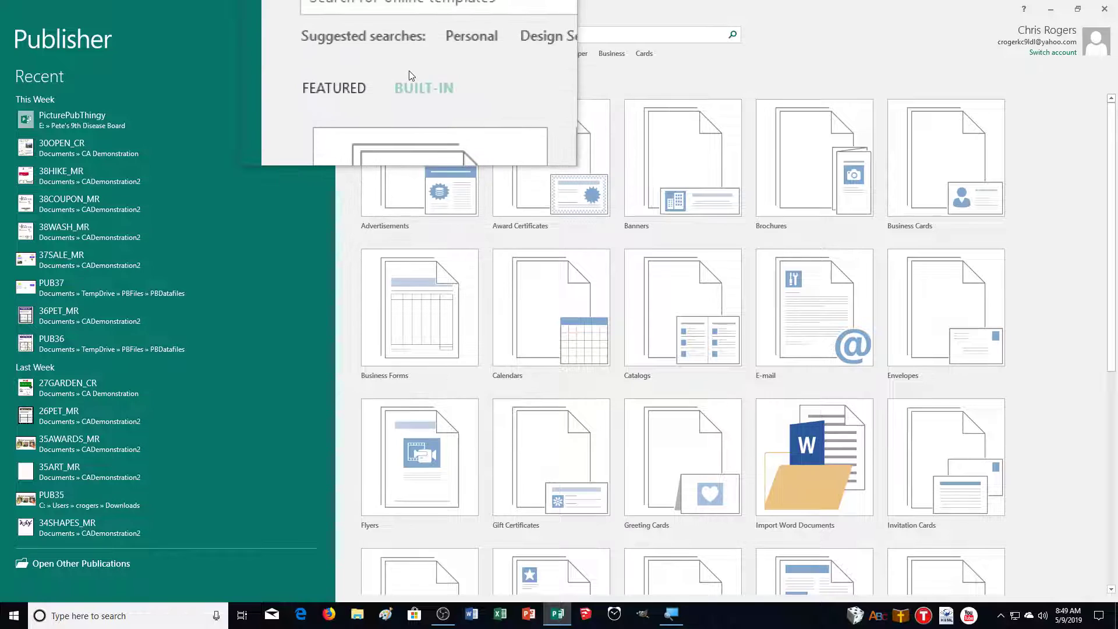
Reopen the Greeting Cards templates and apply the Sapphire colour scheme
{"action": "left_click", "coordinate": [698, 463]}
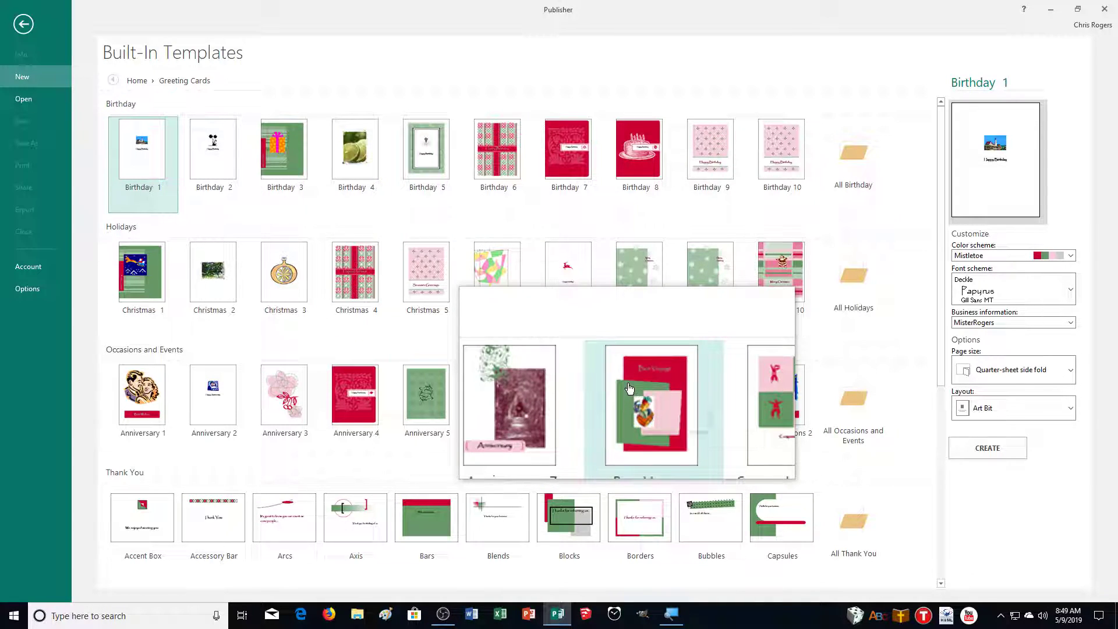
{"action": "scroll", "coordinate": [629, 387], "scroll_direction": "down", "scroll_amount": 3}
{"action": "scroll", "coordinate": [635, 396], "scroll_direction": "up", "scroll_amount": 1}
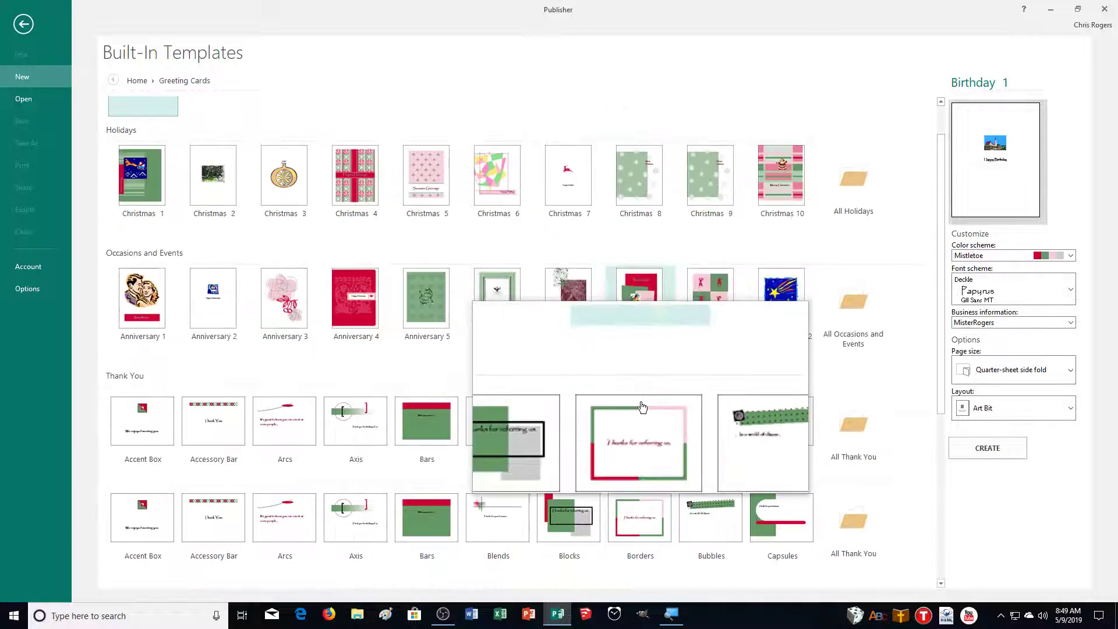
{"action": "scroll", "coordinate": [642, 406], "scroll_direction": "up", "scroll_amount": 1}
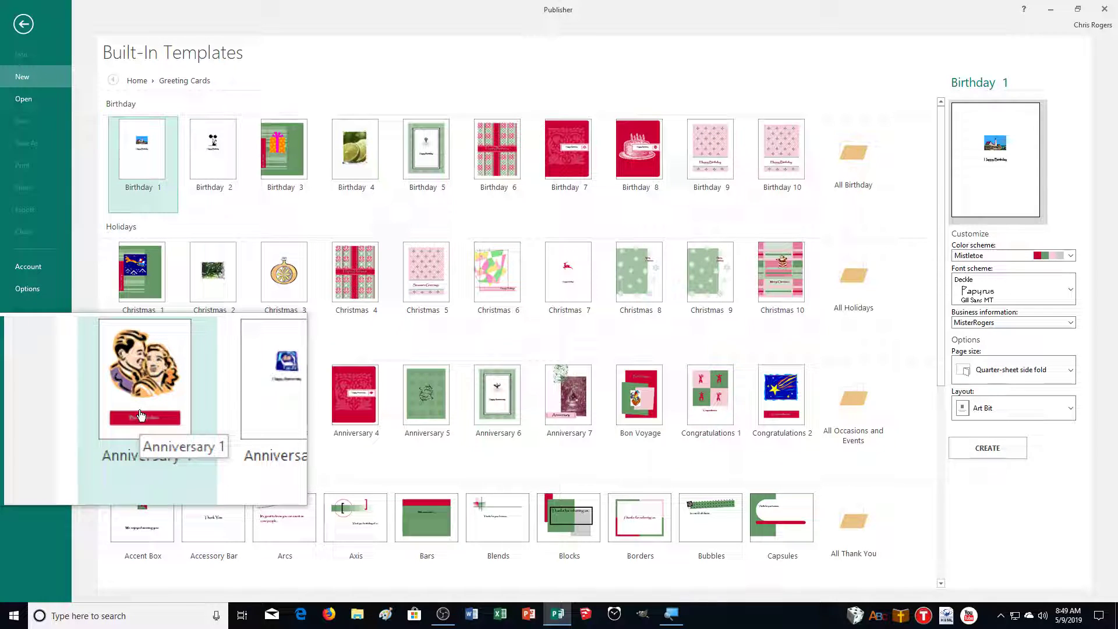
{"action": "left_click", "coordinate": [977, 259]}
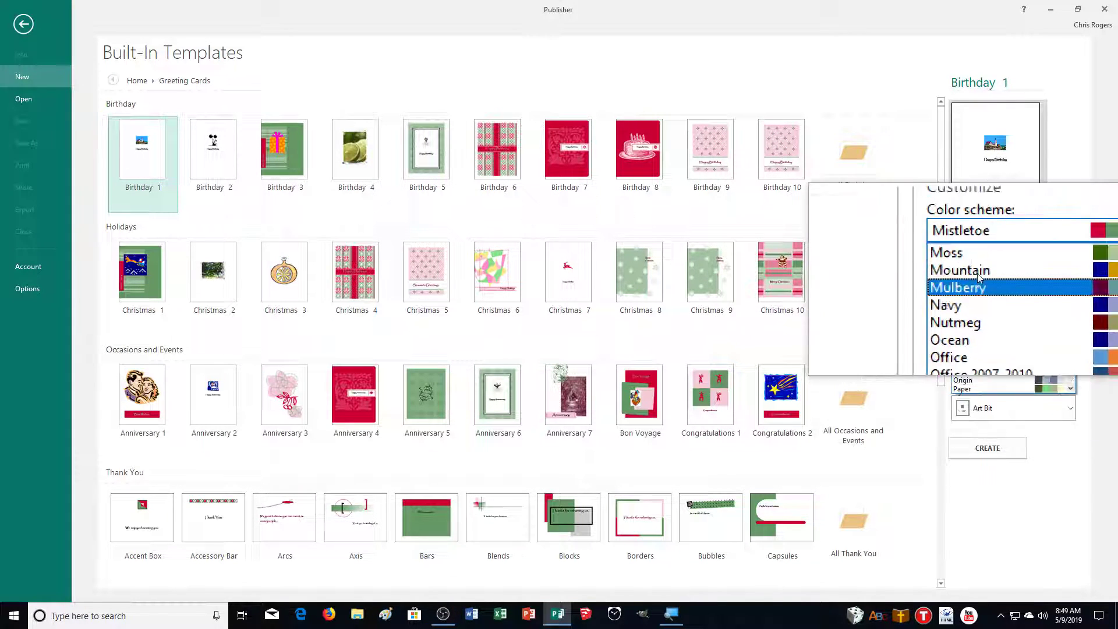
{"action": "scroll", "coordinate": [979, 277], "scroll_direction": "down", "scroll_amount": 4}
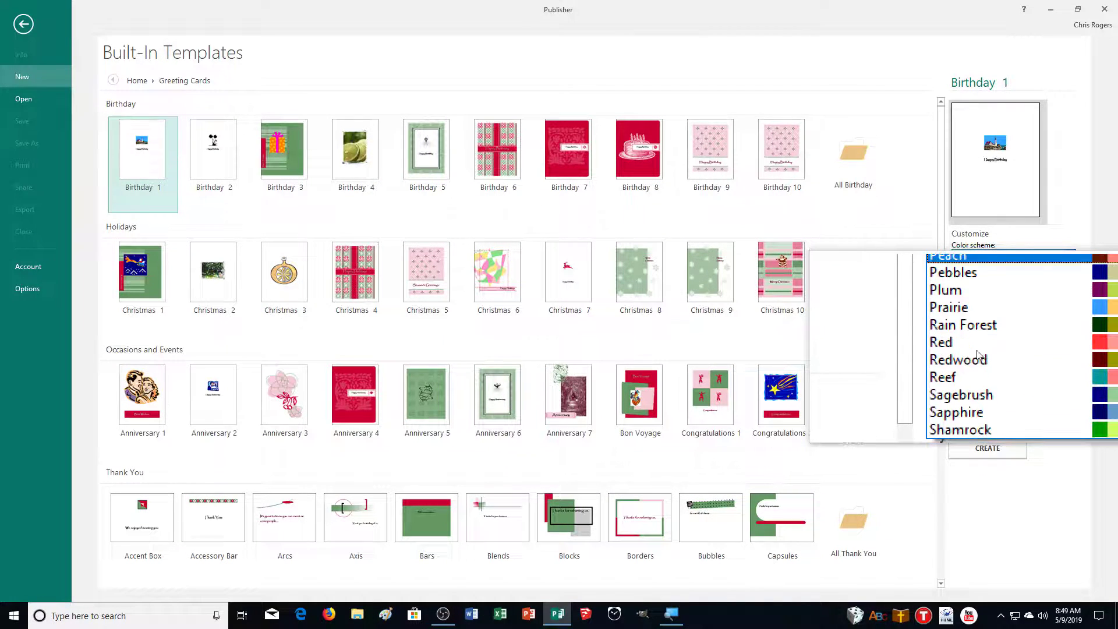
{"action": "scroll", "coordinate": [979, 354], "scroll_direction": "down", "scroll_amount": 1}
{"action": "left_click", "coordinate": [967, 352]}
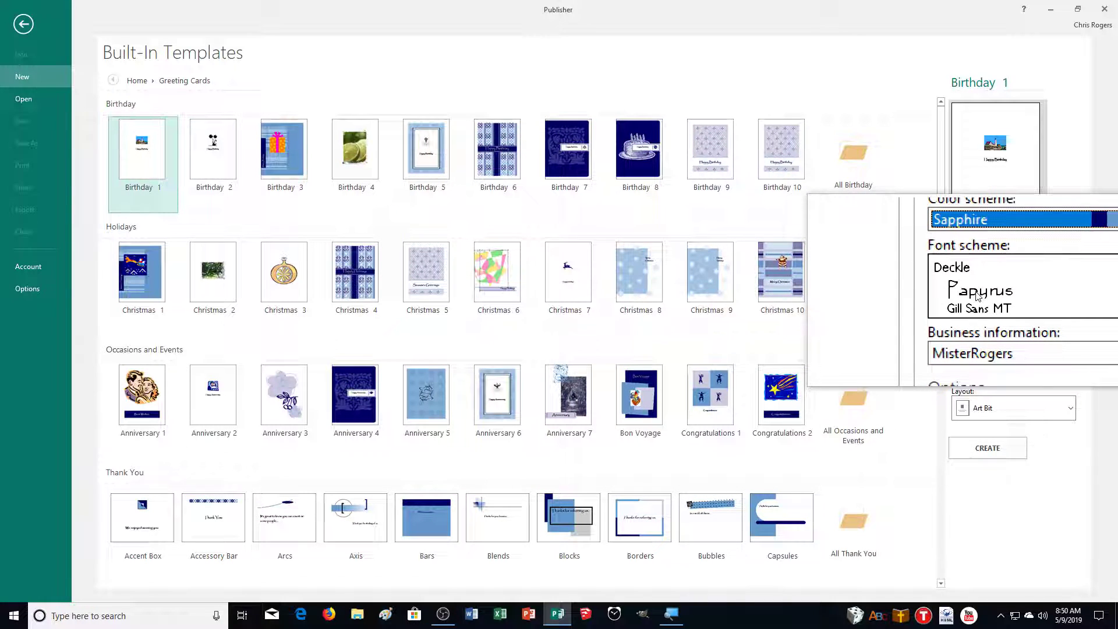
Apply the Basis font scheme and keep Quarter-sheet side fold as page size
{"action": "left_click", "coordinate": [979, 296]}
{"action": "scroll", "coordinate": [985, 358], "scroll_direction": "up", "scroll_amount": 5}
{"action": "scroll", "coordinate": [982, 358], "scroll_direction": "down", "scroll_amount": 3}
{"action": "left_click", "coordinate": [981, 357]}
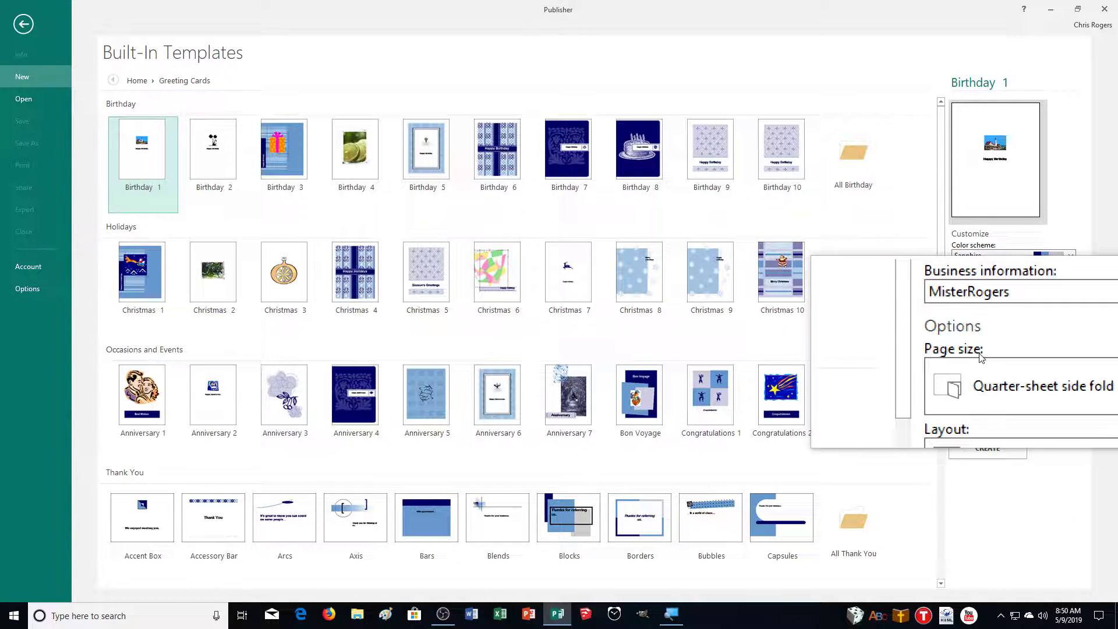
{"action": "left_click", "coordinate": [1004, 382]}
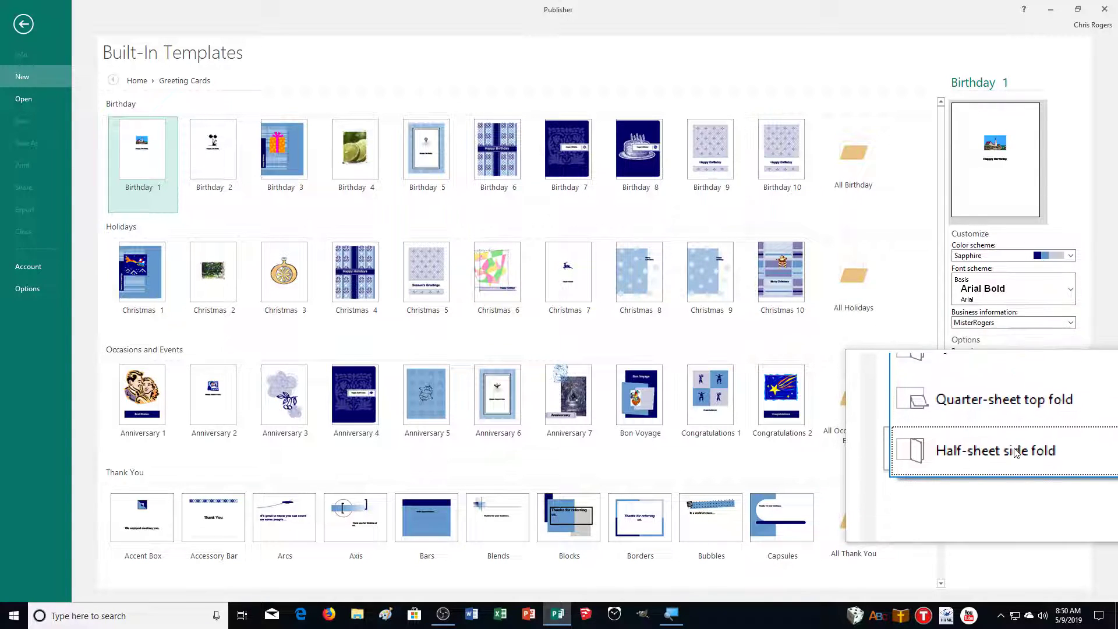
{"action": "left_click", "coordinate": [1017, 390]}
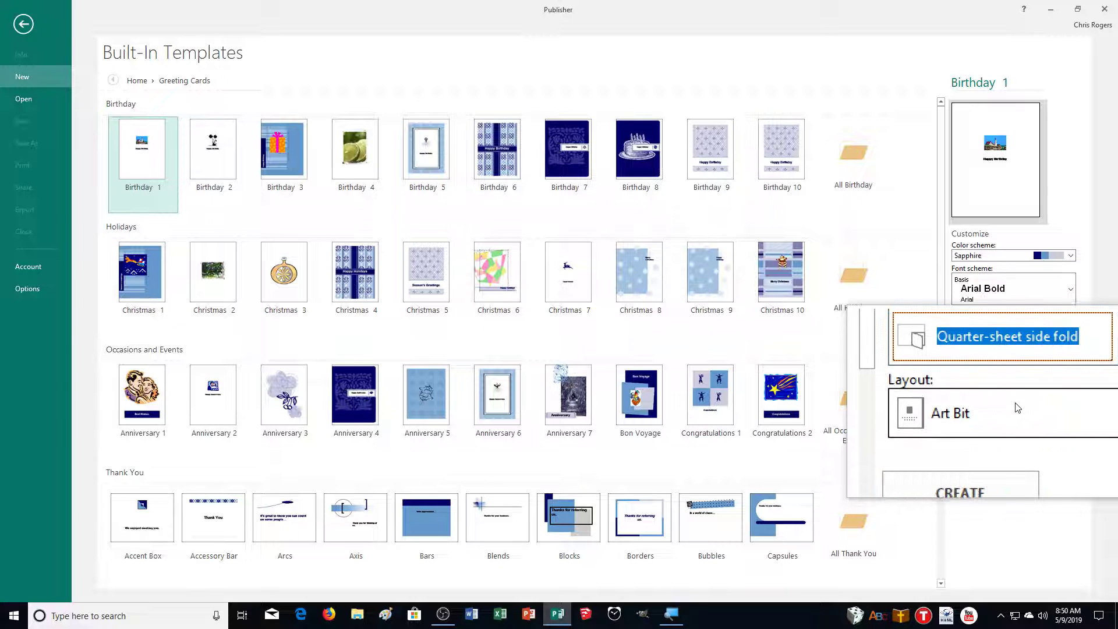
Apply the Wrap layout and create the card from the Anniversary 1 design
{"action": "left_click", "coordinate": [1018, 408]}
{"action": "scroll", "coordinate": [1020, 487], "scroll_direction": "down", "scroll_amount": 5}
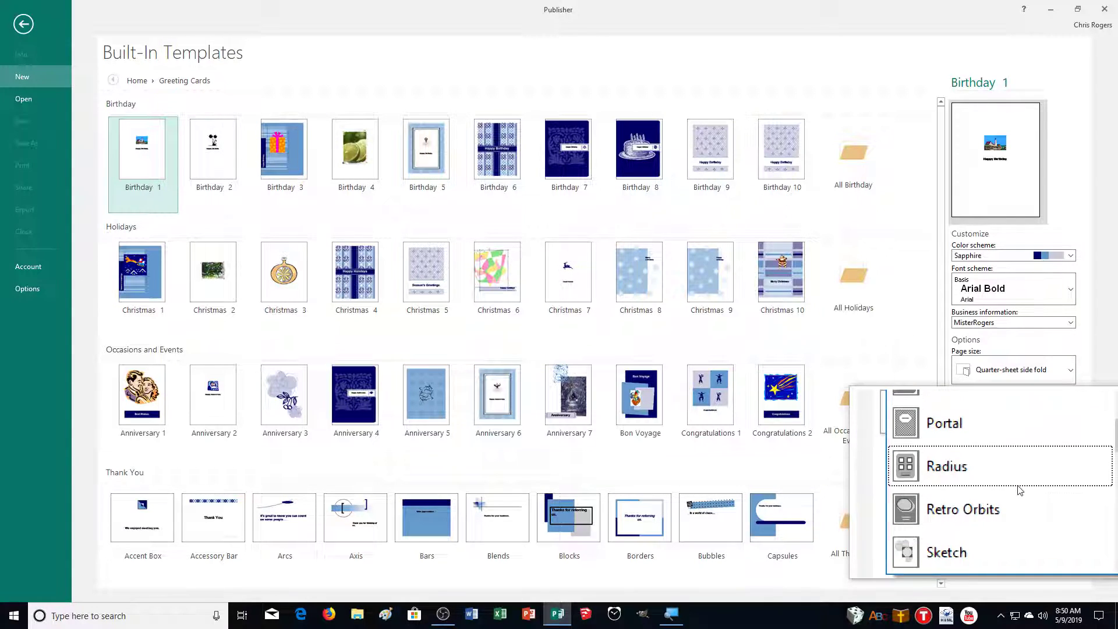
{"action": "scroll", "coordinate": [1020, 491], "scroll_direction": "down", "scroll_amount": 3}
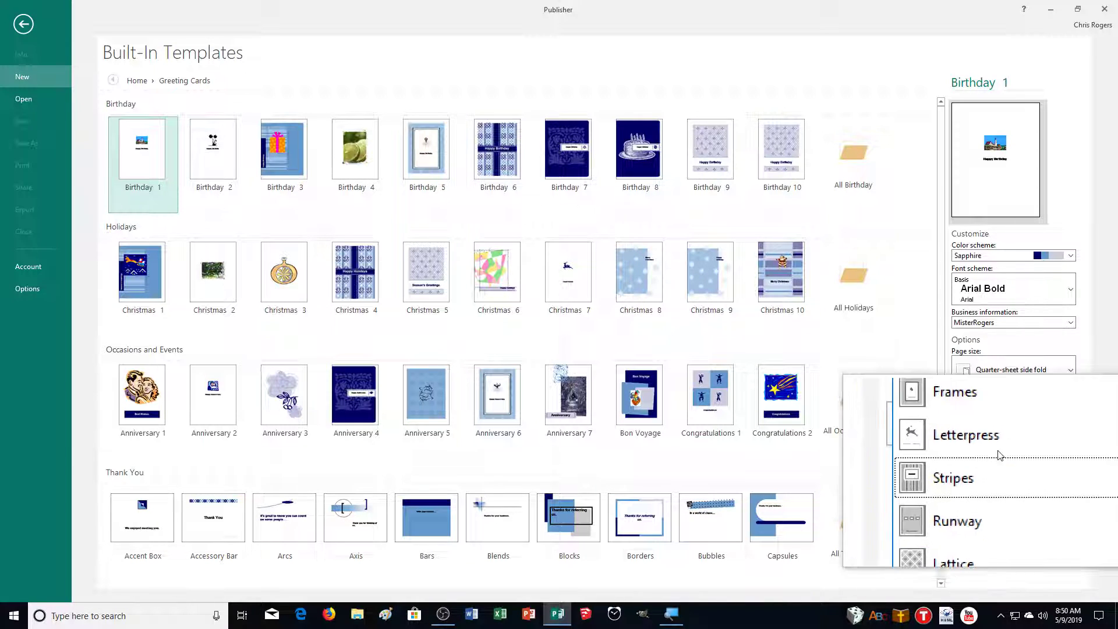
{"action": "scroll", "coordinate": [1014, 449], "scroll_direction": "up", "scroll_amount": 2}
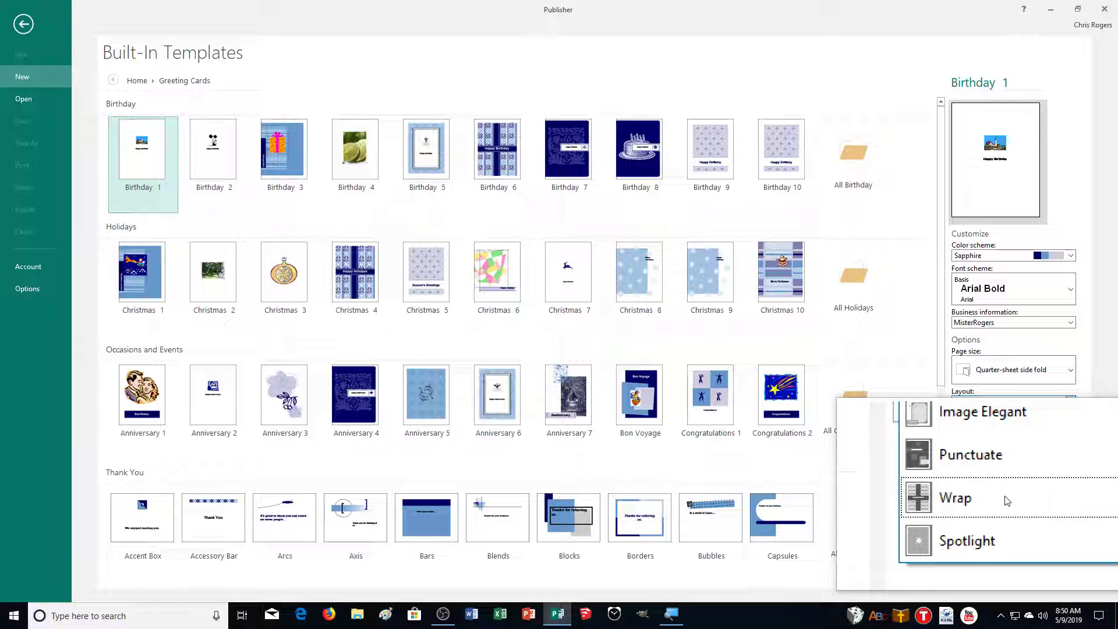
{"action": "left_click", "coordinate": [1007, 501]}
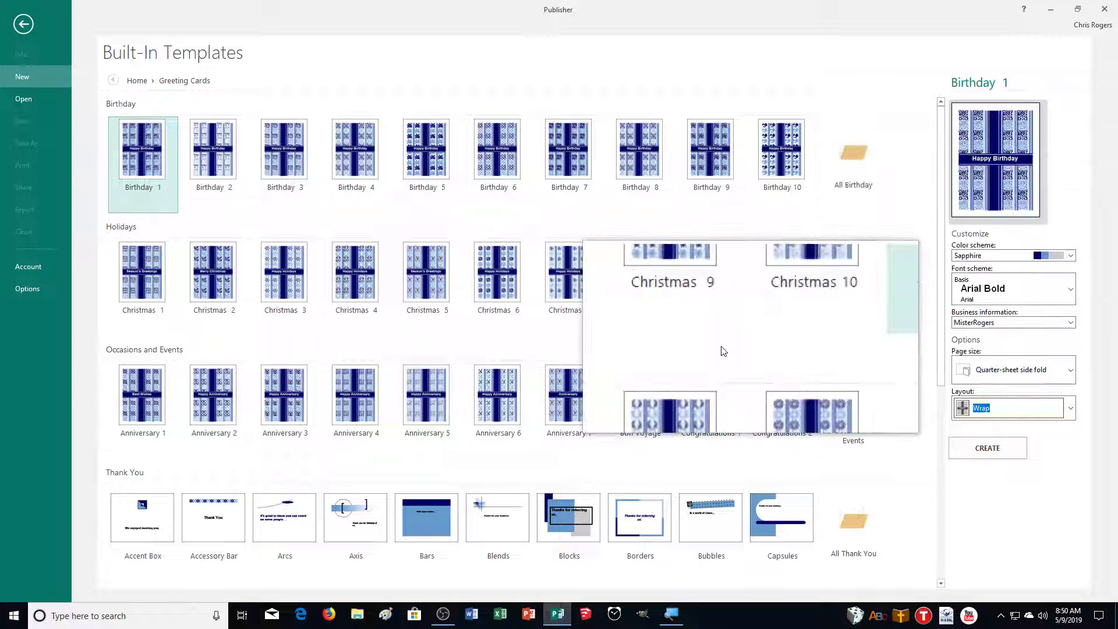
{"action": "left_click", "coordinate": [117, 421]}
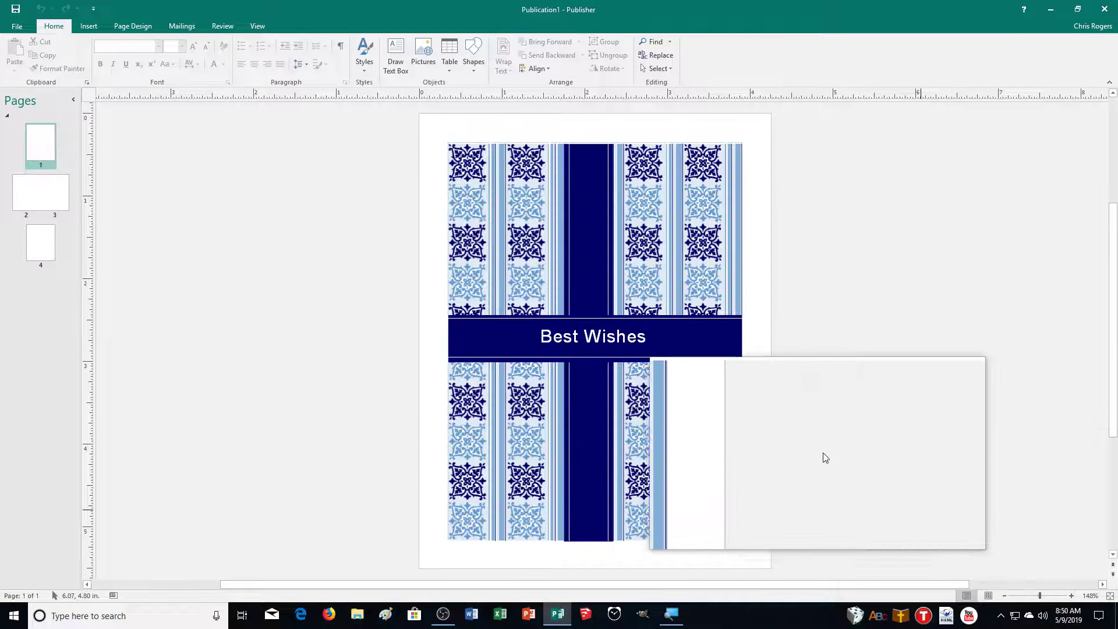
Show inside pages 2–3 and select the anniversary message box on the right page
{"action": "left_click", "coordinate": [39, 184]}
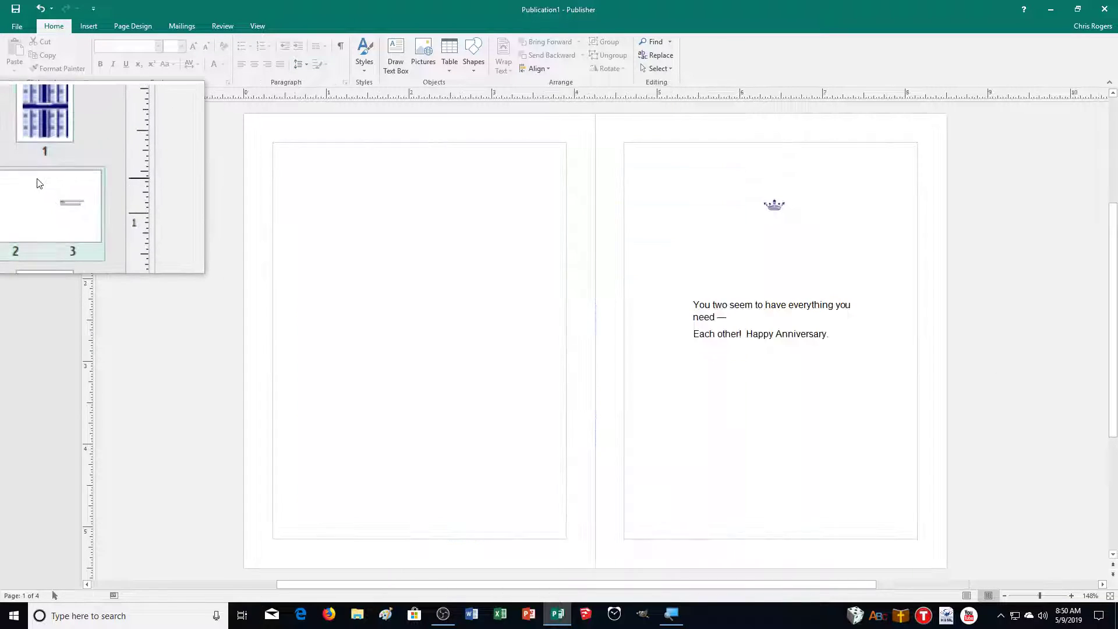
{"action": "left_click", "coordinate": [792, 303]}
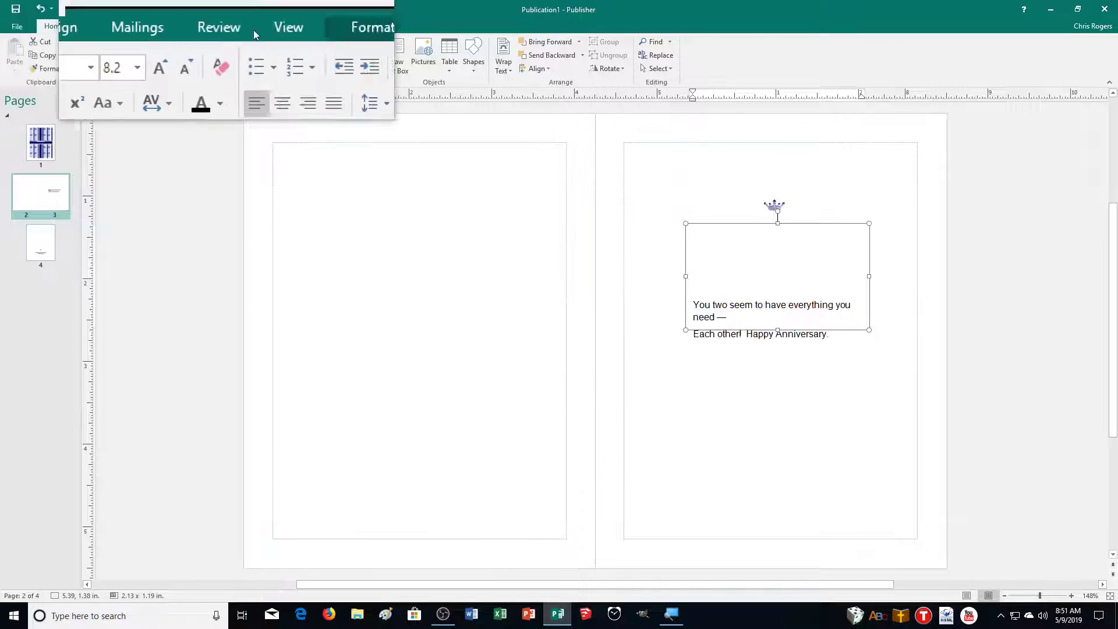
Add an empty line after 'Each other! Happy Anniversary.' and zoom in on the message
{"action": "left_click", "coordinate": [289, 28]}
{"action": "left_click", "coordinate": [369, 27]}
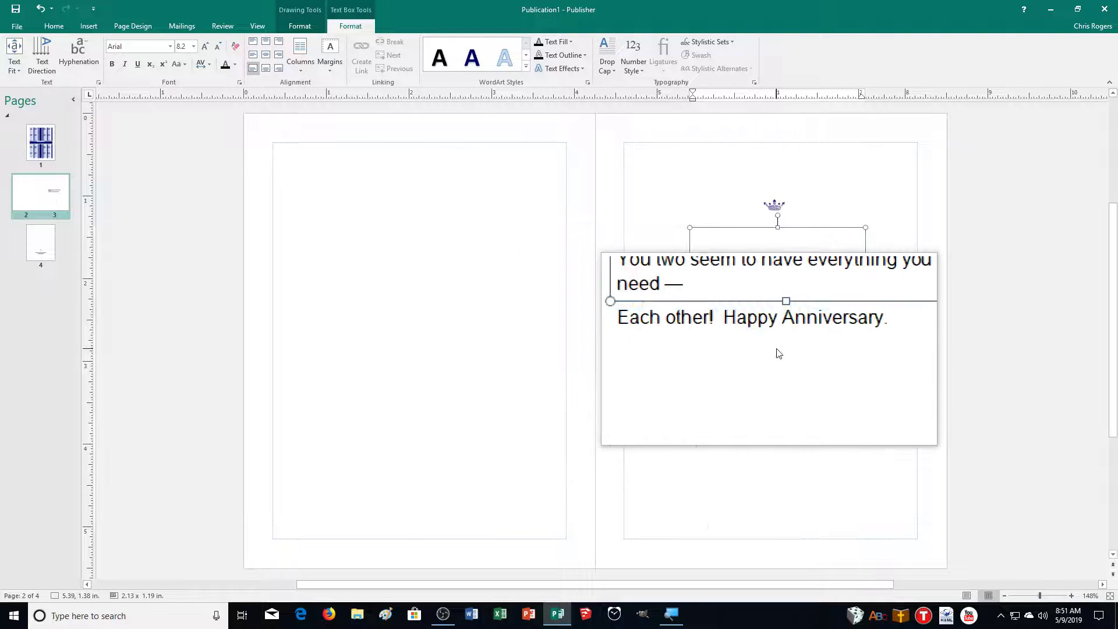
{"action": "triple_click", "coordinate": [836, 345]}
{"action": "left_click", "coordinate": [851, 352]}
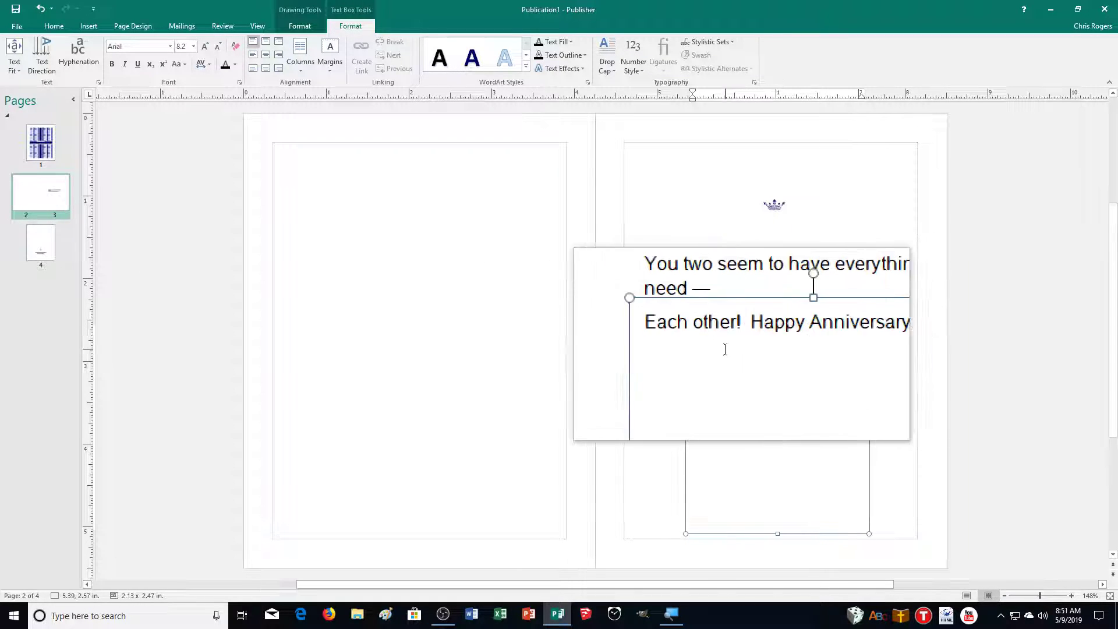
{"action": "triple_click", "coordinate": [724, 374]}
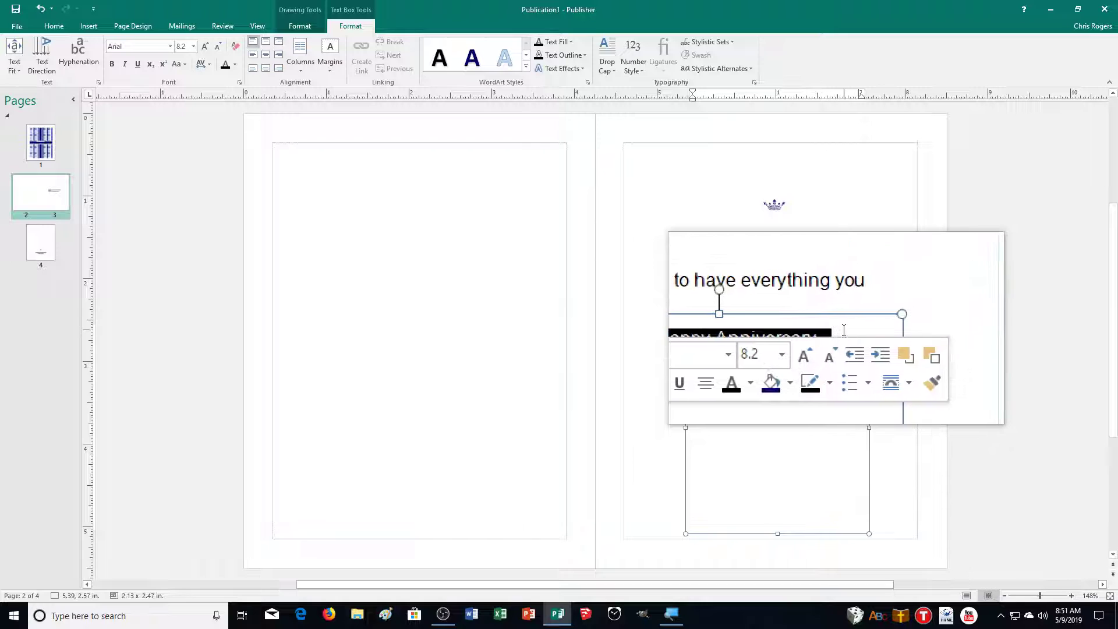
{"action": "left_click", "coordinate": [815, 350]}
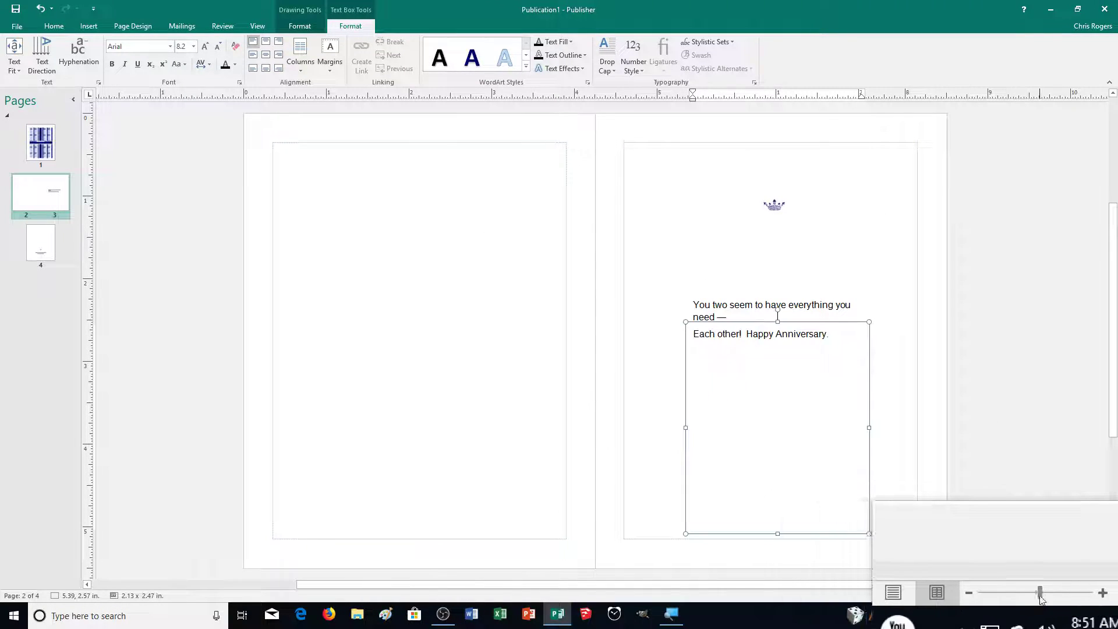
{"action": "key", "text": "Return"}
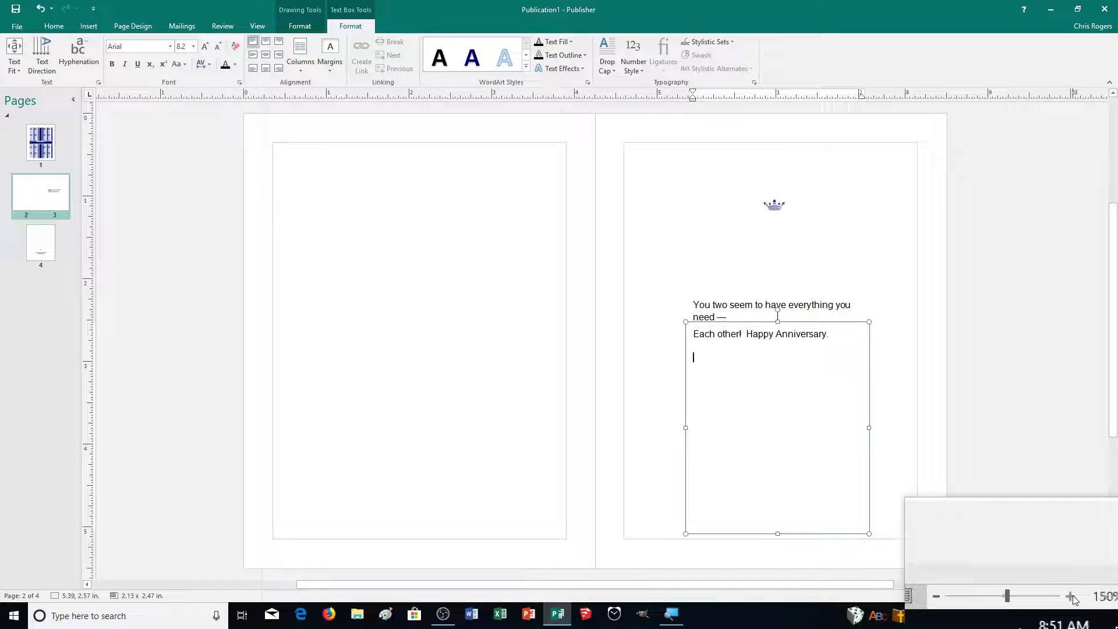
{"action": "left_click", "coordinate": [1071, 596]}
{"action": "left_click", "coordinate": [1070, 596]}
{"action": "left_click", "coordinate": [1070, 596]}
{"action": "left_click", "coordinate": [1070, 596]}
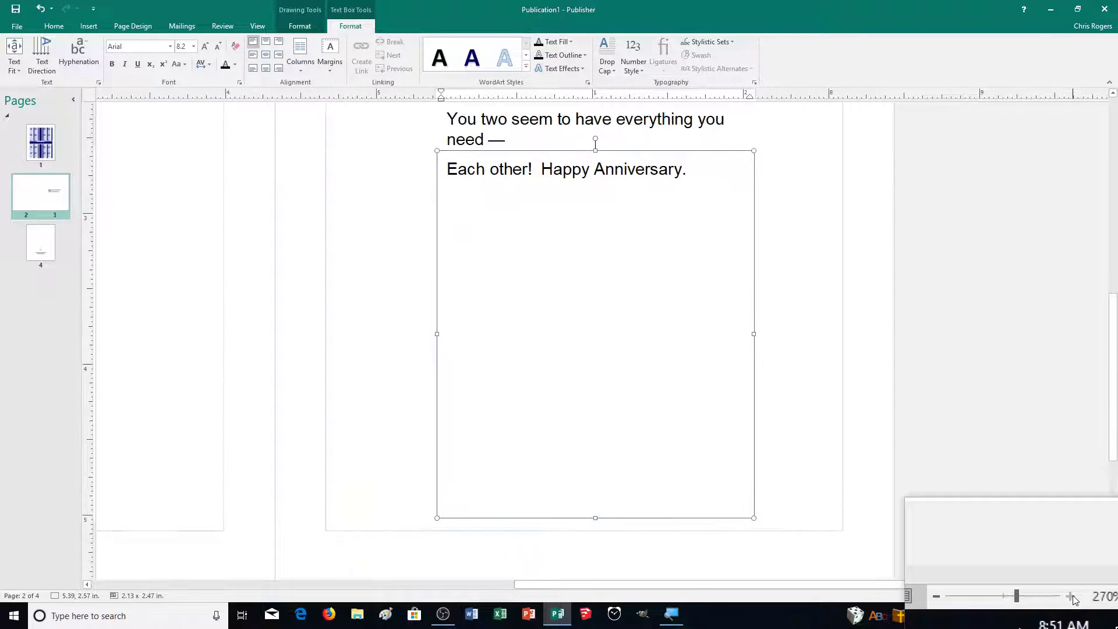
{"action": "left_click", "coordinate": [1072, 595]}
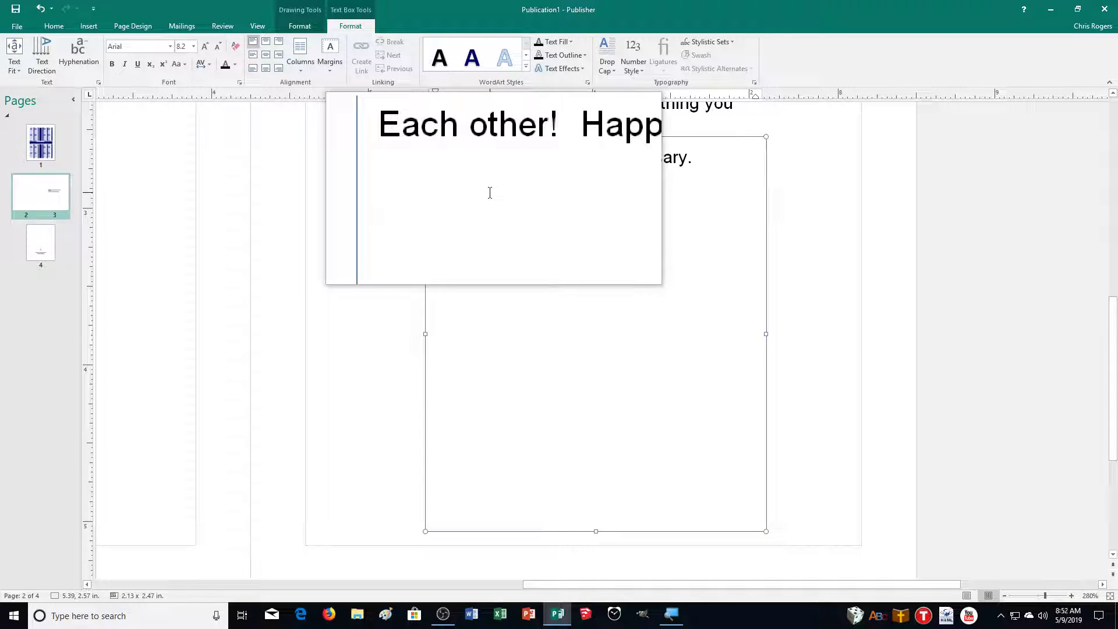
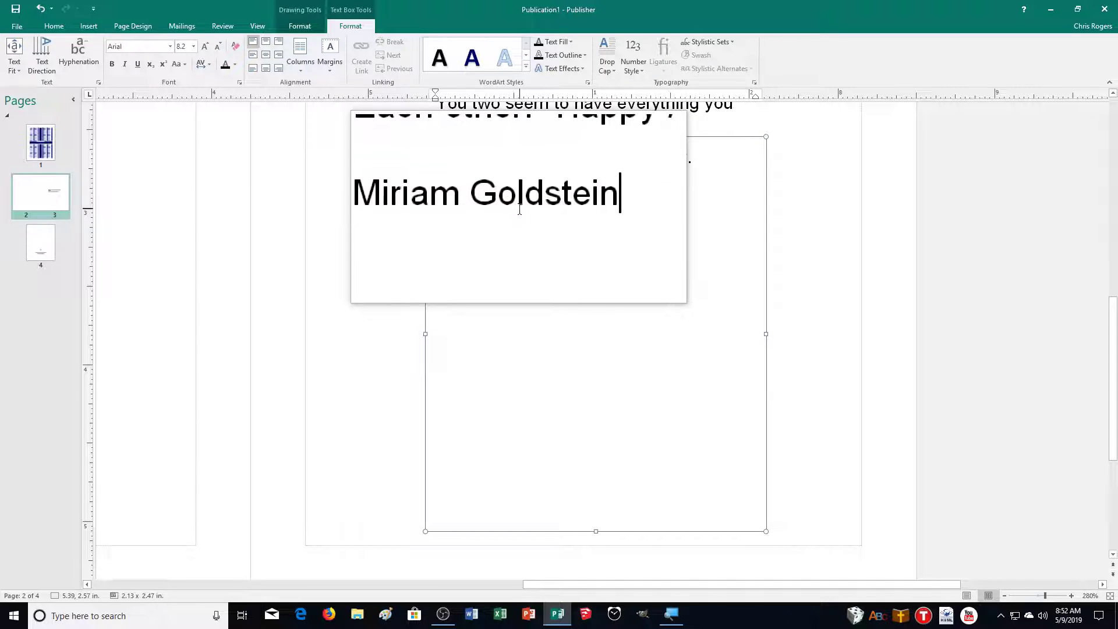
Type the sender's name on the new line and set it in Blackadder ITC
{"action": "left_click_drag", "start_coordinate": [576, 210], "coordinate": [434, 202]}
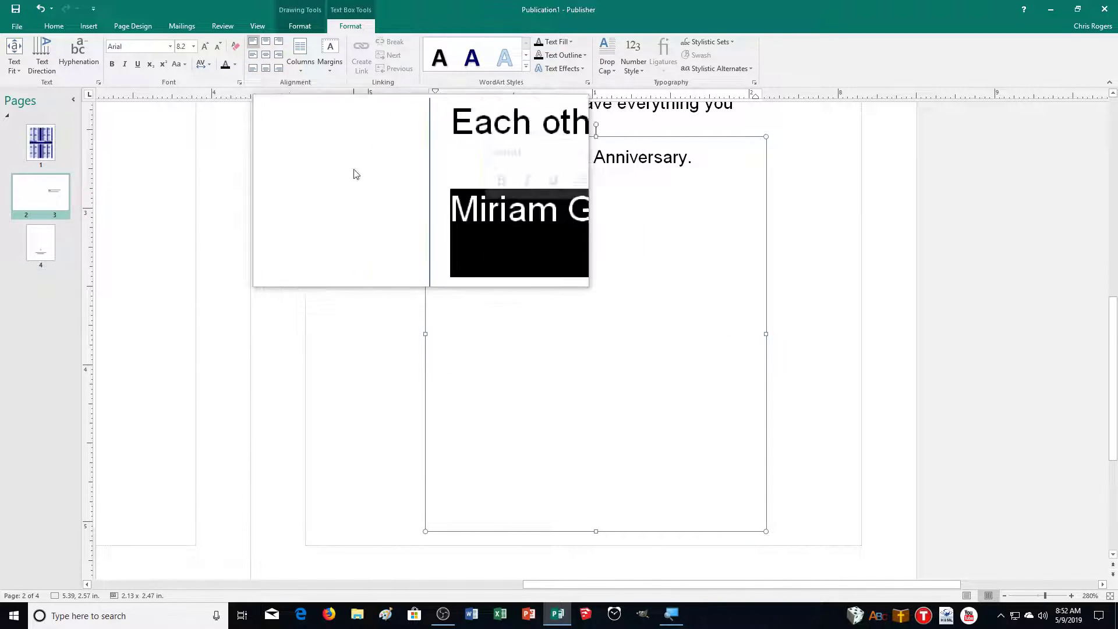
{"action": "left_click", "coordinate": [170, 46]}
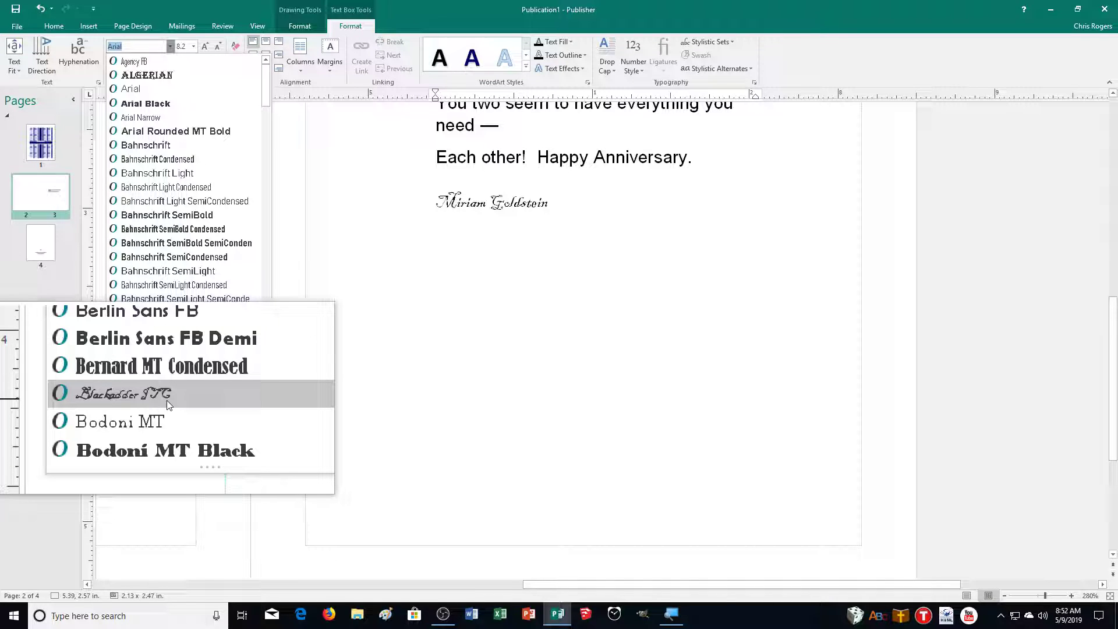
{"action": "left_click", "coordinate": [167, 400]}
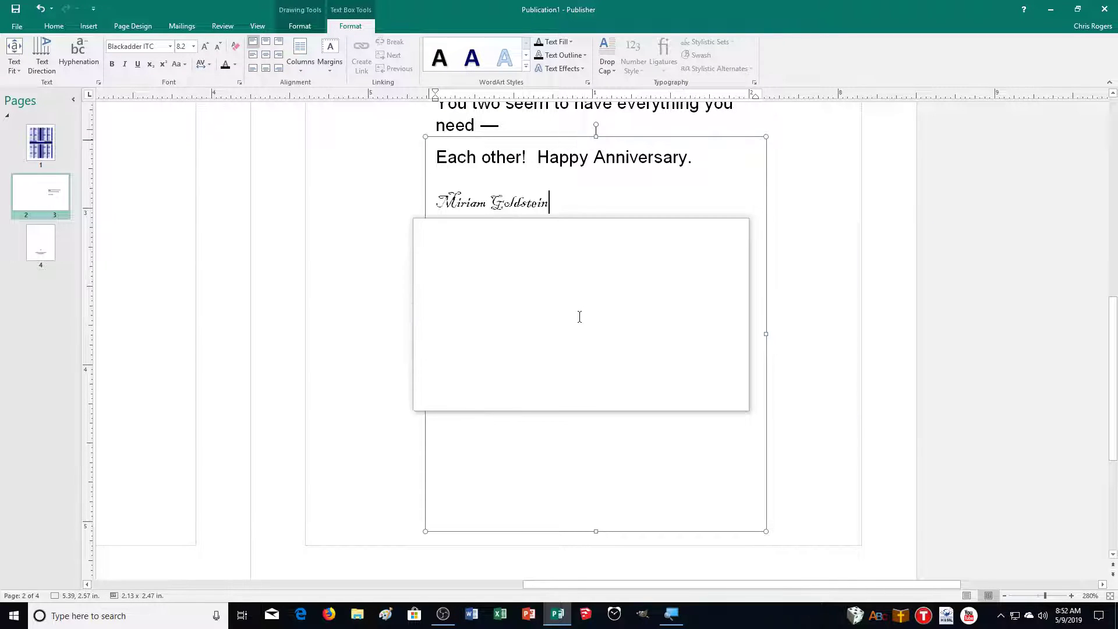
Resize the signature to 12 pt with Grow and Shrink Font
{"action": "left_click_drag", "start_coordinate": [551, 204], "coordinate": [443, 233]}
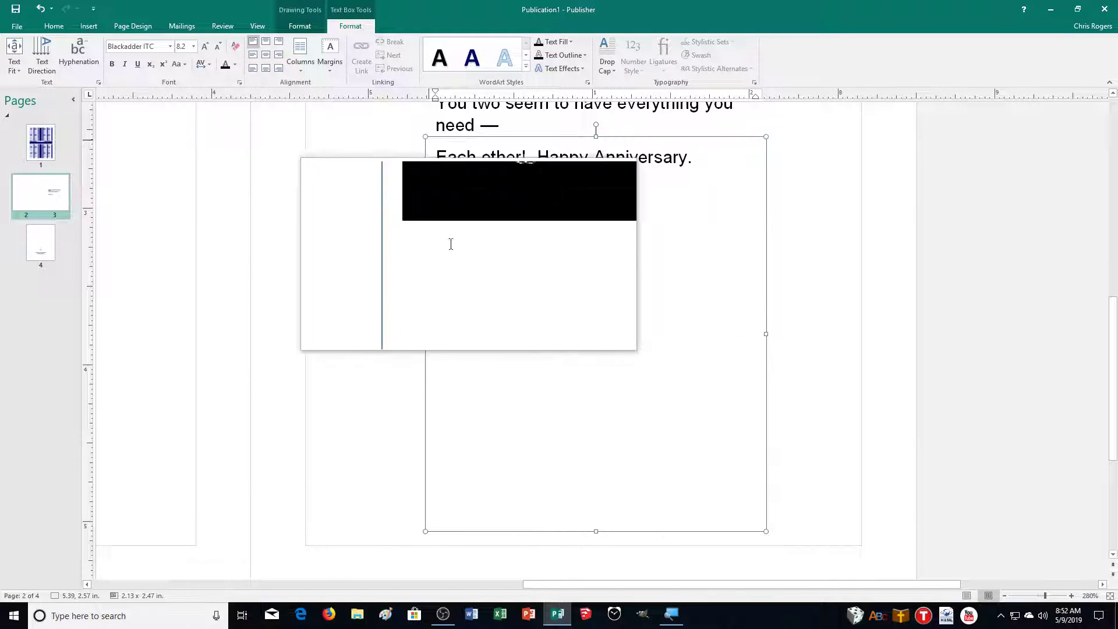
{"action": "left_click", "coordinate": [205, 45]}
{"action": "left_click", "coordinate": [205, 45]}
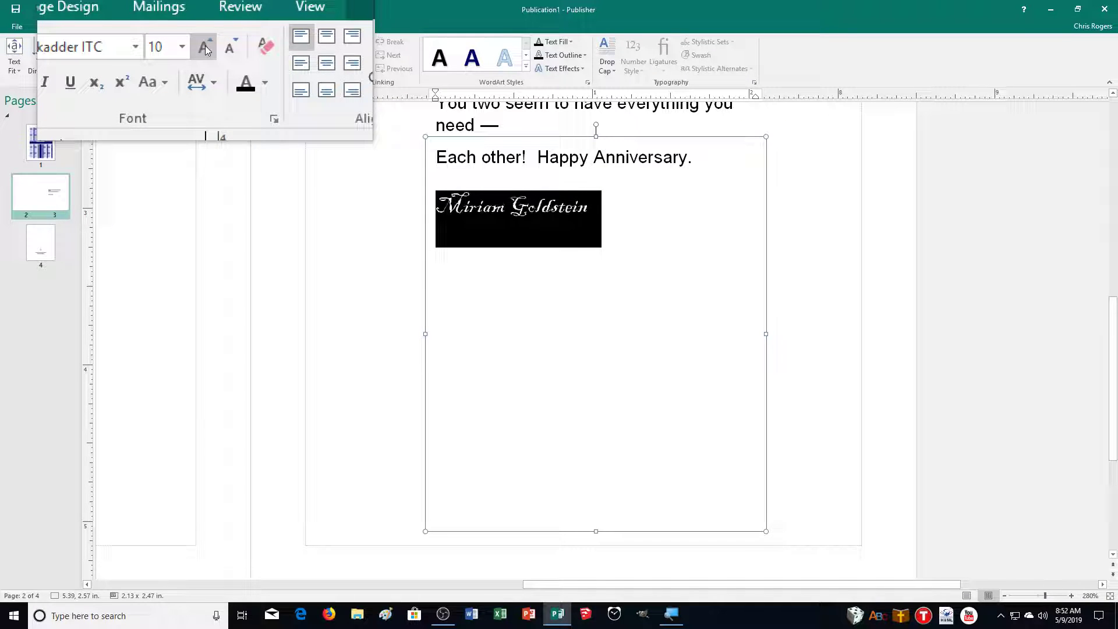
{"action": "left_click", "coordinate": [205, 45]}
{"action": "left_click", "coordinate": [205, 45]}
{"action": "left_click", "coordinate": [205, 45]}
{"action": "left_click", "coordinate": [205, 45]}
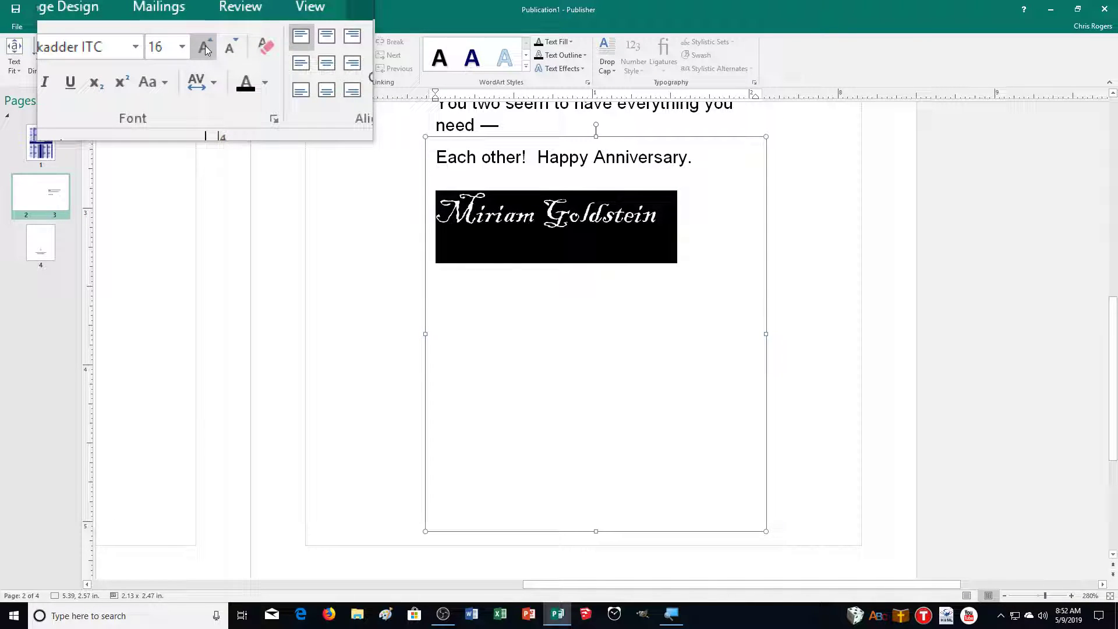
{"action": "left_click", "coordinate": [589, 212]}
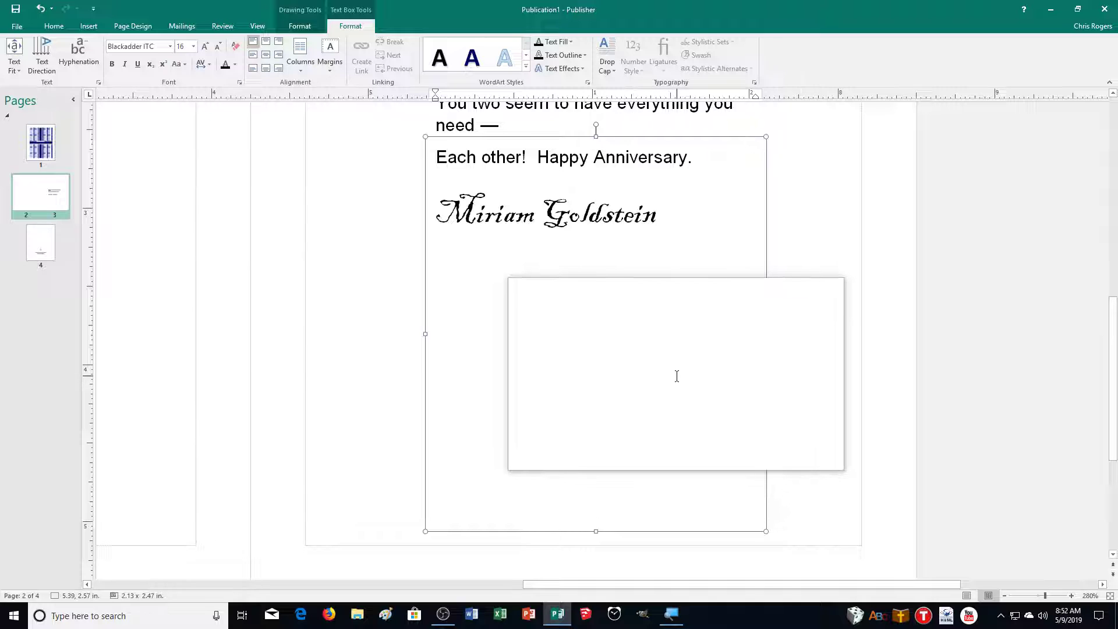
{"action": "left_click_drag", "start_coordinate": [690, 280], "coordinate": [424, 270]}
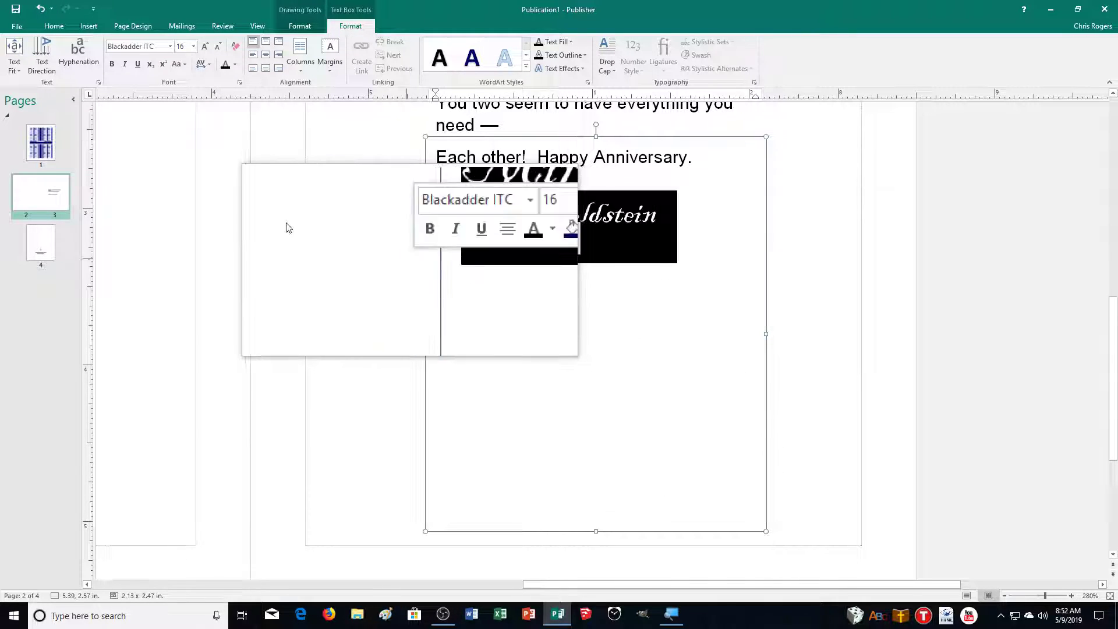
{"action": "left_click", "coordinate": [219, 46]}
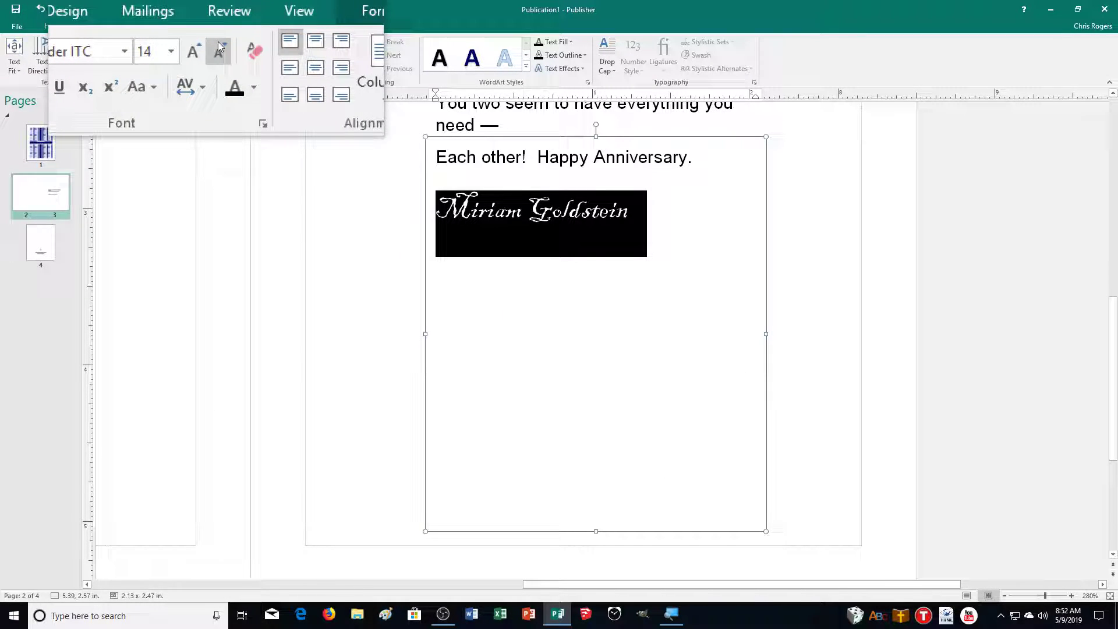
{"action": "left_click", "coordinate": [219, 46]}
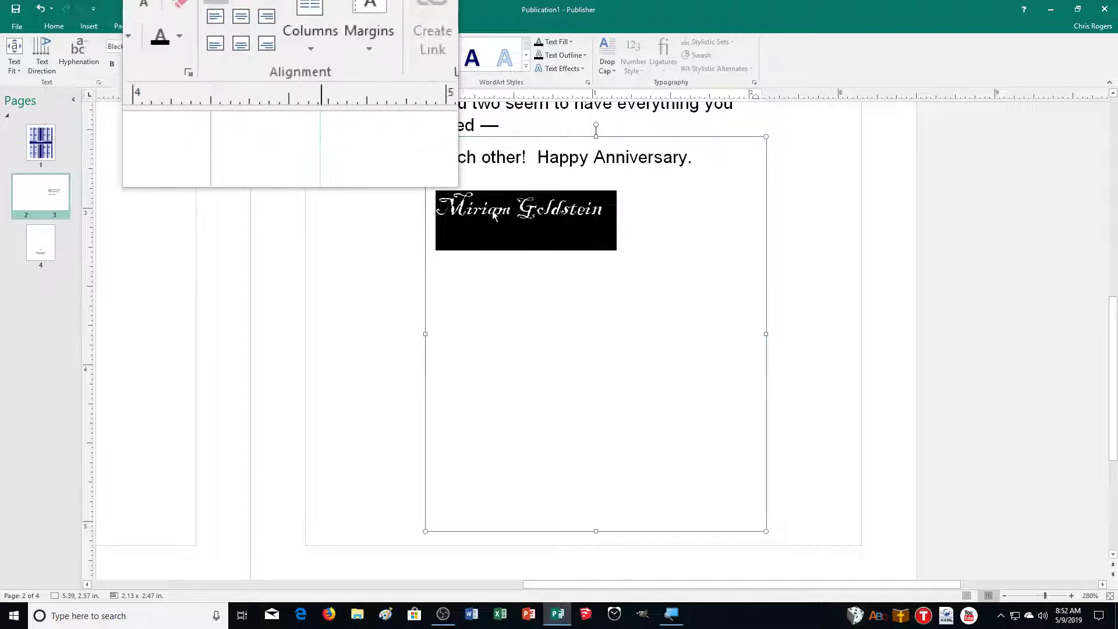
{"action": "left_click", "coordinate": [769, 396]}
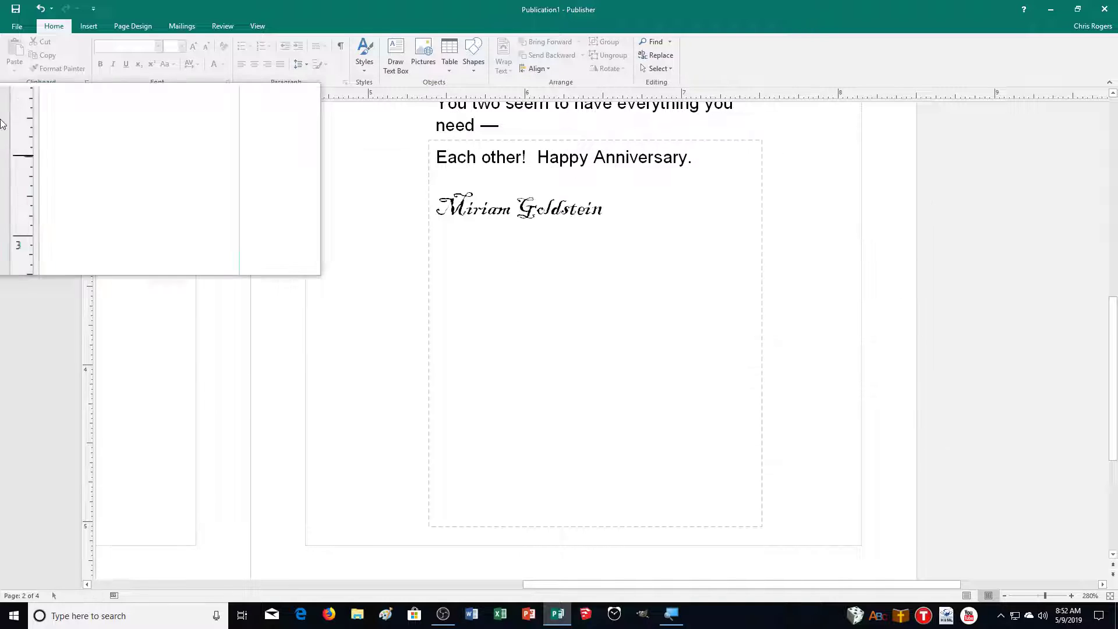
Save the card as 39CARD_MR.pub in the CADemonstration2 folder
{"action": "left_click", "coordinate": [17, 27]}
{"action": "left_click", "coordinate": [33, 145]}
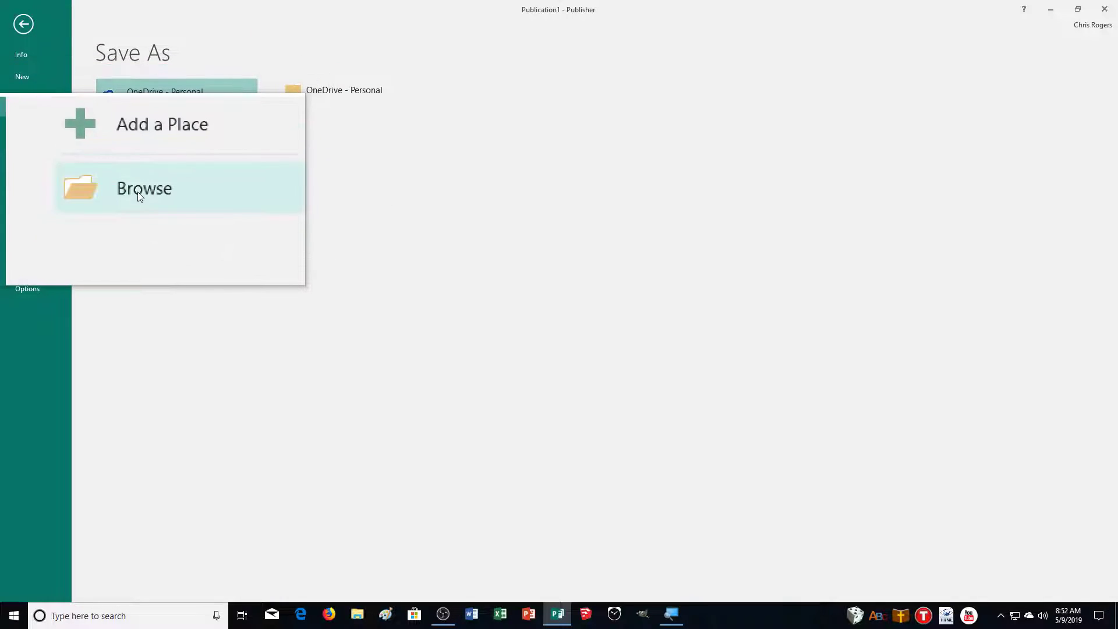
{"action": "left_click", "coordinate": [138, 190]}
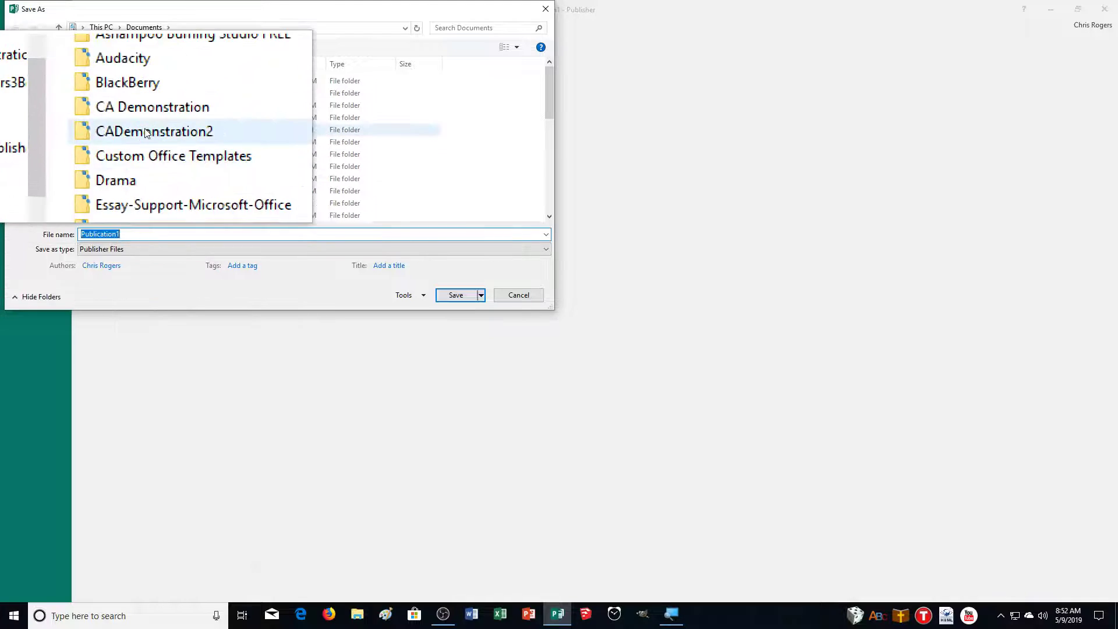
{"action": "double_click", "coordinate": [134, 129]}
{"action": "double_click", "coordinate": [122, 236]}
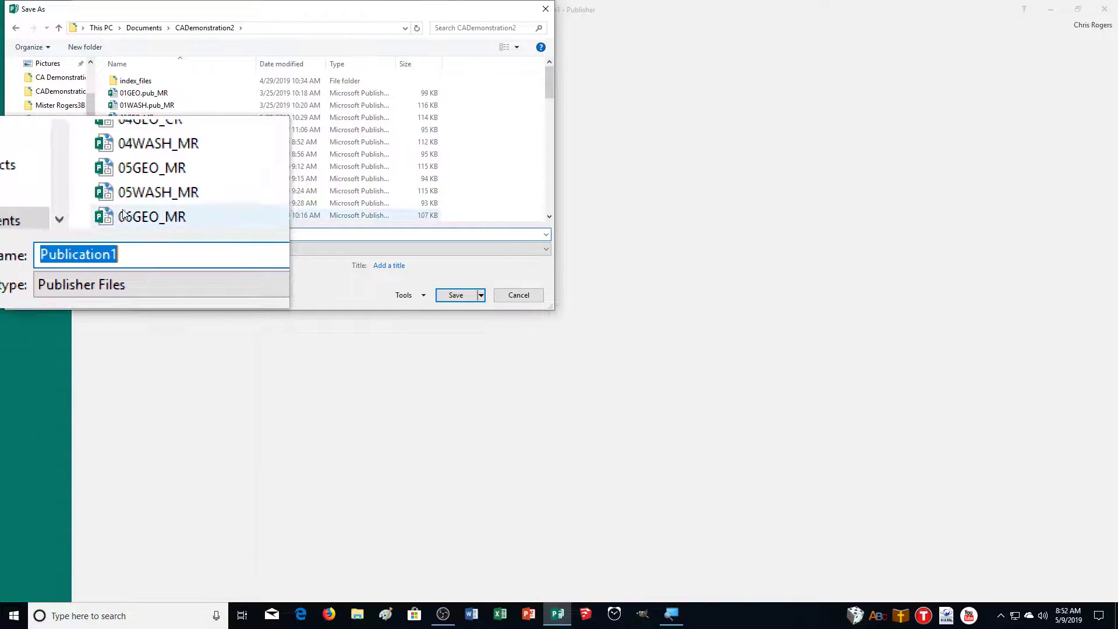
{"action": "type", "text": "39CAR"}
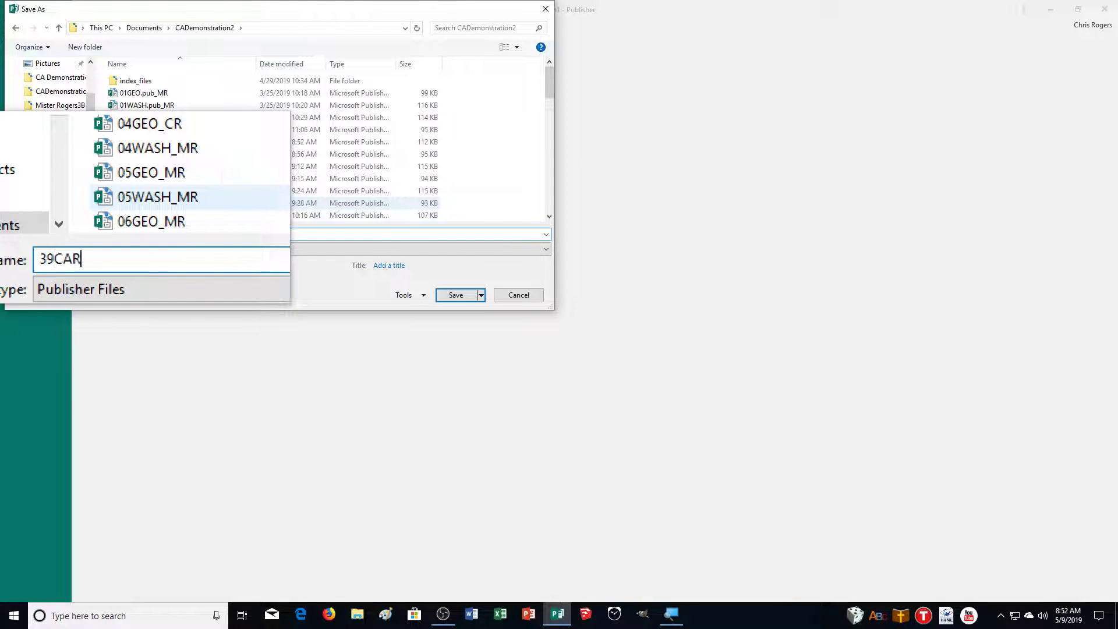
{"action": "type", "text": "D_MR"}
{"action": "key", "text": "Return"}
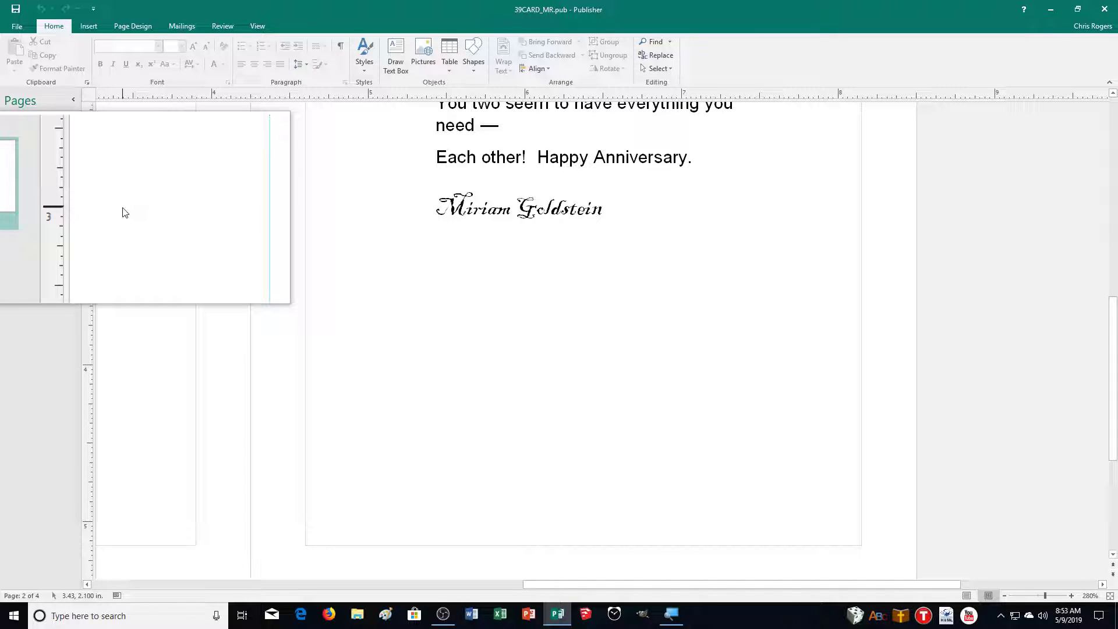
Print the card with the PDF printer to a file named 39CARD_MR
{"action": "key", "text": "ctrl+p"}
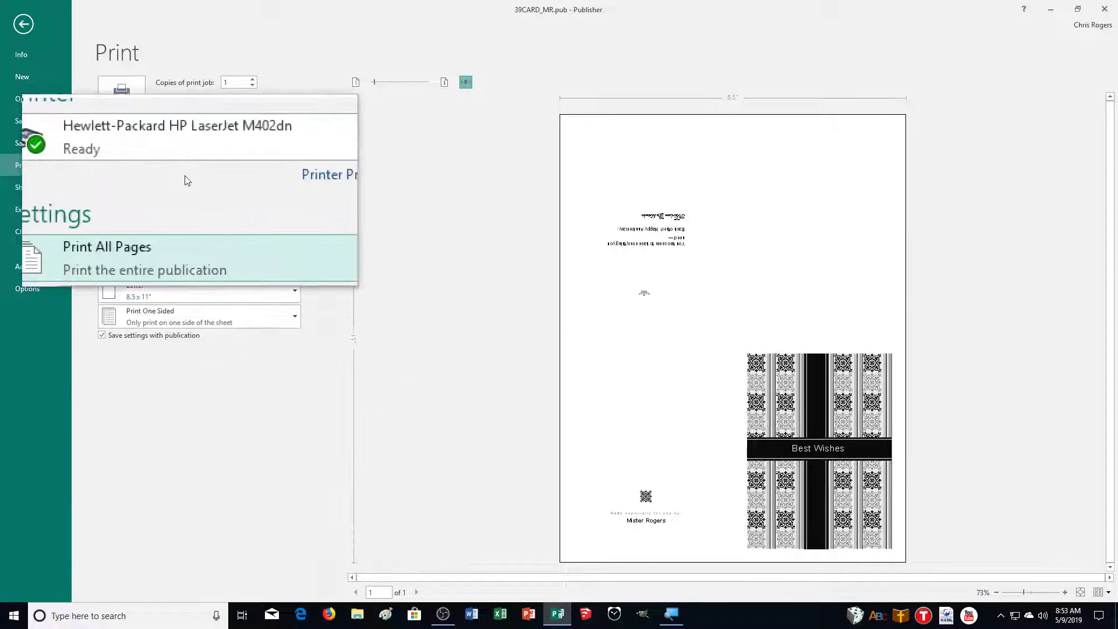
{"action": "left_click", "coordinate": [178, 162]}
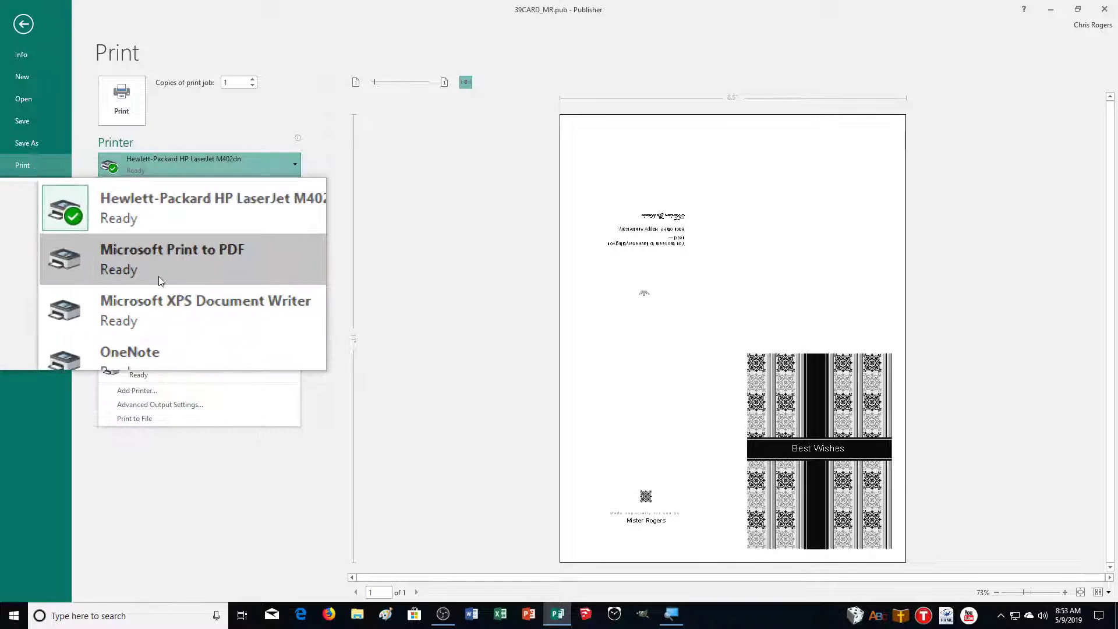
{"action": "left_click", "coordinate": [158, 285]}
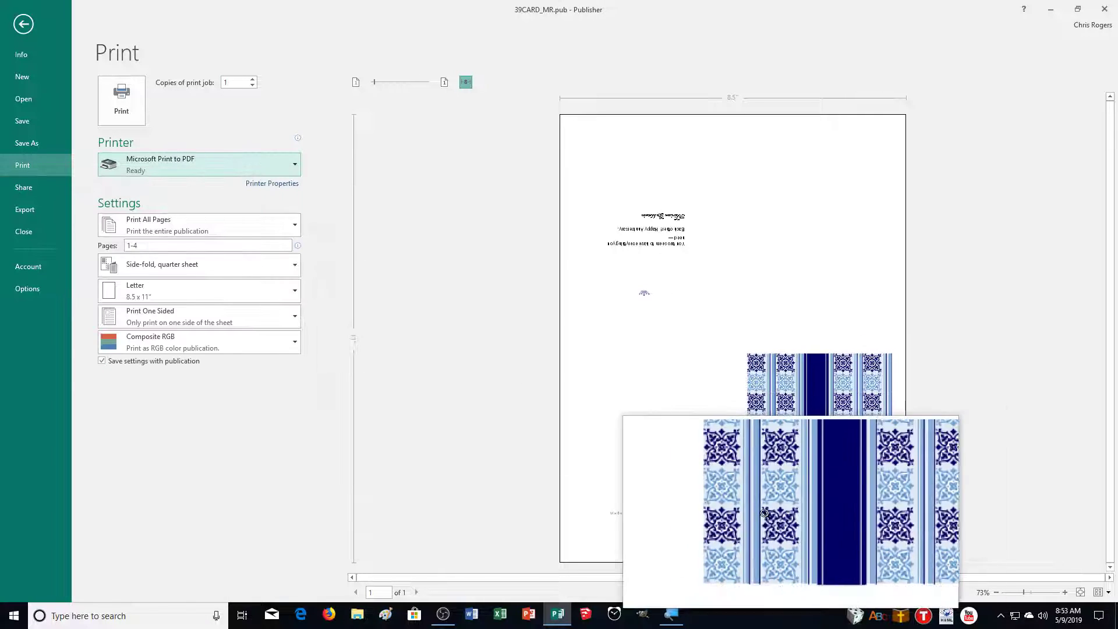
{"action": "left_click", "coordinate": [142, 112]}
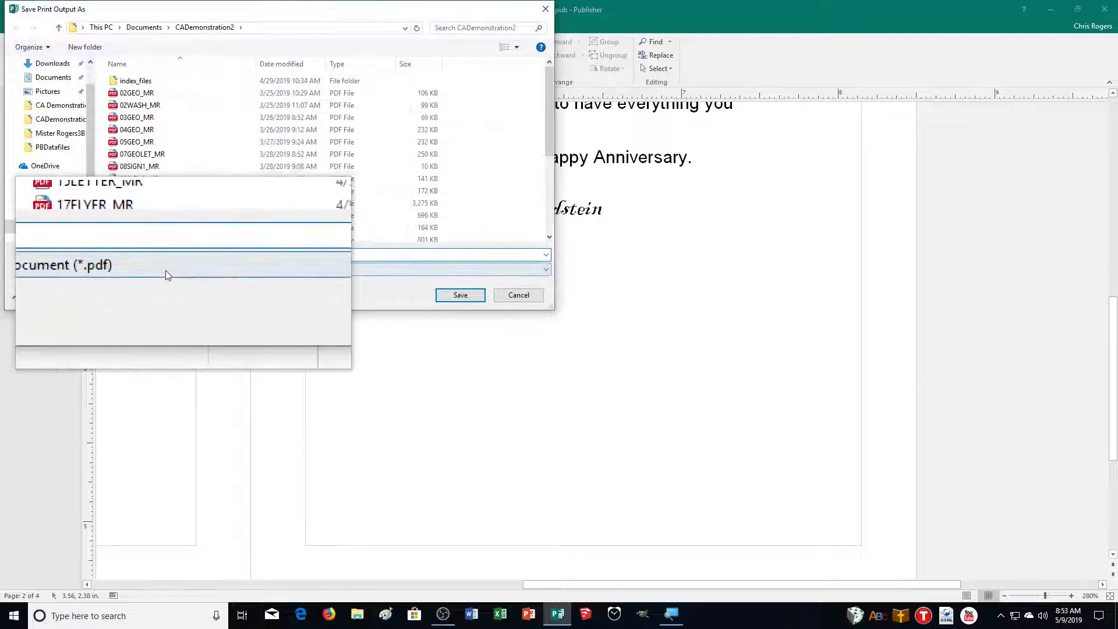
{"action": "type", "text": "39CAR"}
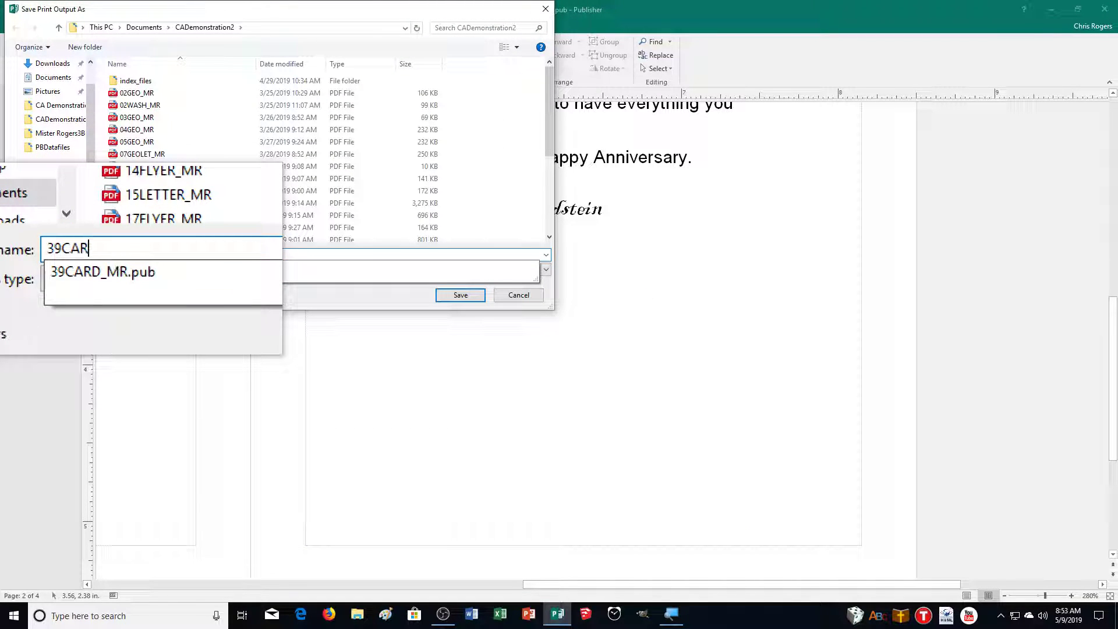
{"action": "type", "text": "D_MR"}
{"action": "key", "text": "Return"}
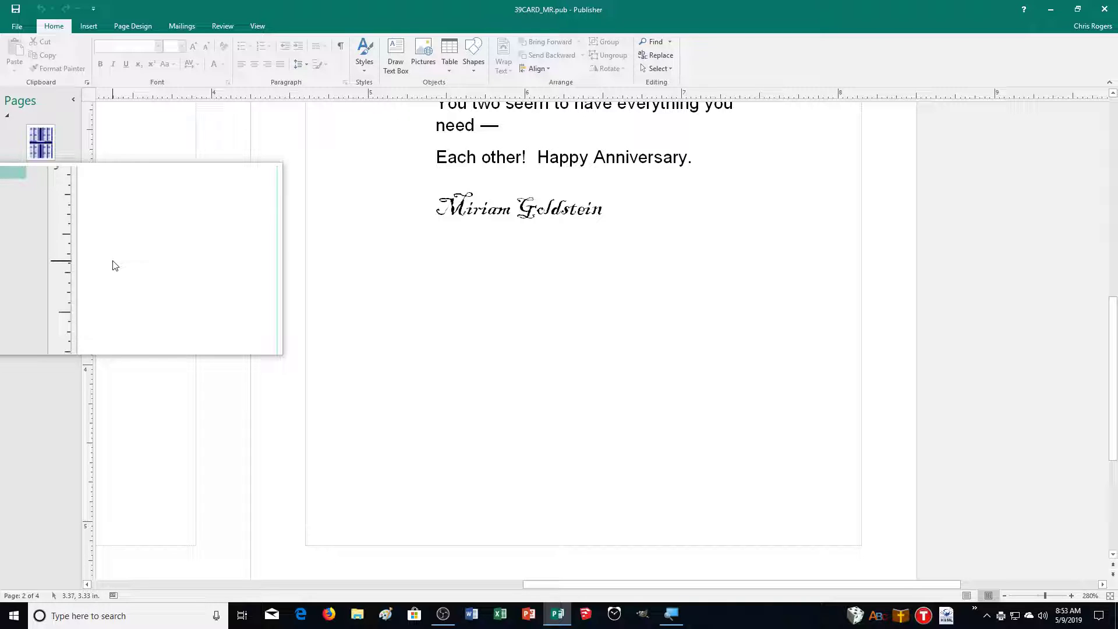
Start a new envelope from the built-in Arrows design with Include logo unchecked
{"action": "left_click", "coordinate": [20, 24]}
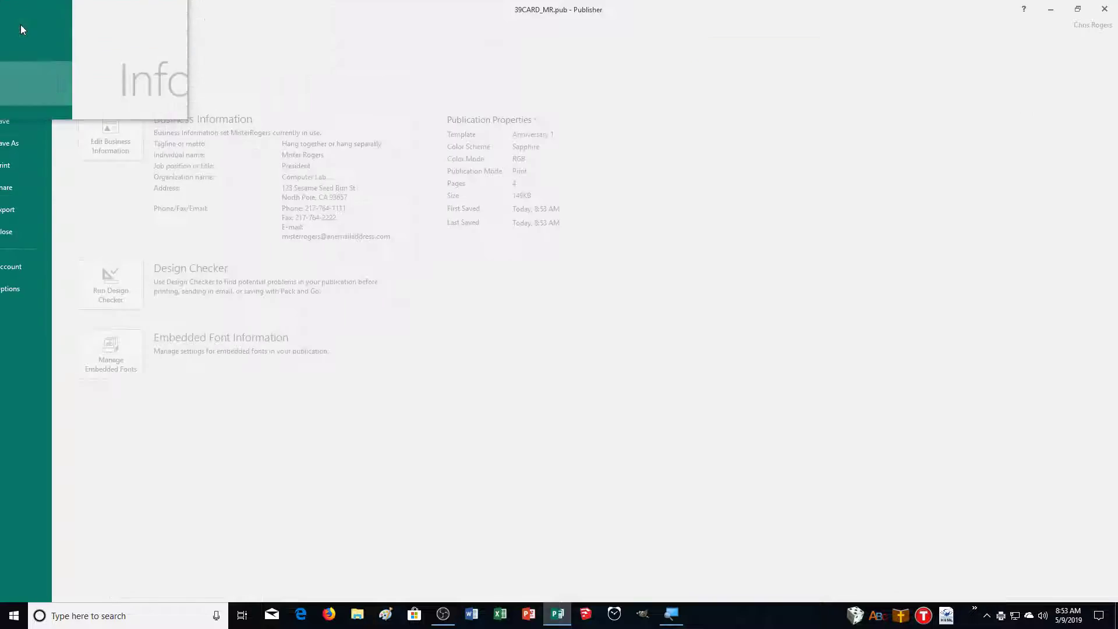
{"action": "left_click", "coordinate": [25, 74]}
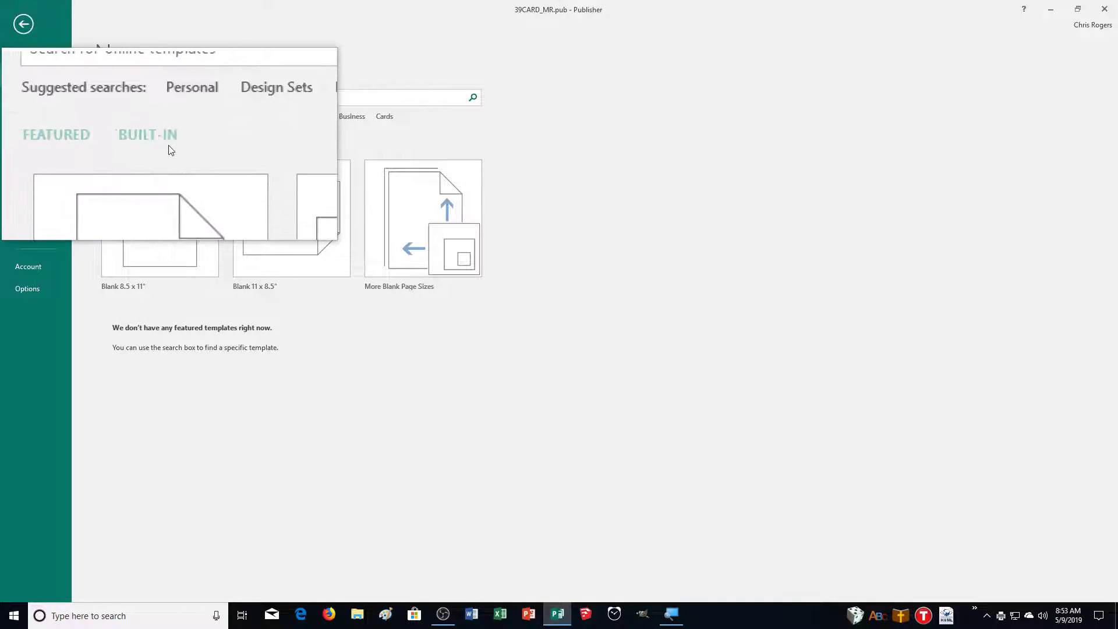
{"action": "left_click", "coordinate": [170, 150]}
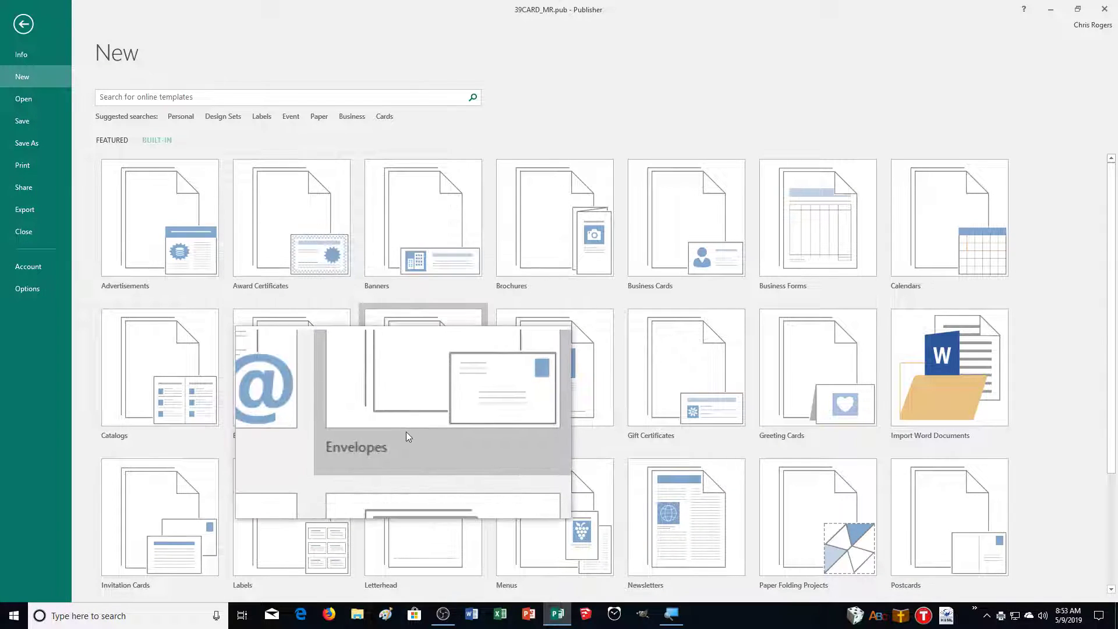
{"action": "left_click", "coordinate": [407, 432]}
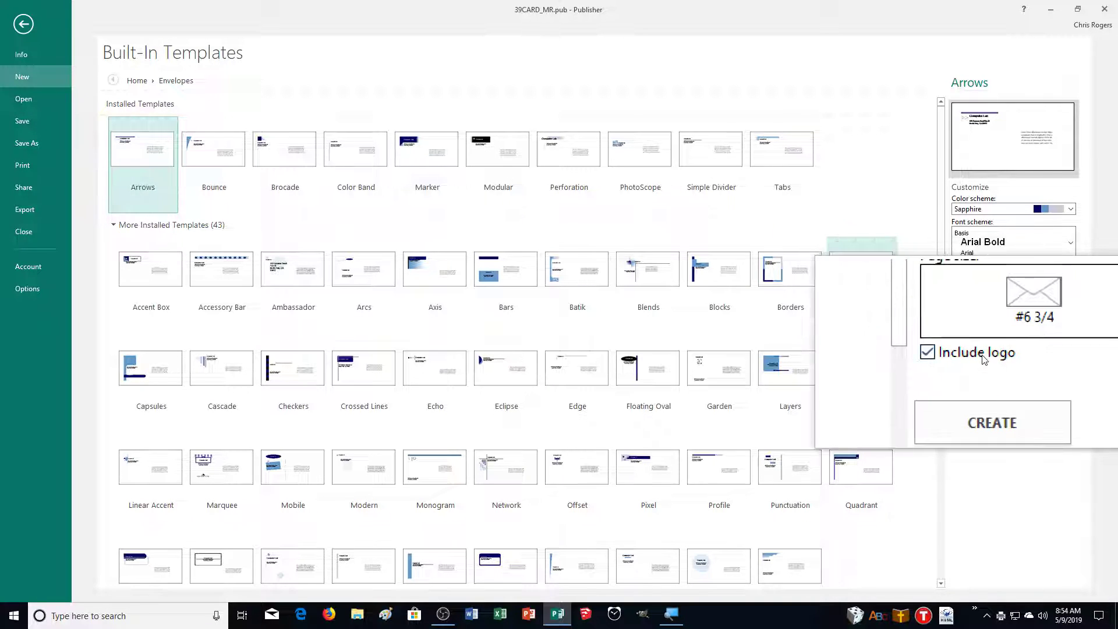
{"action": "left_click", "coordinate": [972, 356]}
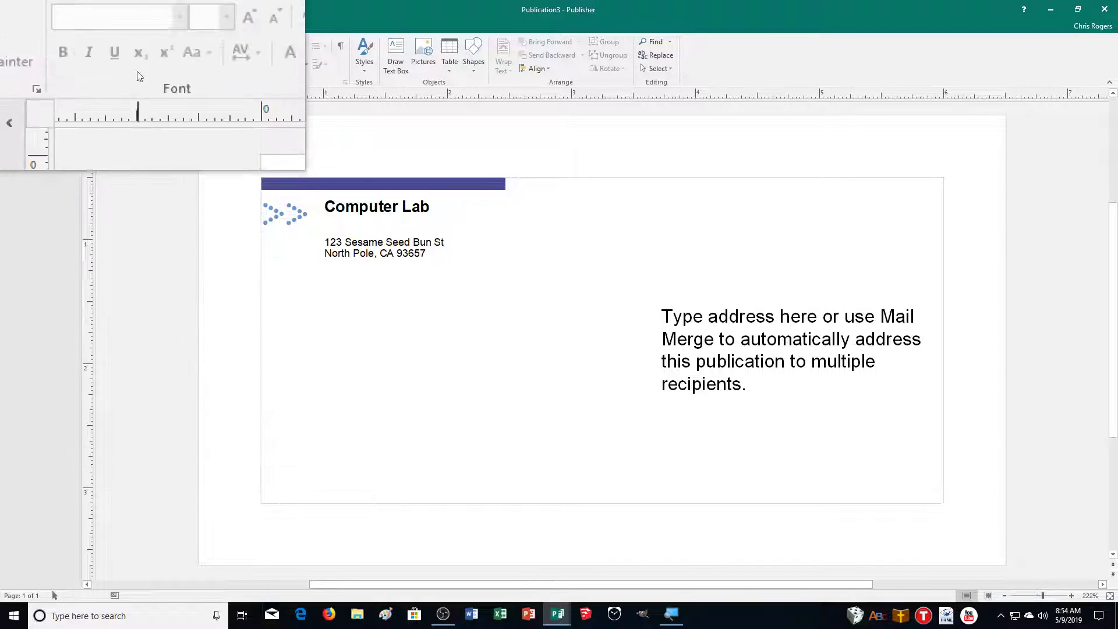
{"action": "left_click", "coordinate": [128, 27]}
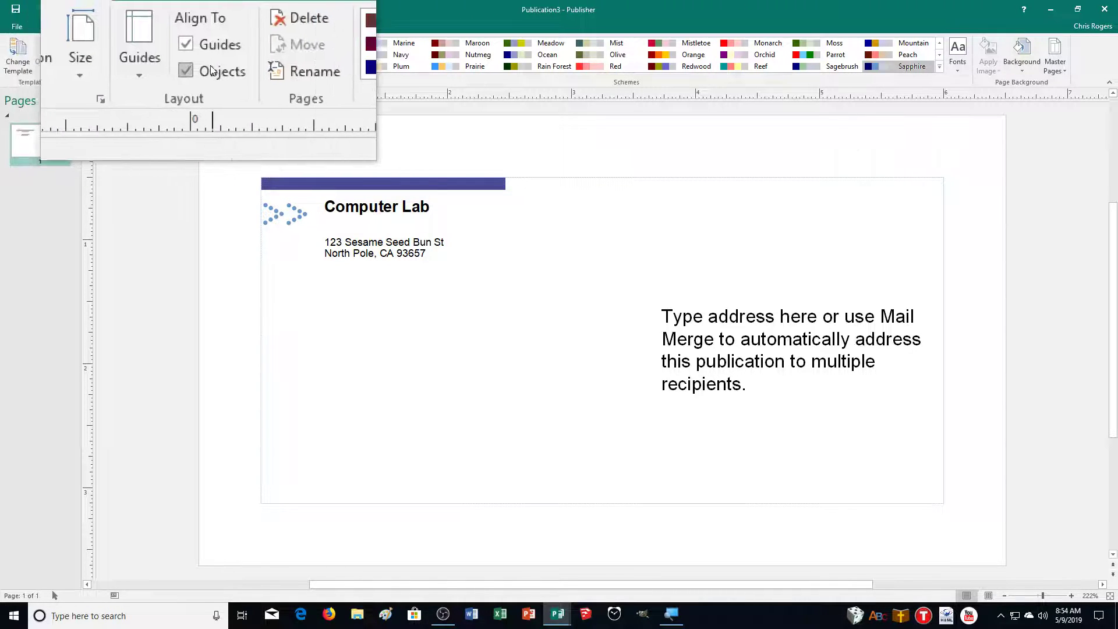
{"action": "left_click", "coordinate": [17, 58]}
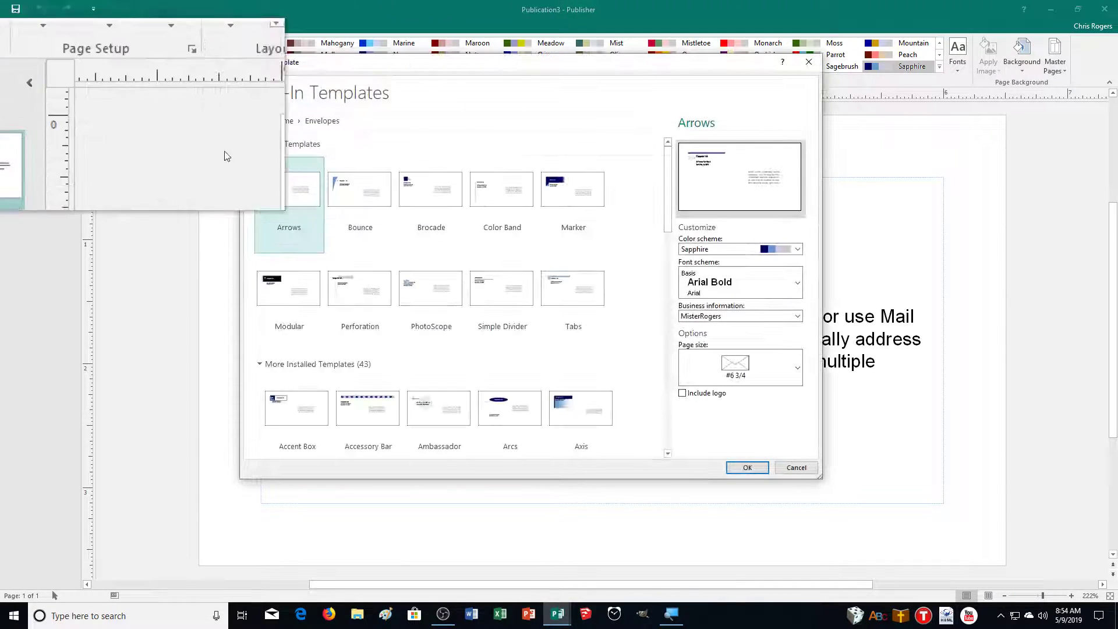
{"action": "left_click", "coordinate": [749, 372]}
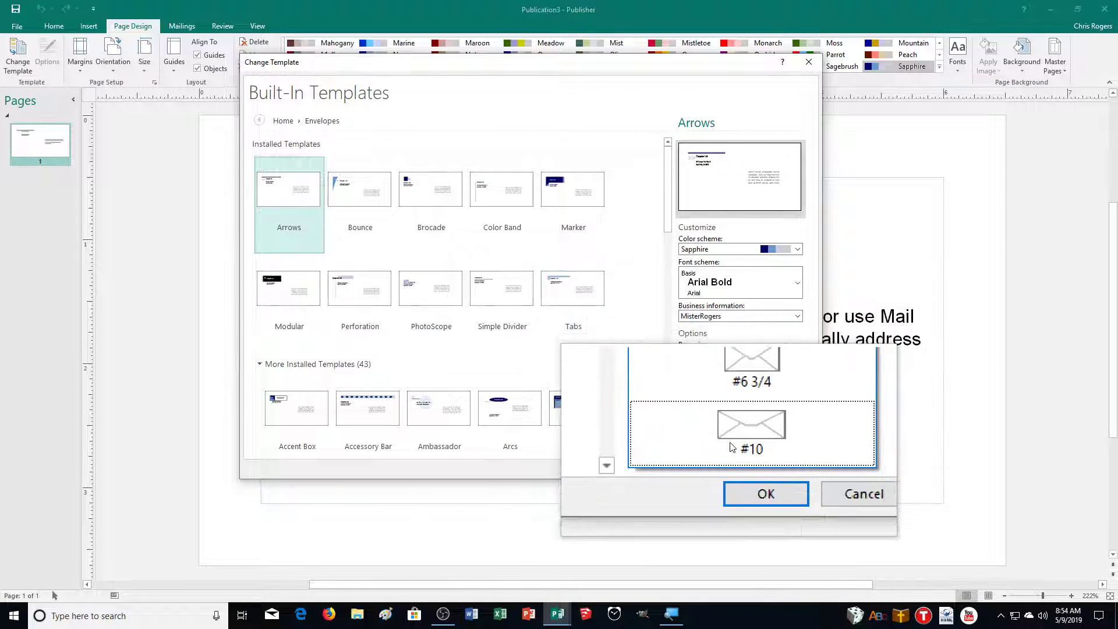
{"action": "left_click", "coordinate": [744, 373]}
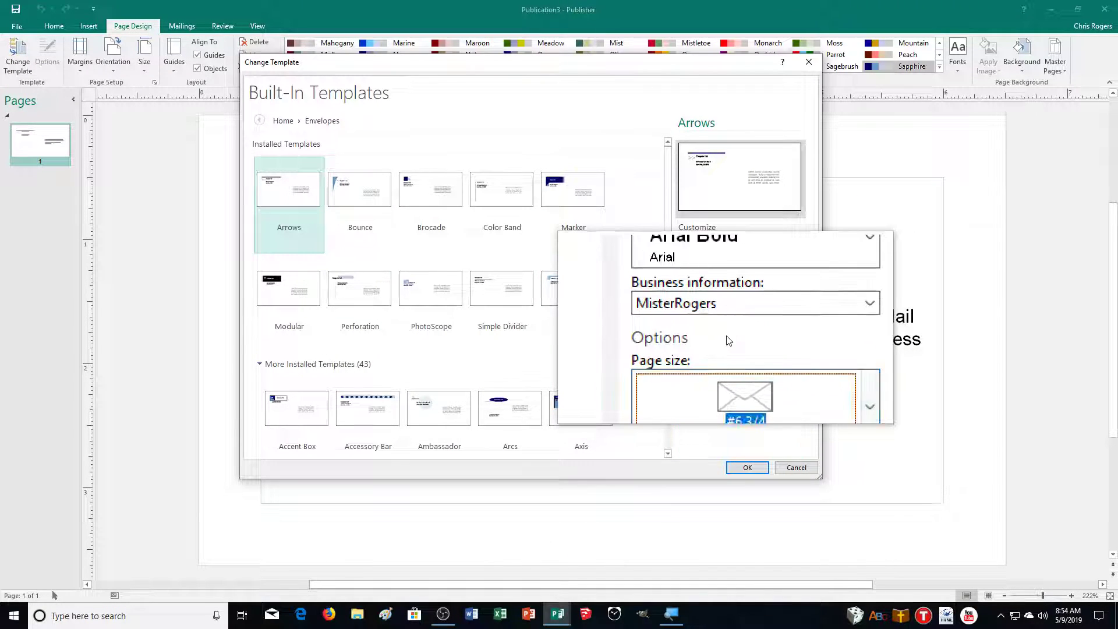
{"action": "left_click", "coordinate": [794, 470]}
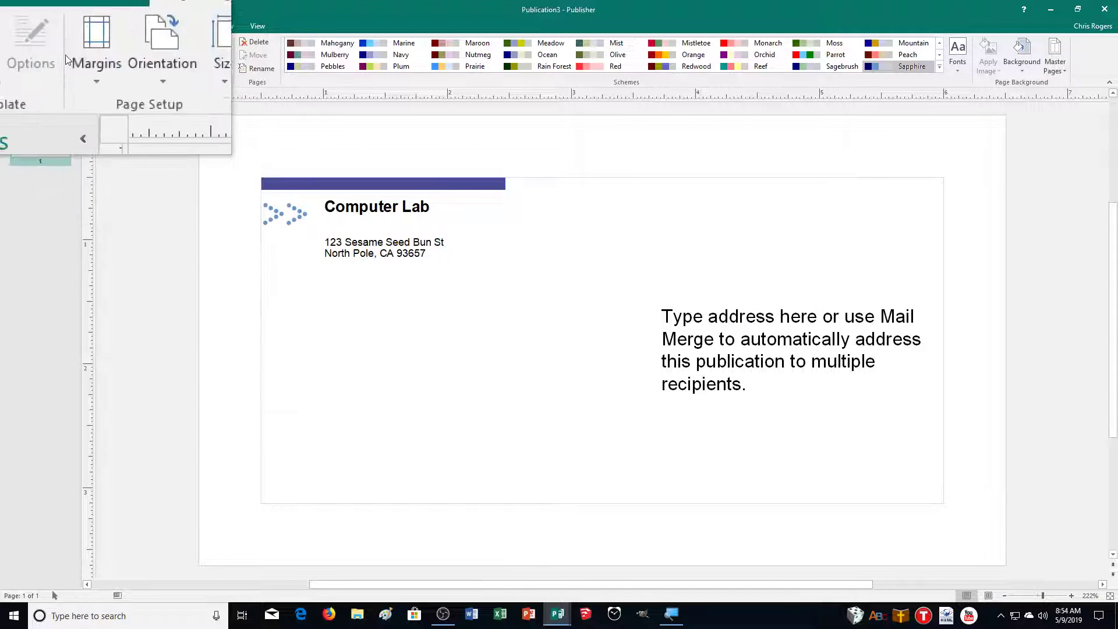
{"action": "left_click", "coordinate": [152, 61]}
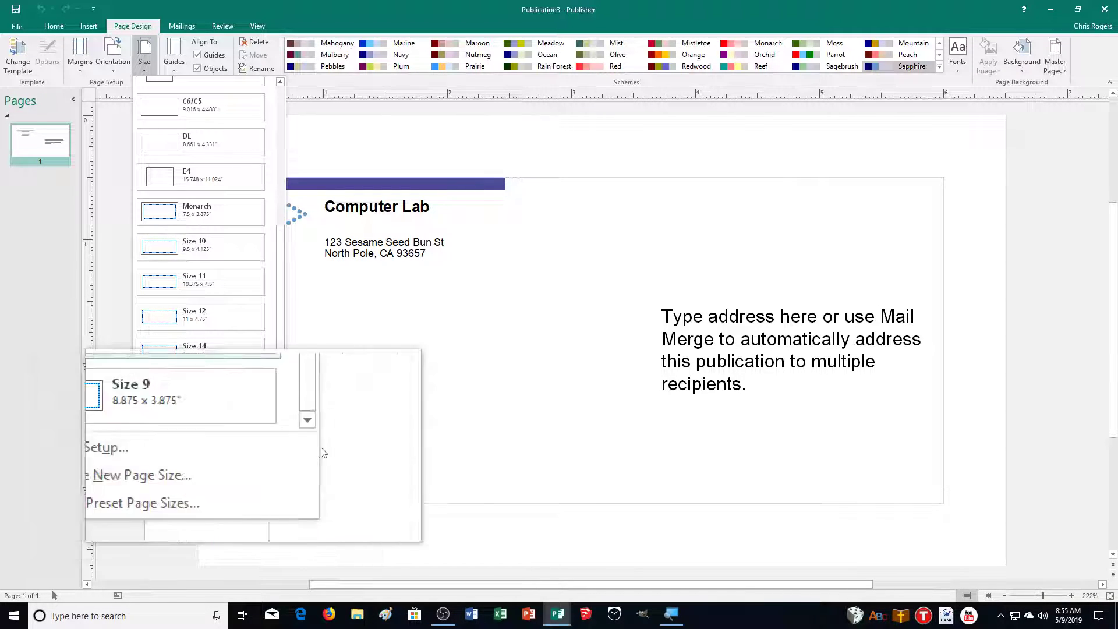
{"action": "left_click", "coordinate": [466, 453]}
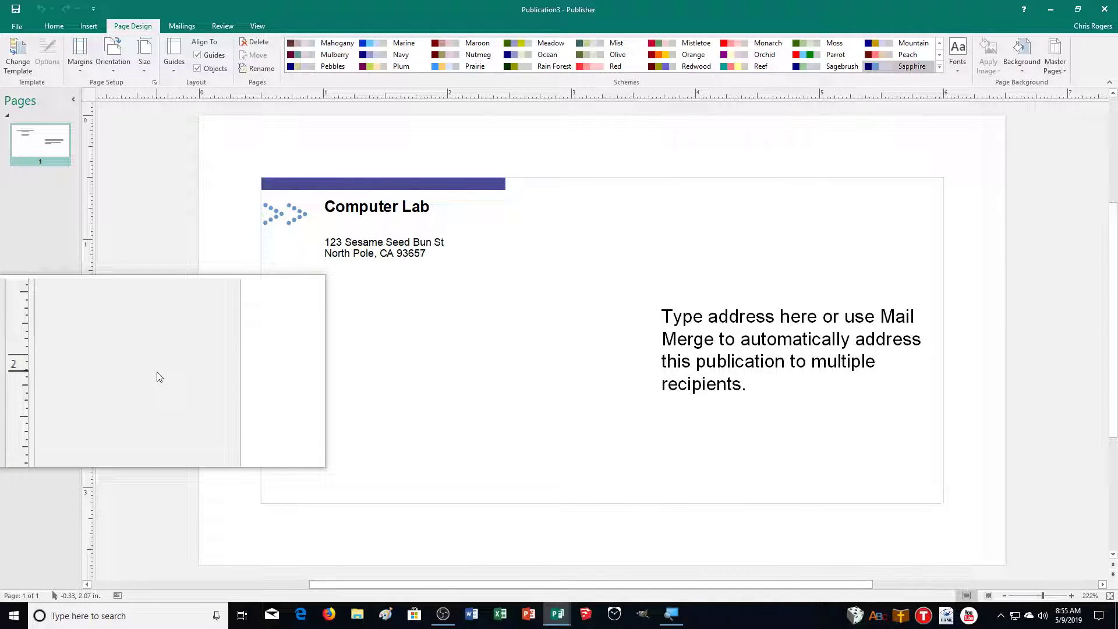
Delete the Computer Lab heading from the envelope's return address area
{"action": "left_click", "coordinate": [382, 253]}
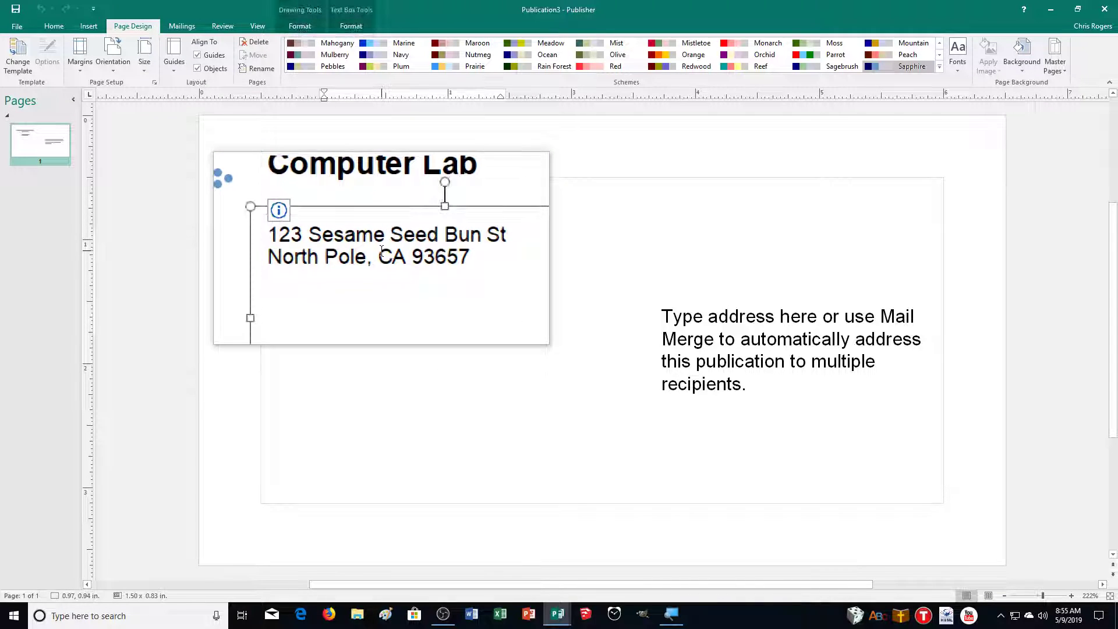
{"action": "left_click_drag", "start_coordinate": [430, 257], "coordinate": [326, 245]}
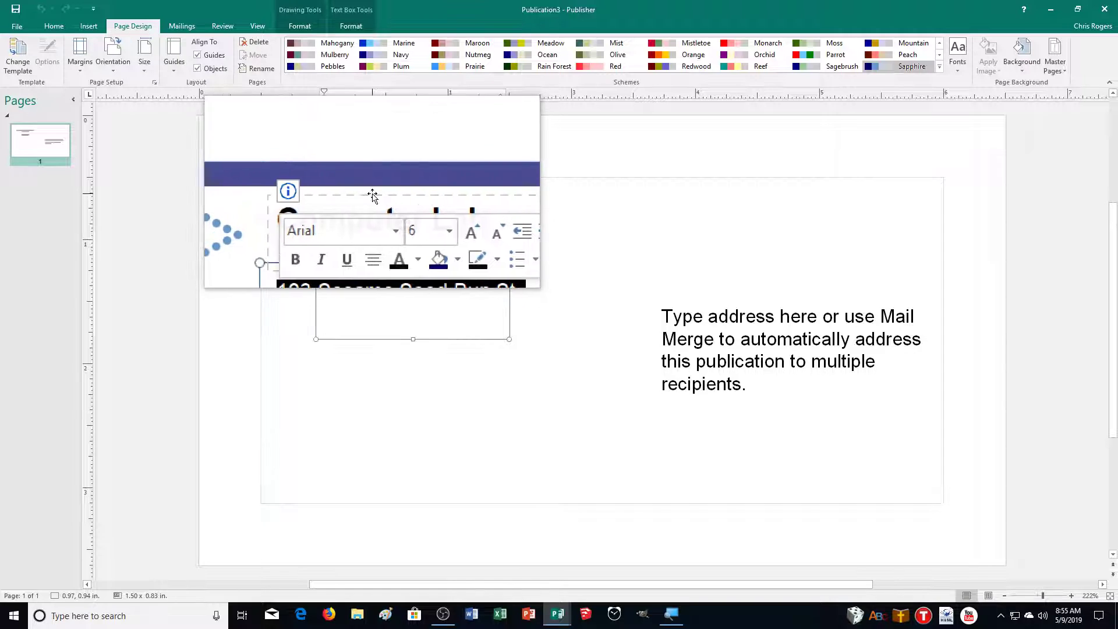
{"action": "left_click", "coordinate": [443, 208]}
{"action": "left_click_drag", "start_coordinate": [443, 208], "coordinate": [356, 214]}
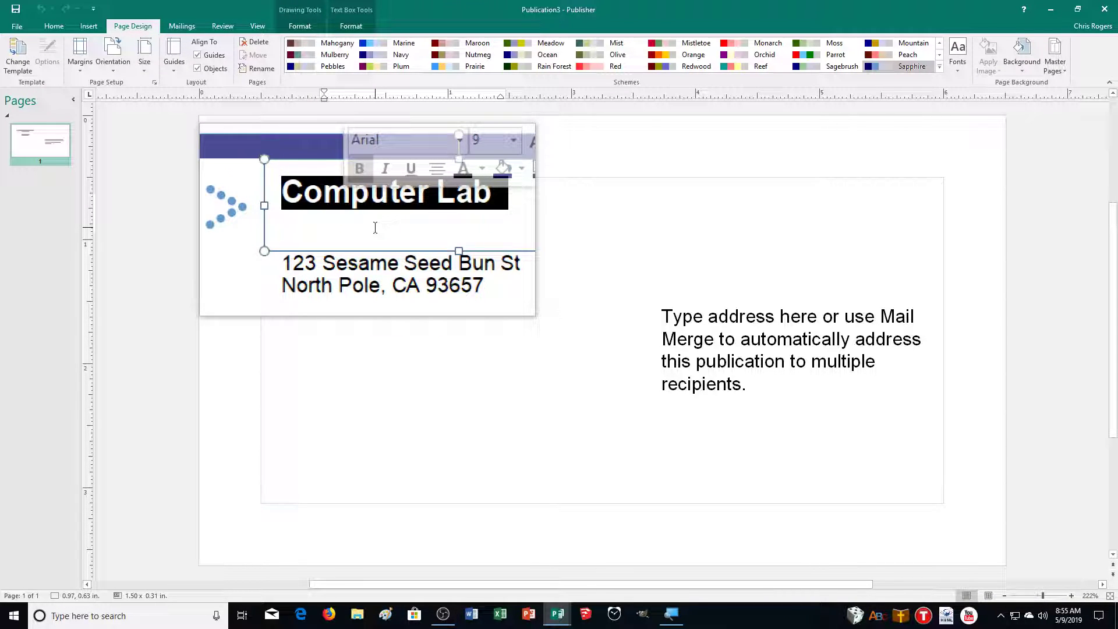
{"action": "key", "text": "Delete"}
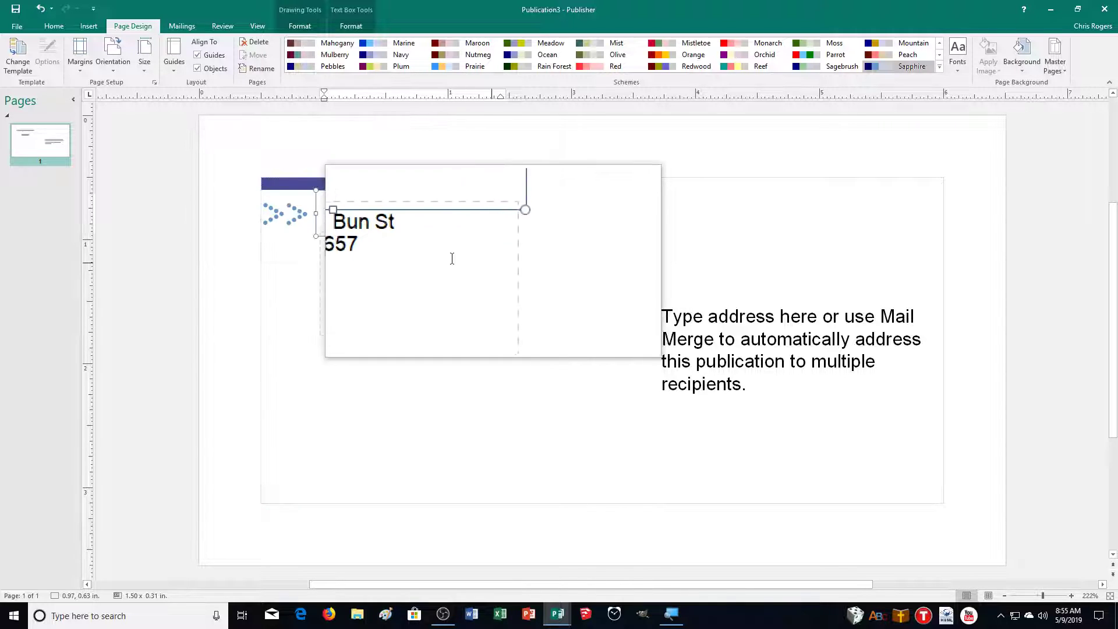
Replace the return address with the sender's name, street address and city line
{"action": "left_click", "coordinate": [441, 257]}
{"action": "key", "text": "ctrl+a"}
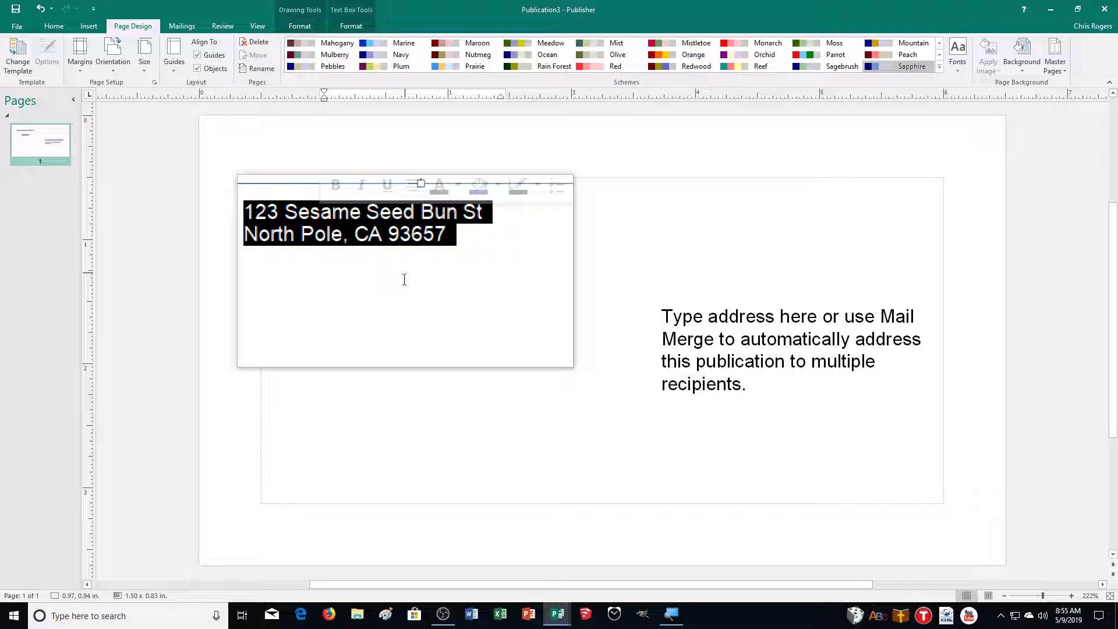
{"action": "left_click", "coordinate": [1071, 595]}
{"action": "left_click", "coordinate": [1072, 596]}
{"action": "left_click", "coordinate": [1072, 596]}
{"action": "left_click", "coordinate": [1071, 596]}
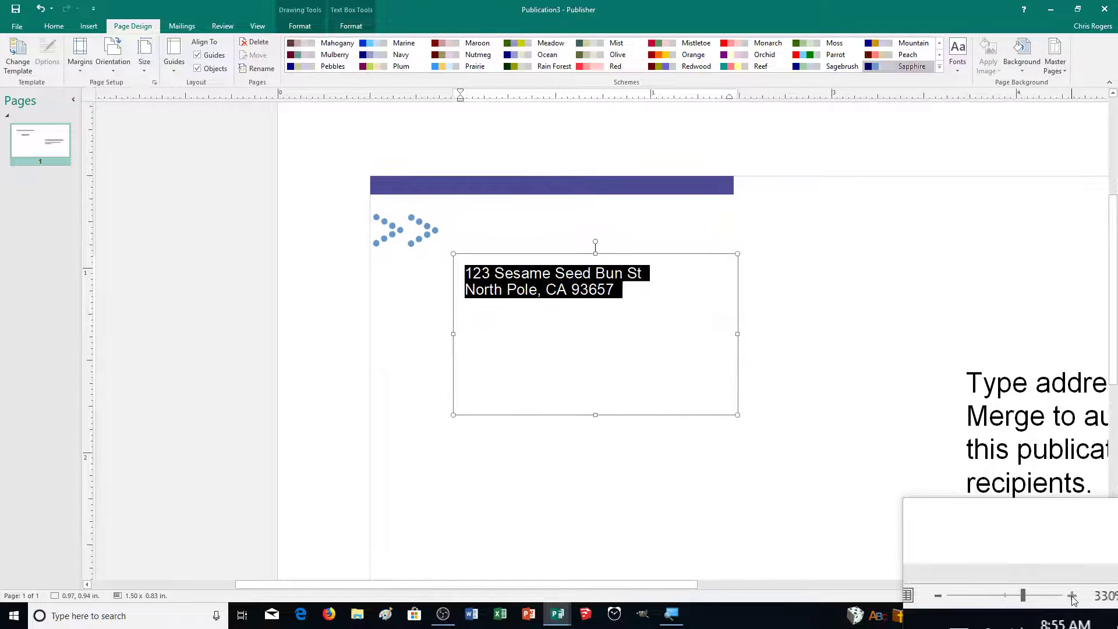
{"action": "left_click", "coordinate": [1072, 596]}
{"action": "left_click", "coordinate": [1072, 596]}
{"action": "left_click", "coordinate": [1071, 596]}
{"action": "left_click", "coordinate": [1072, 595]}
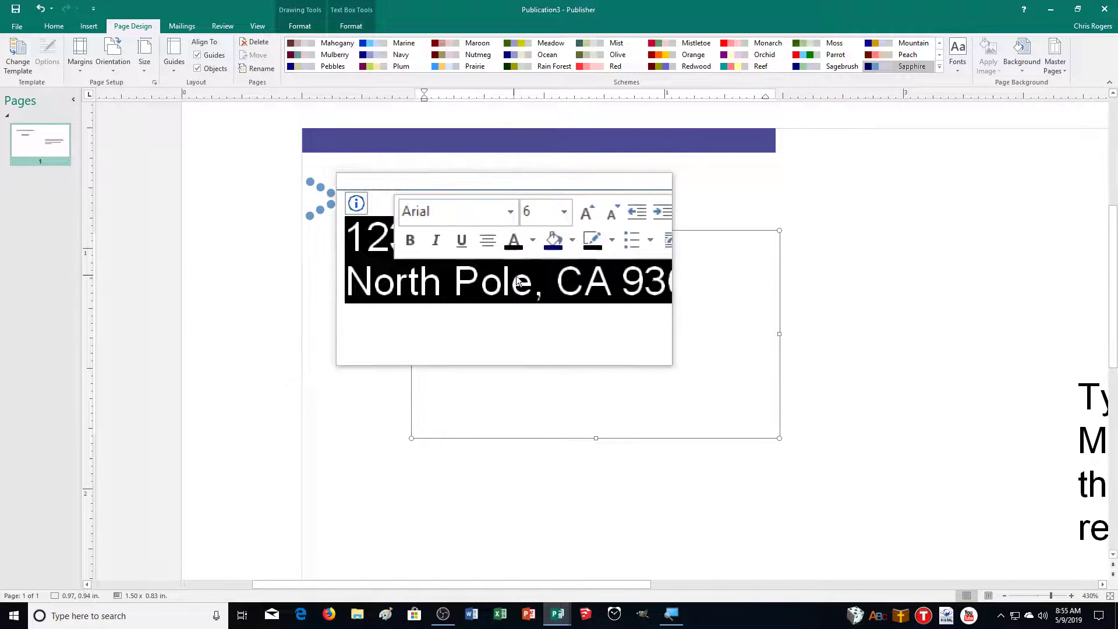
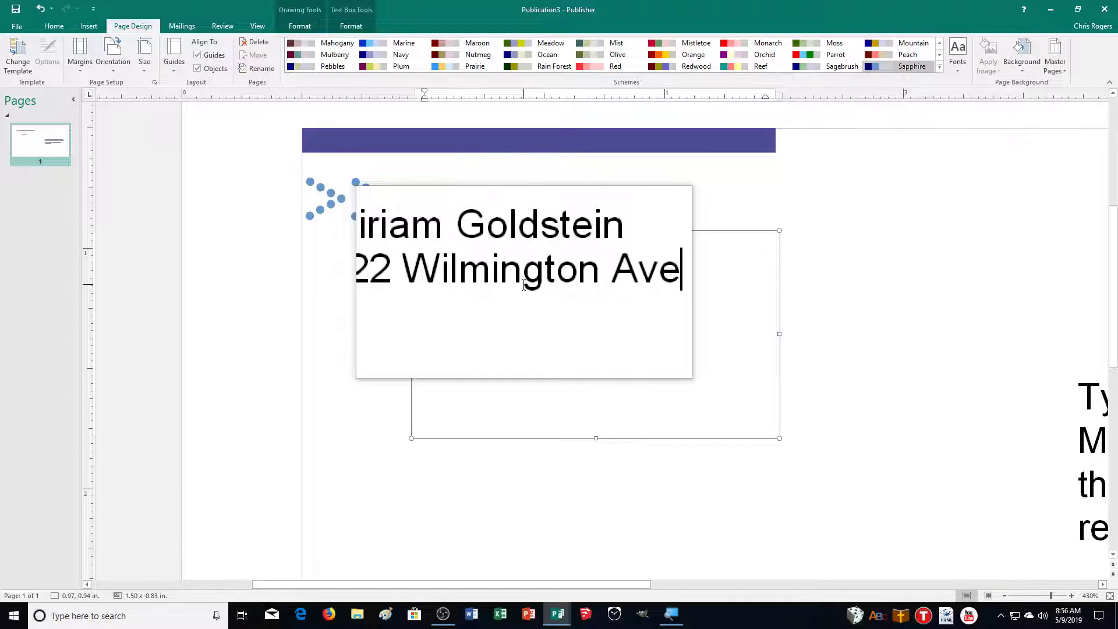
{"action": "key", "text": "Return"}
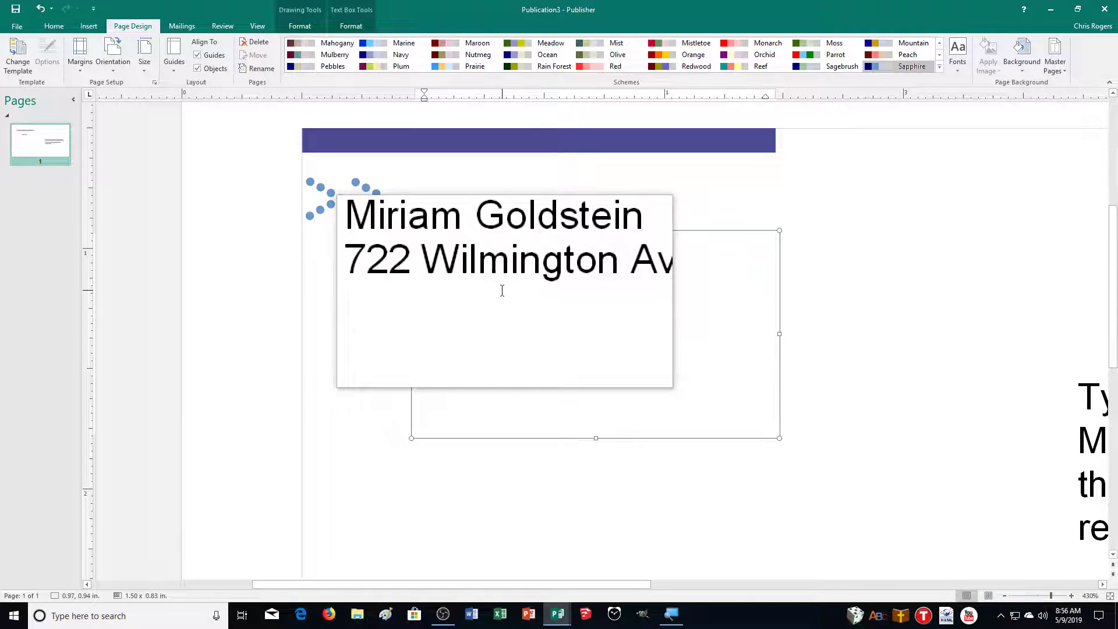
{"action": "type", "text": "Boston"}
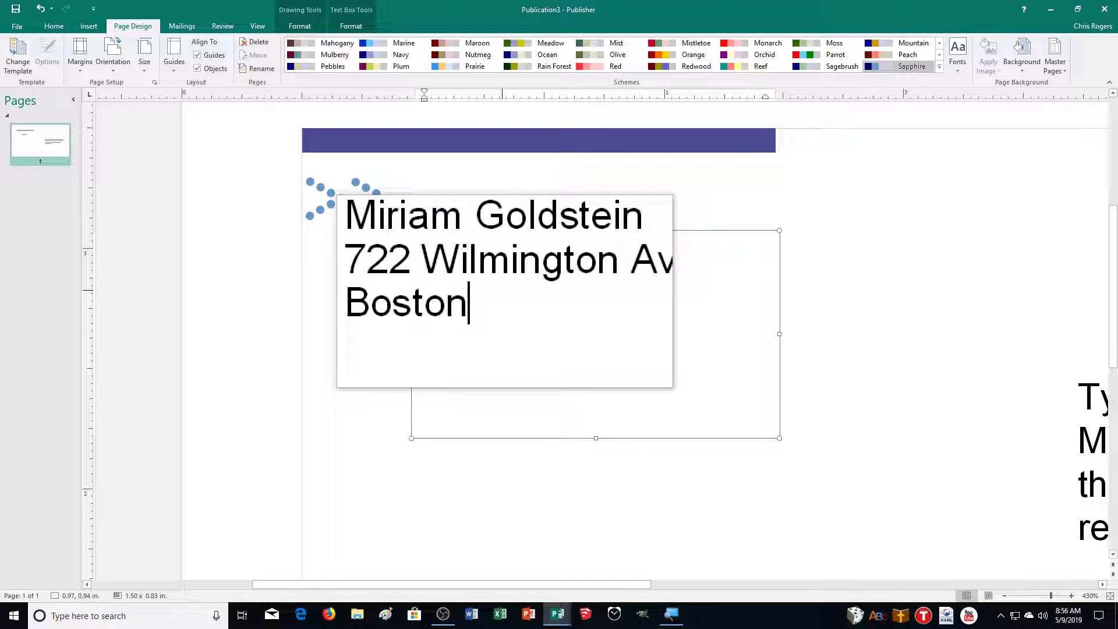
{"action": "type", "text": ", MA 02145"}
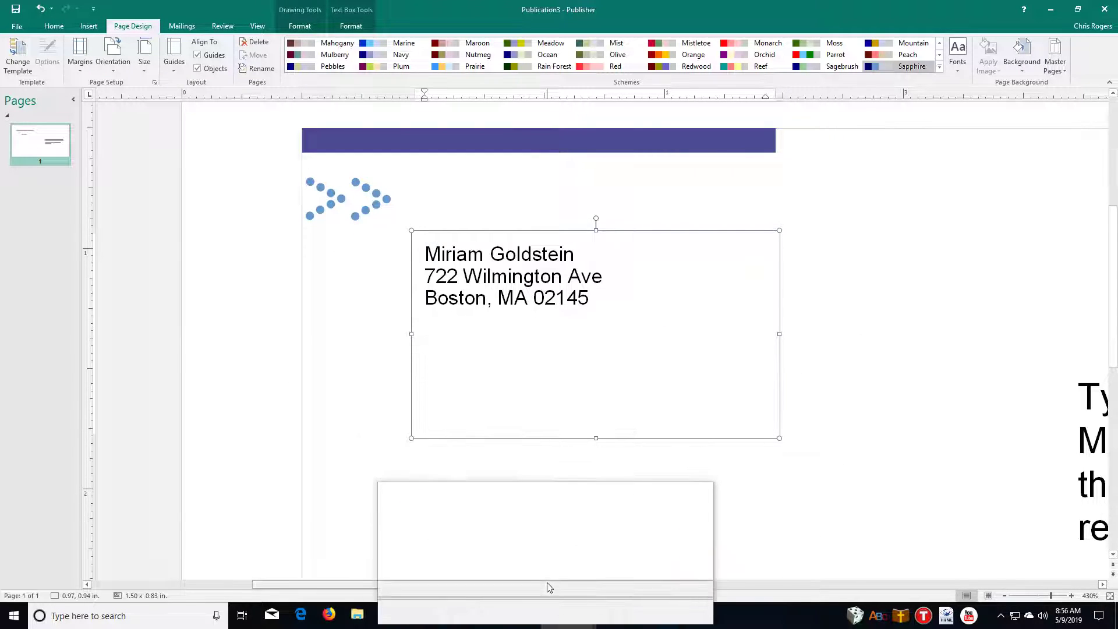
Replace the placeholder delivery address with the recipients' names, street and city/state/ZIP line
{"action": "left_click_drag", "start_coordinate": [547, 588], "coordinate": [794, 566]}
{"action": "scroll", "coordinate": [827, 540], "scroll_direction": "down", "scroll_amount": 5}
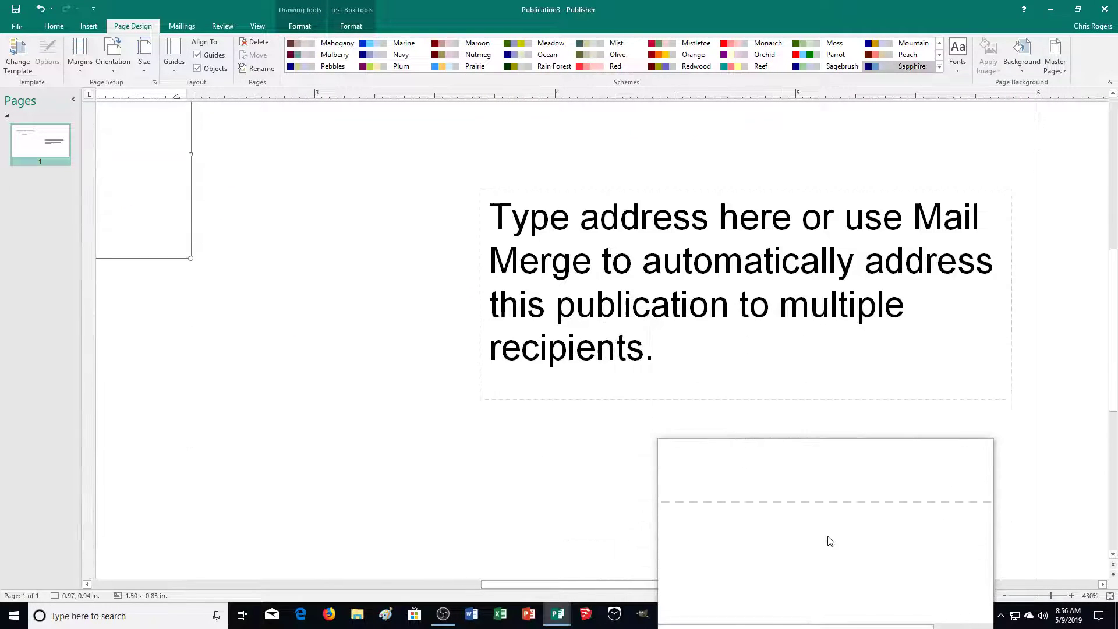
{"action": "scroll", "coordinate": [684, 327], "scroll_direction": "up", "scroll_amount": 3}
{"action": "triple_click", "coordinate": [706, 347]}
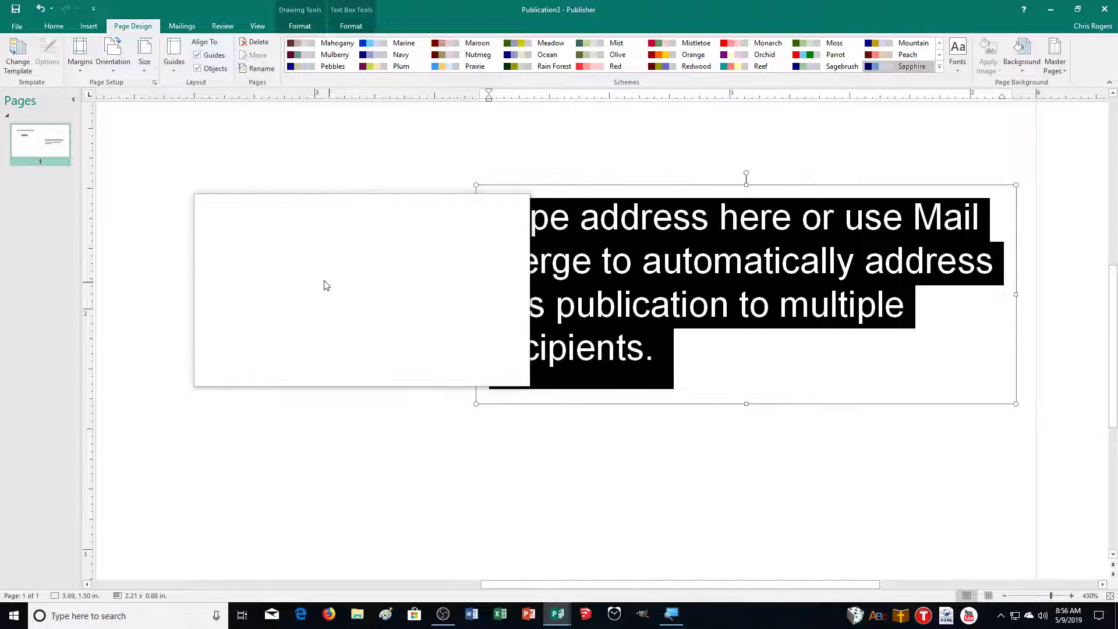
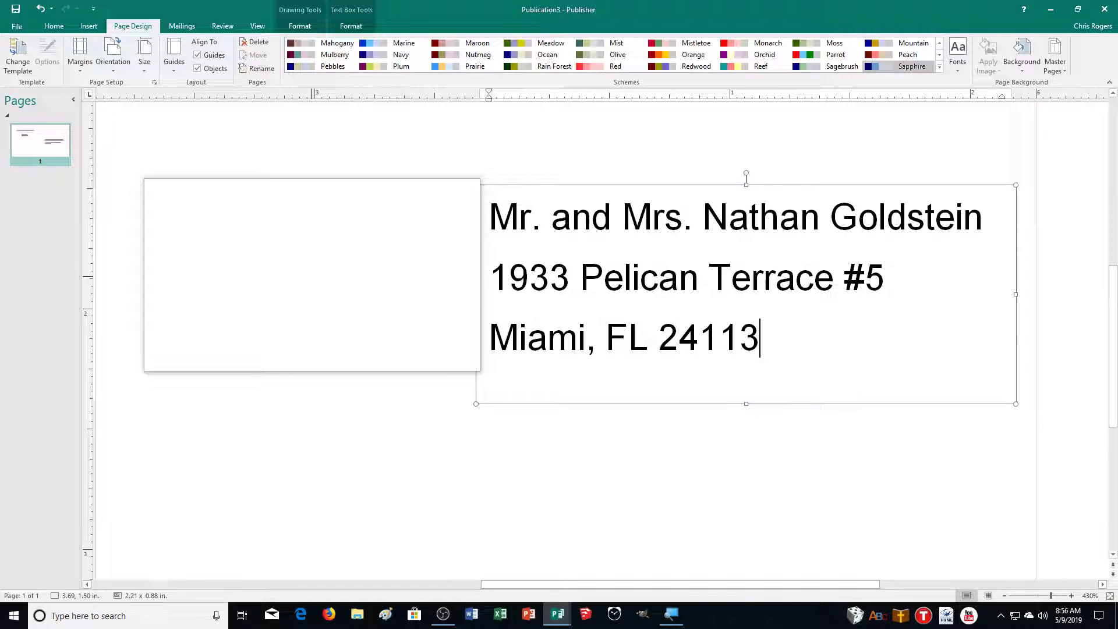
{"action": "left_click_drag", "start_coordinate": [313, 283], "coordinate": [666, 502]}
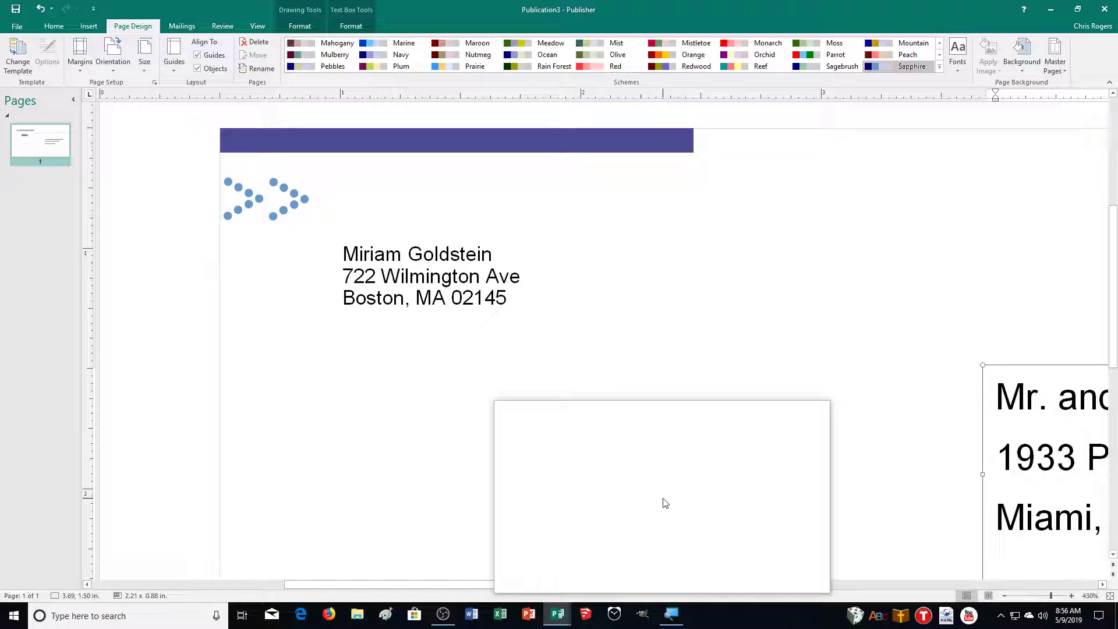
Save the envelope as 39ENV_MR.pub in the CADemonstration2 folder
{"action": "left_click", "coordinate": [16, 14]}
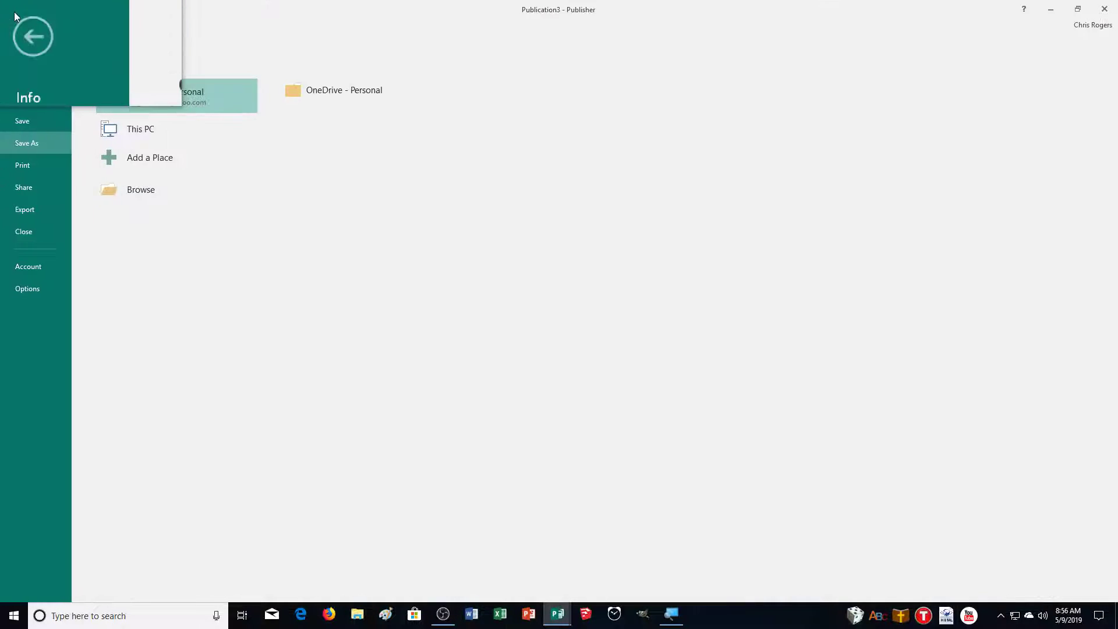
{"action": "left_click", "coordinate": [128, 179]}
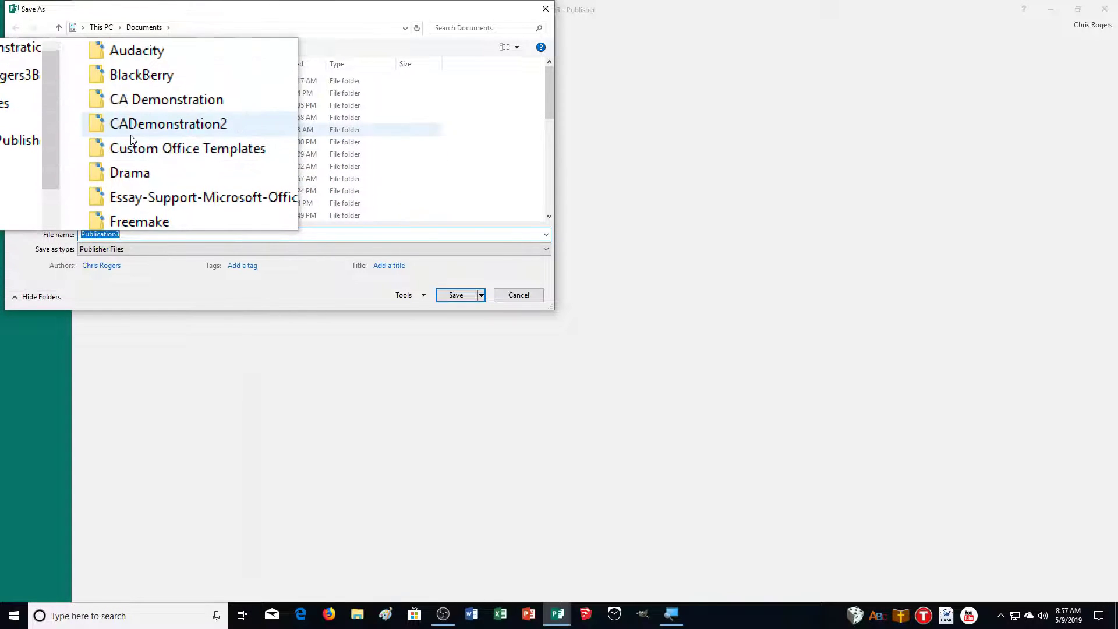
{"action": "double_click", "coordinate": [131, 133]}
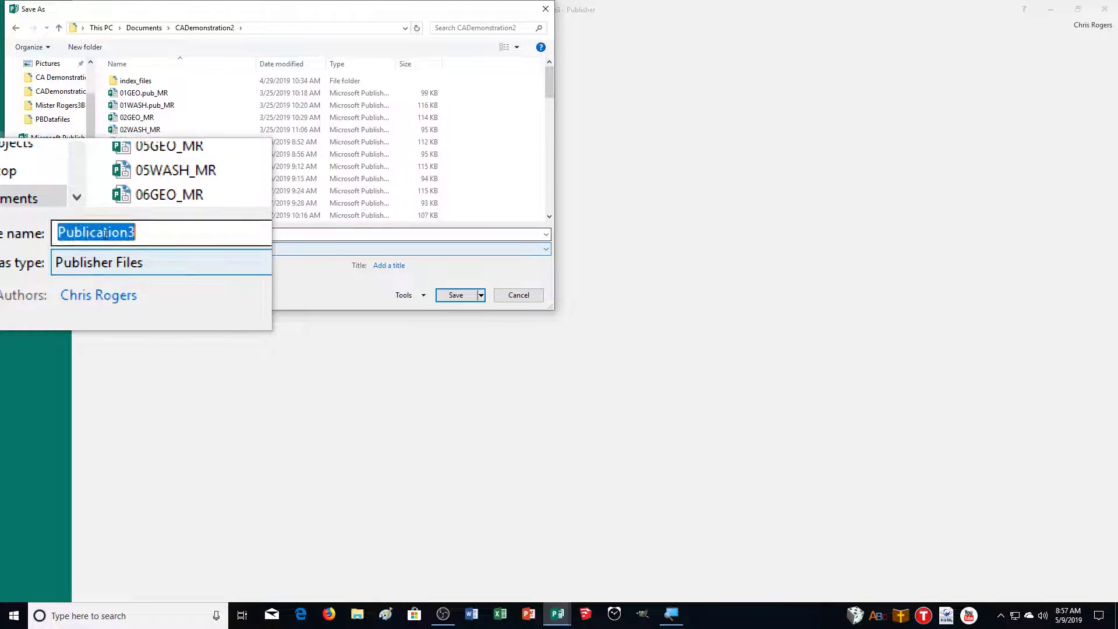
{"action": "type", "text": "39ENV"}
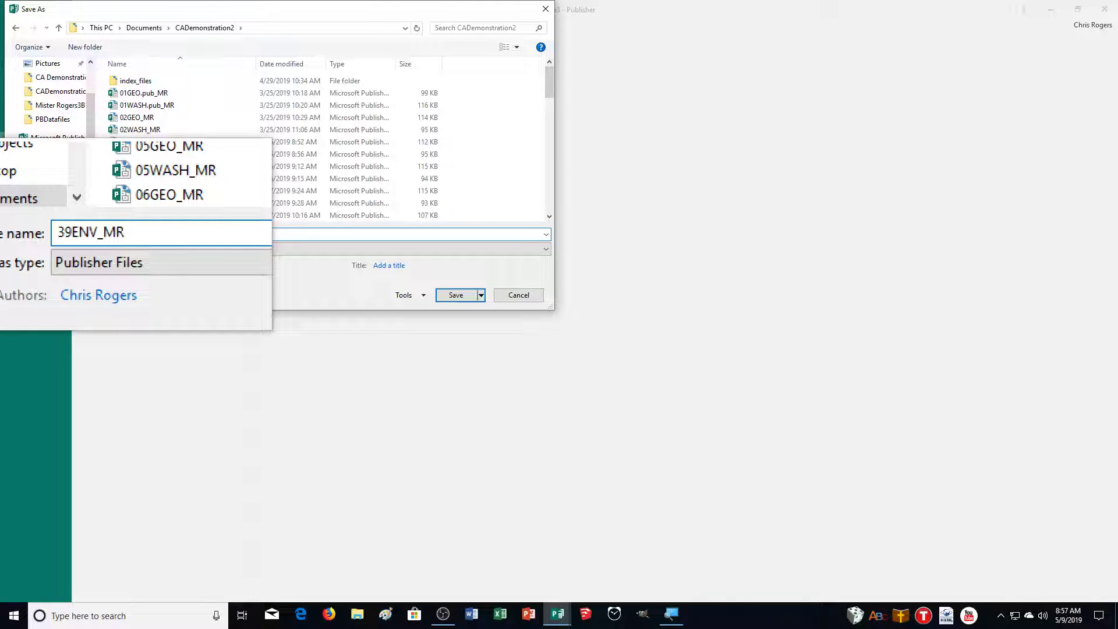
{"action": "type", "text": "_MR"}
{"action": "key", "text": "Return"}
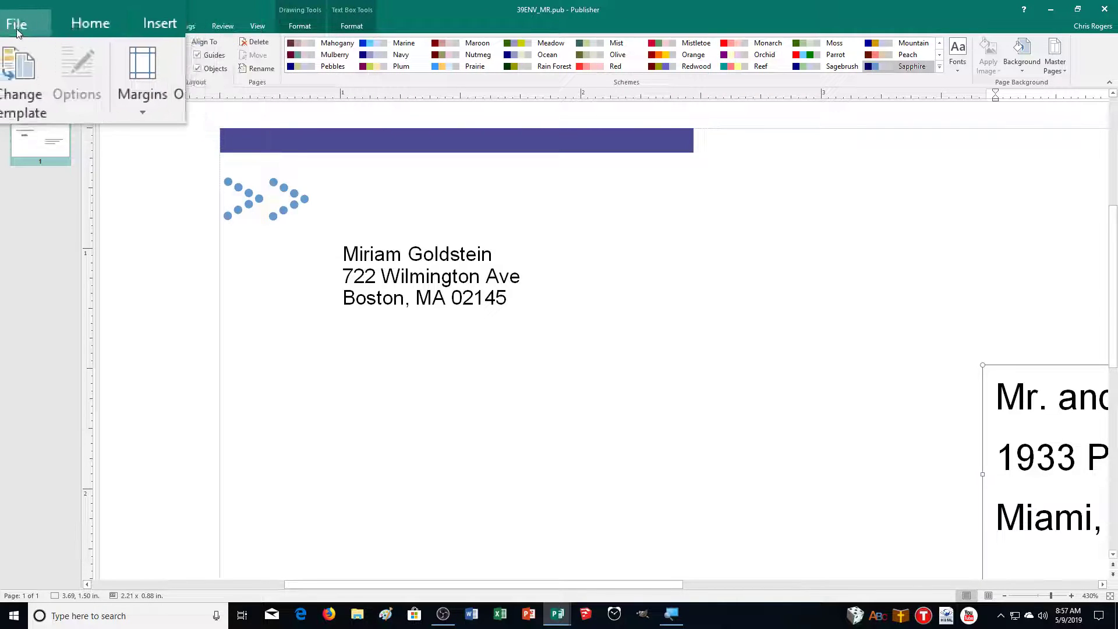
Start a new publication and browse the BUILT-IN template categories, Catalogs through With Compliments Cards
{"action": "left_click", "coordinate": [16, 29]}
{"action": "left_click", "coordinate": [20, 76]}
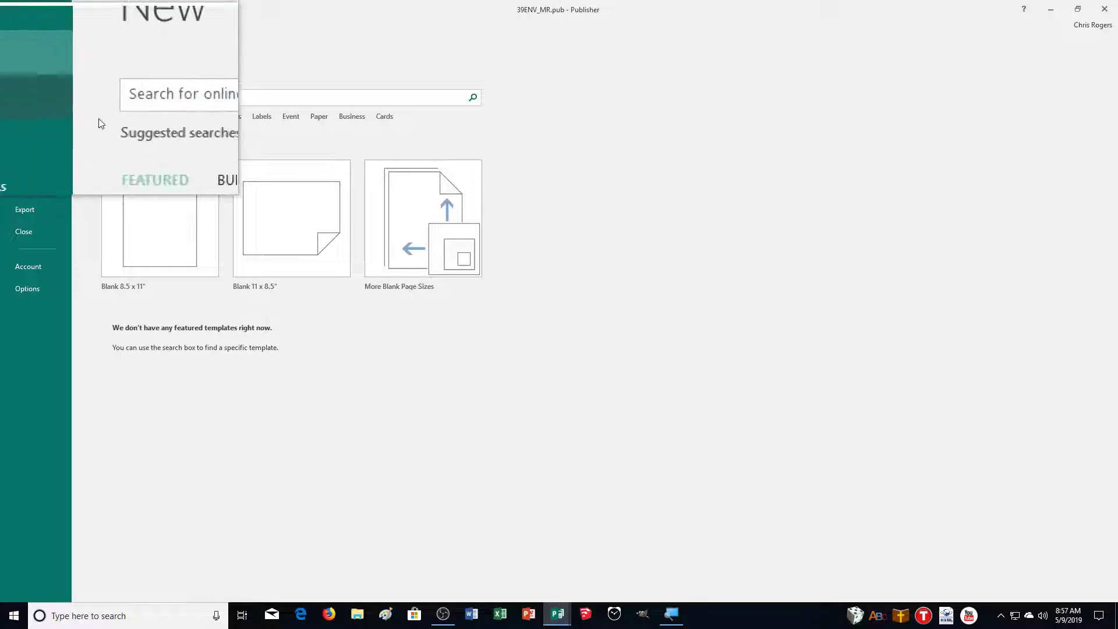
{"action": "left_click", "coordinate": [168, 146]}
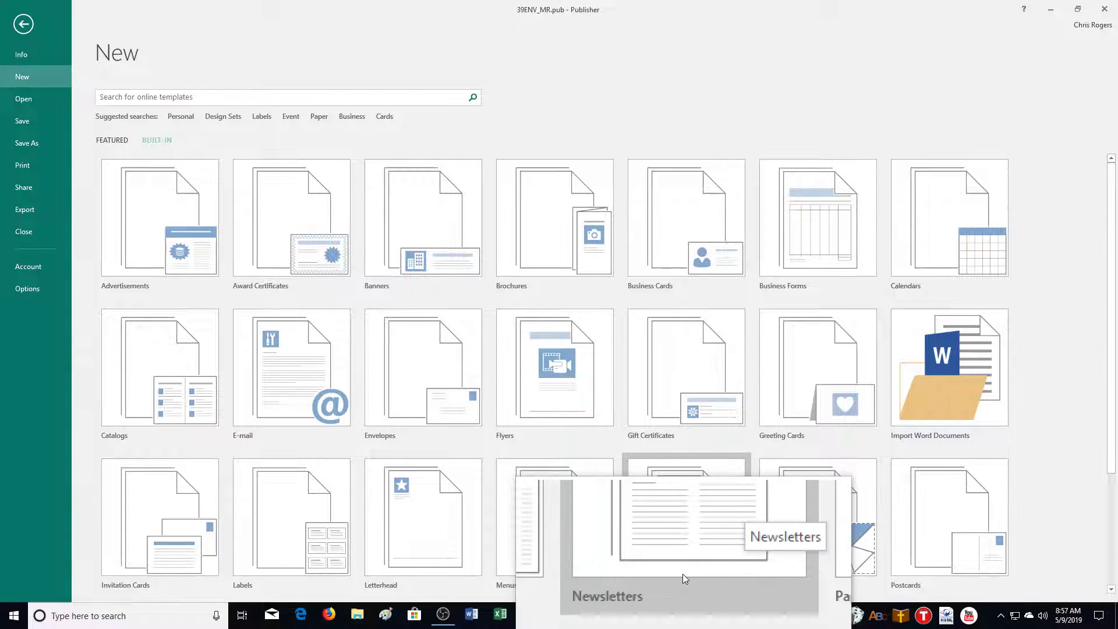
{"action": "scroll", "coordinate": [556, 449], "scroll_direction": "down", "scroll_amount": 1}
{"action": "scroll", "coordinate": [556, 450], "scroll_direction": "down", "scroll_amount": 2}
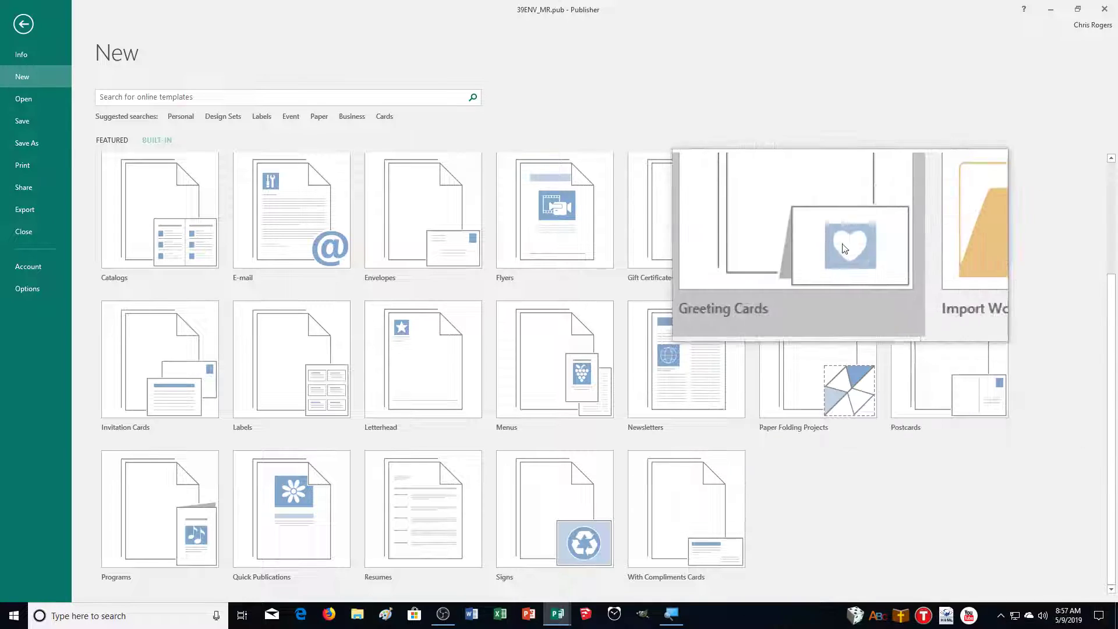
Create a new card from the Blends Thank You design under Greeting Cards
{"action": "left_click", "coordinate": [841, 222]}
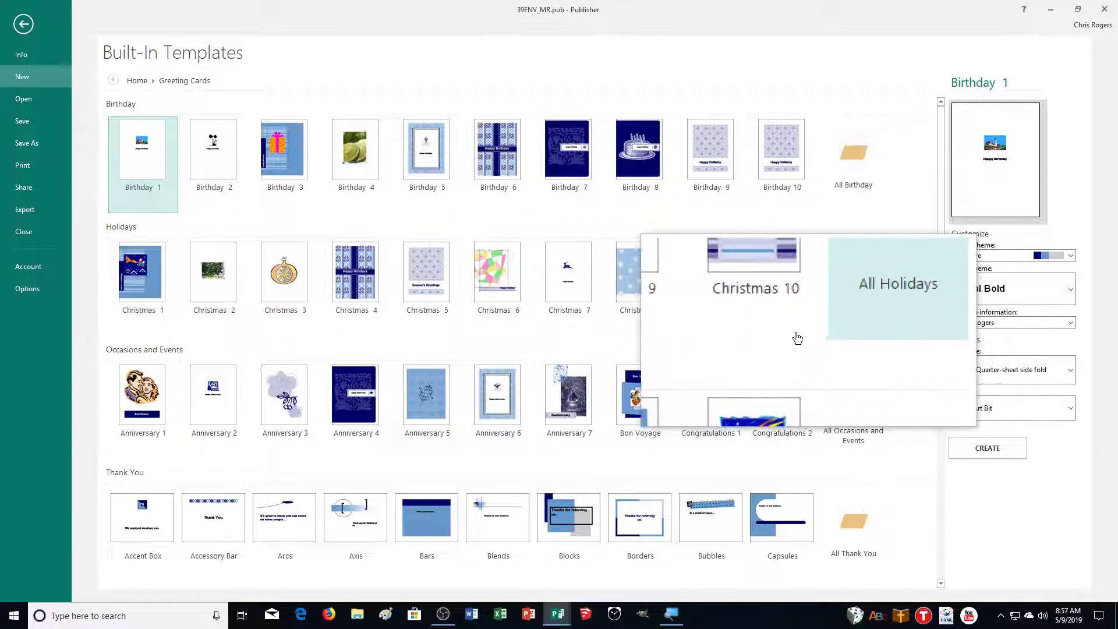
{"action": "scroll", "coordinate": [554, 374], "scroll_direction": "down", "scroll_amount": 3}
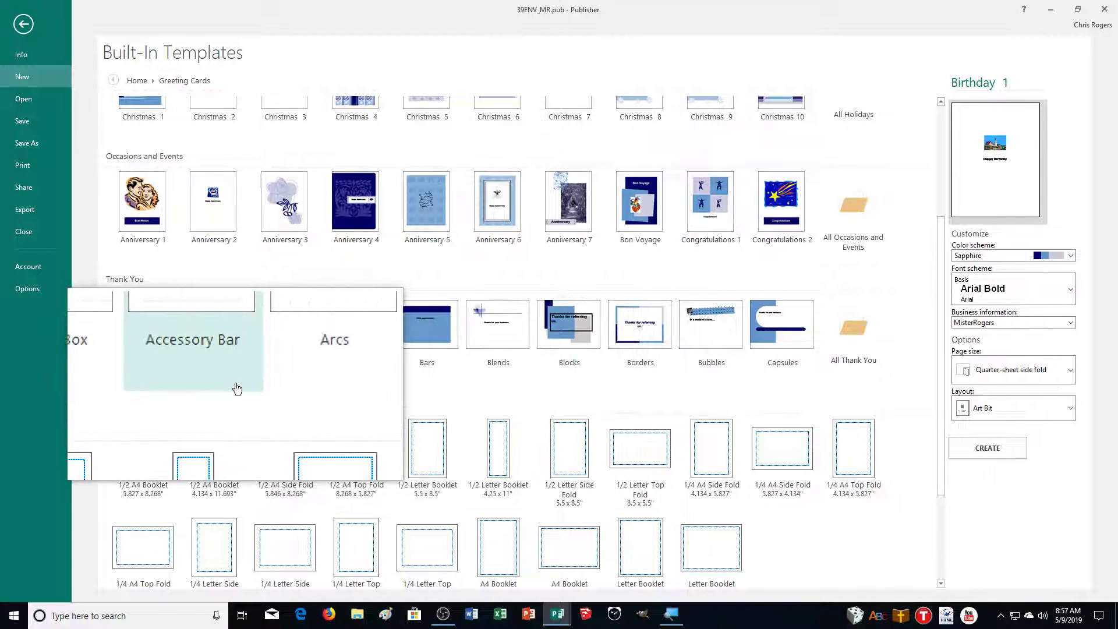
{"action": "scroll", "coordinate": [576, 409], "scroll_direction": "down", "scroll_amount": 2}
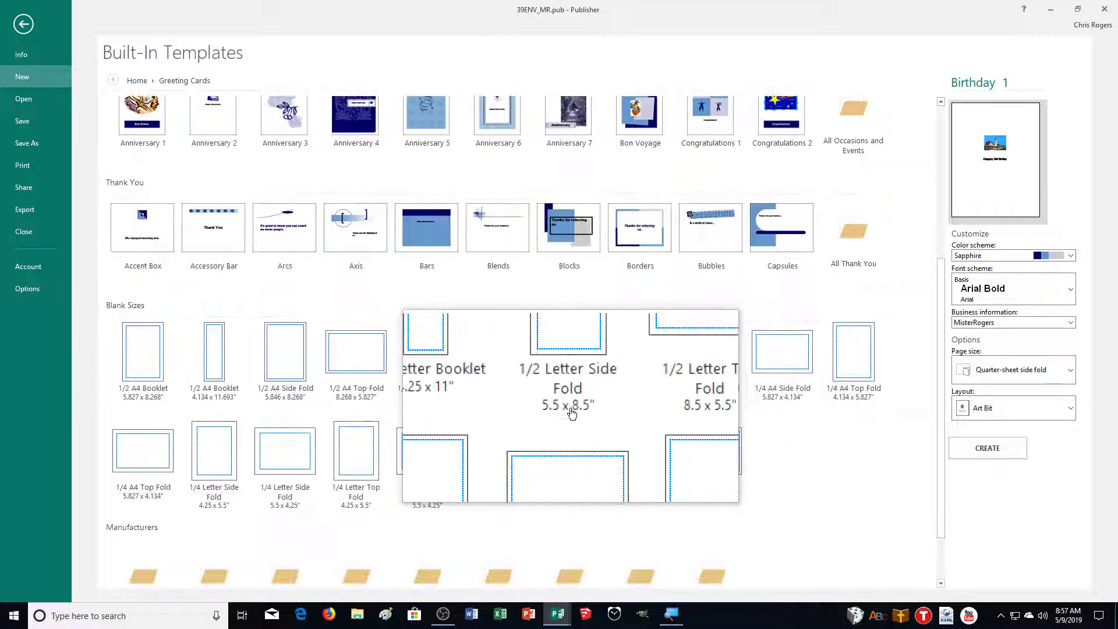
{"action": "scroll", "coordinate": [332, 392], "scroll_direction": "down", "scroll_amount": 1}
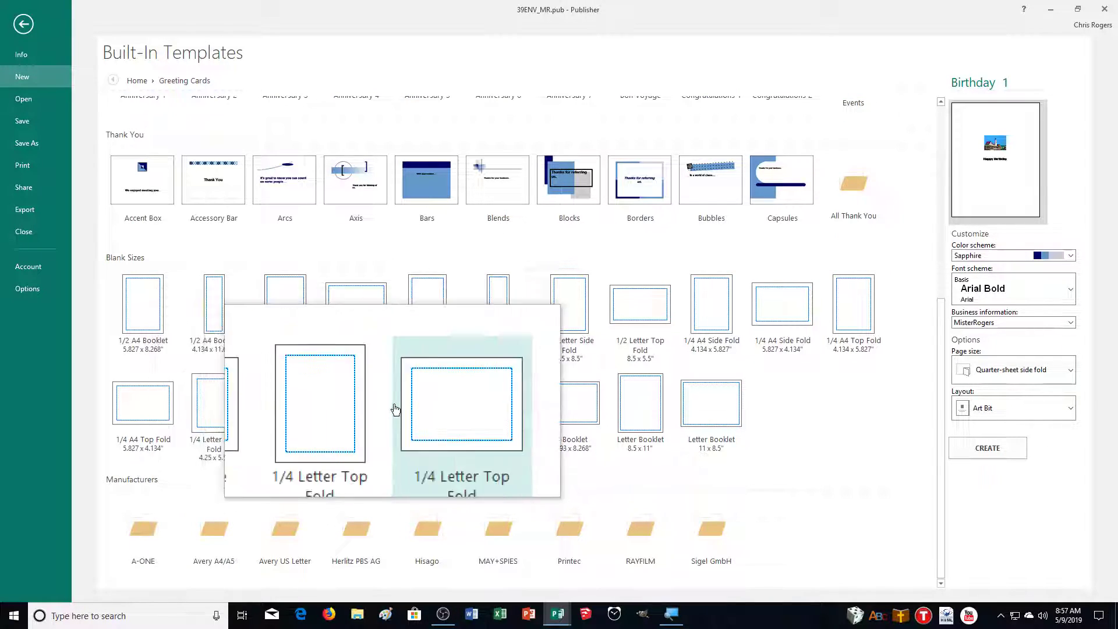
{"action": "scroll", "coordinate": [395, 407], "scroll_direction": "up", "scroll_amount": 2}
{"action": "scroll", "coordinate": [396, 411], "scroll_direction": "up", "scroll_amount": 2}
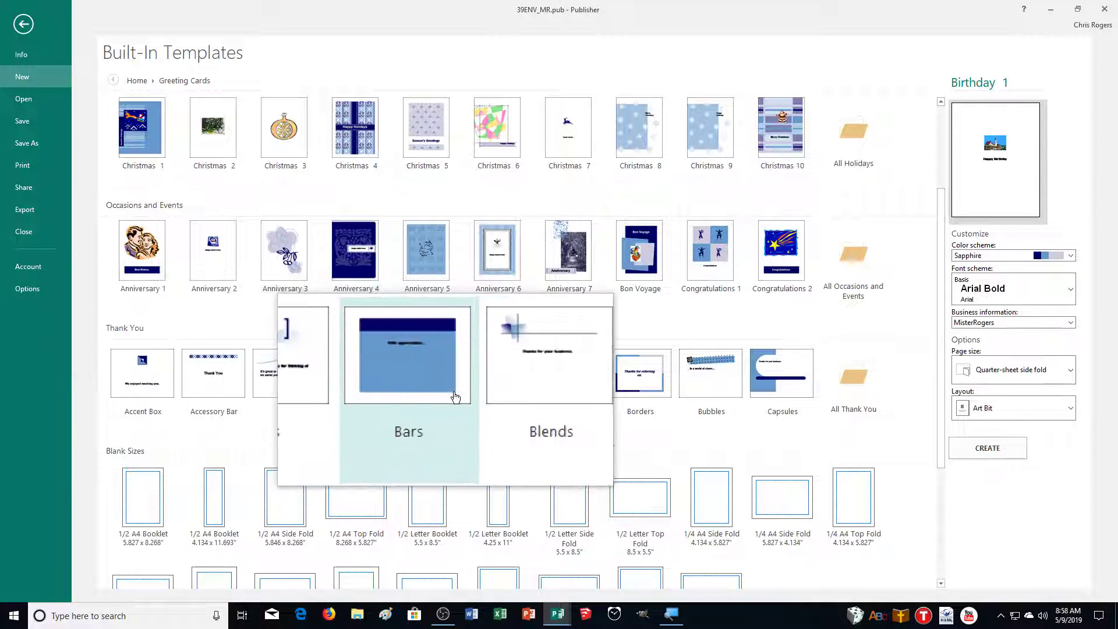
{"action": "left_click", "coordinate": [495, 392]}
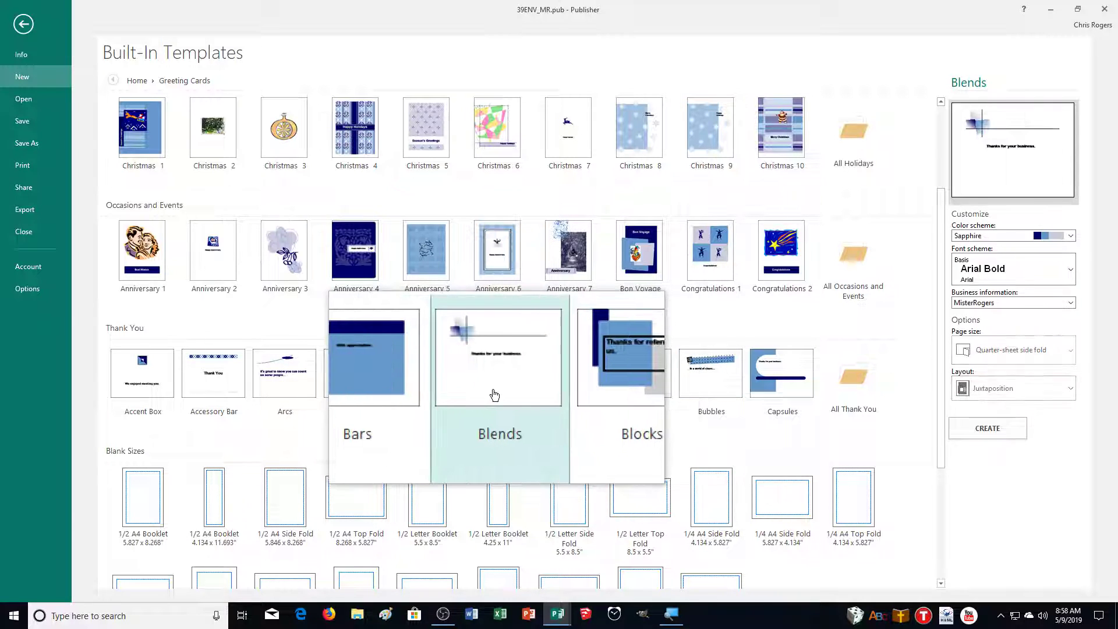
{"action": "left_click", "coordinate": [989, 440]}
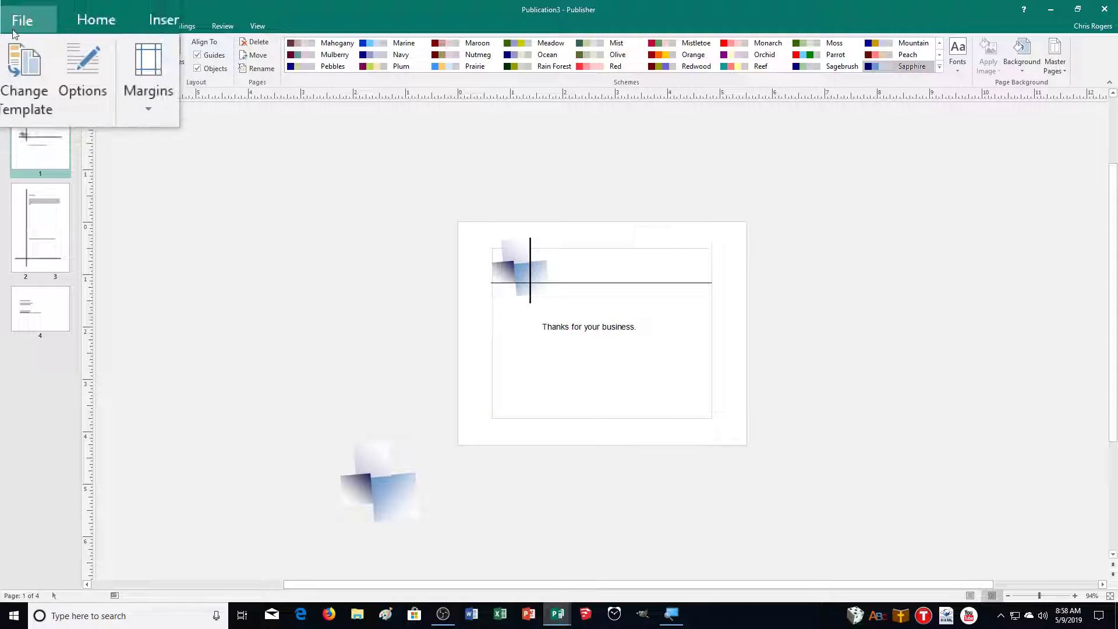
Save the card as 39THANKS_MR.pub in CADemonstration2, then bring up the print preview
{"action": "left_click", "coordinate": [16, 29]}
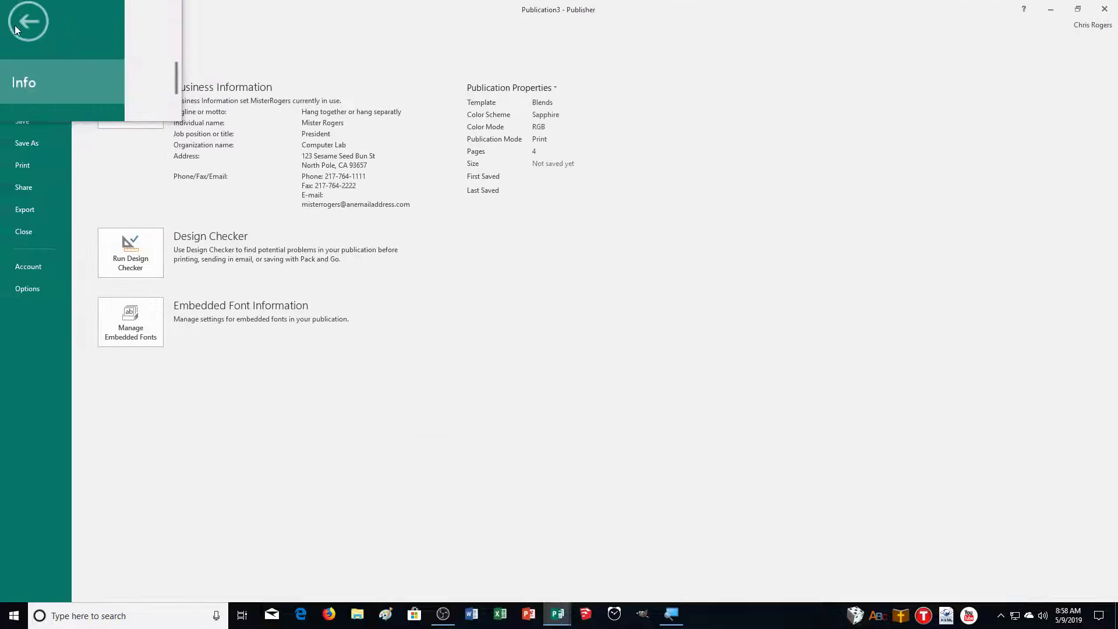
{"action": "left_click", "coordinate": [25, 144]}
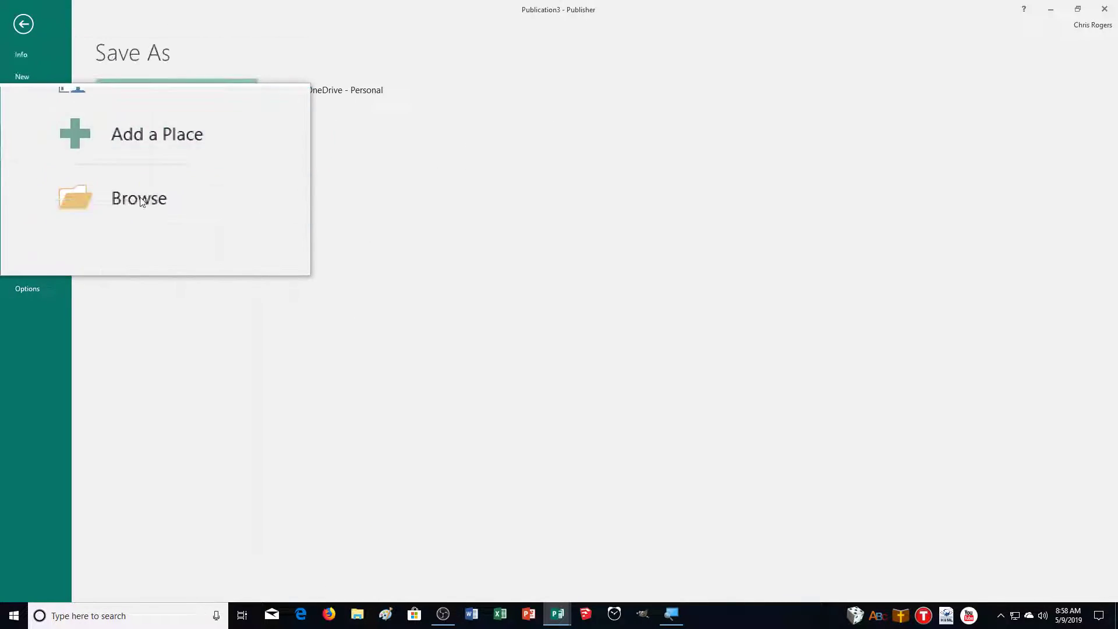
{"action": "left_click", "coordinate": [140, 202]}
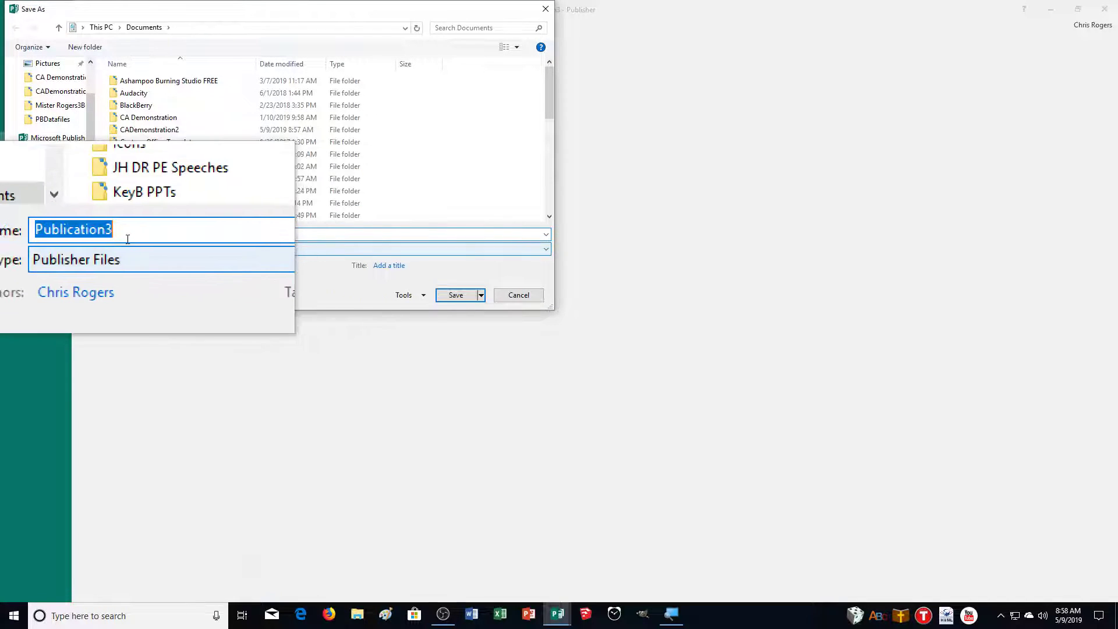
{"action": "double_click", "coordinate": [145, 124]}
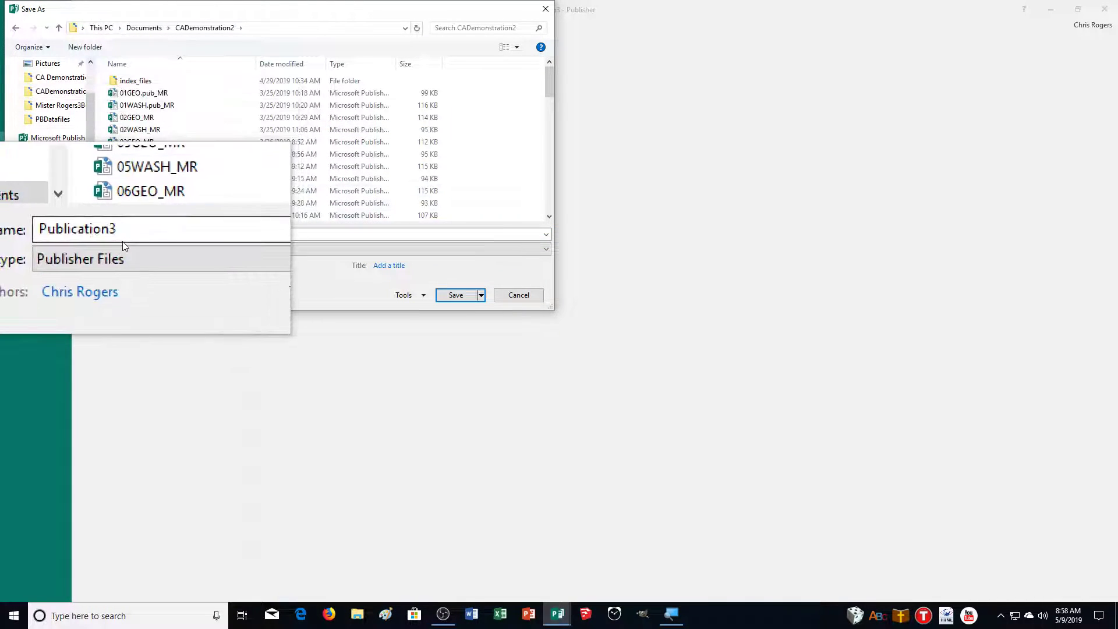
{"action": "type", "text": "39T"}
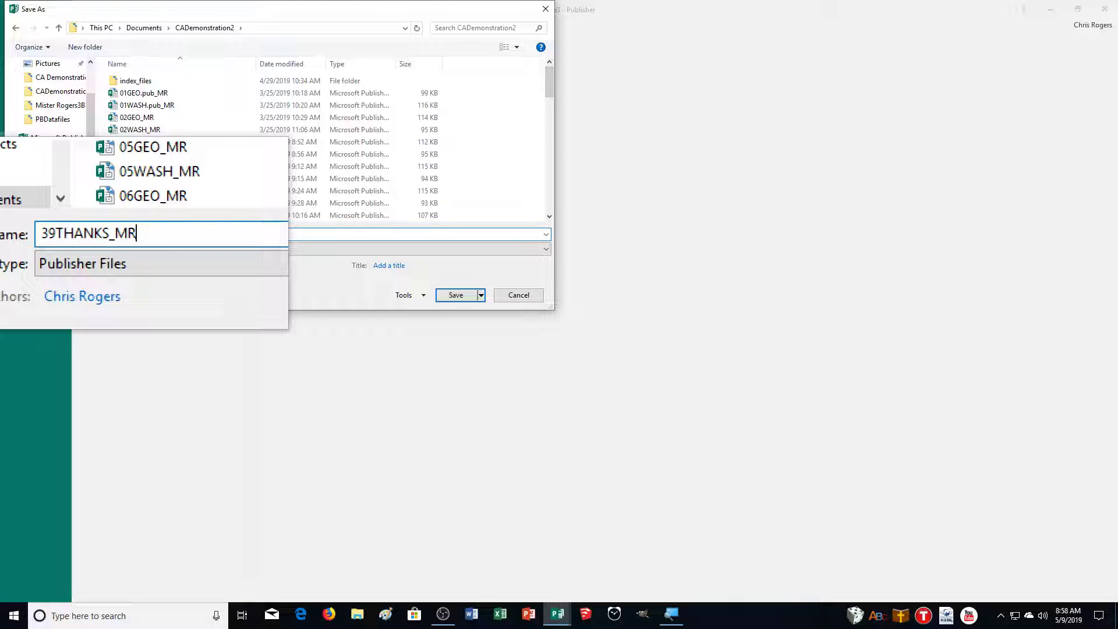
{"action": "type", "text": "HANKS_MR"}
{"action": "key", "text": "Return"}
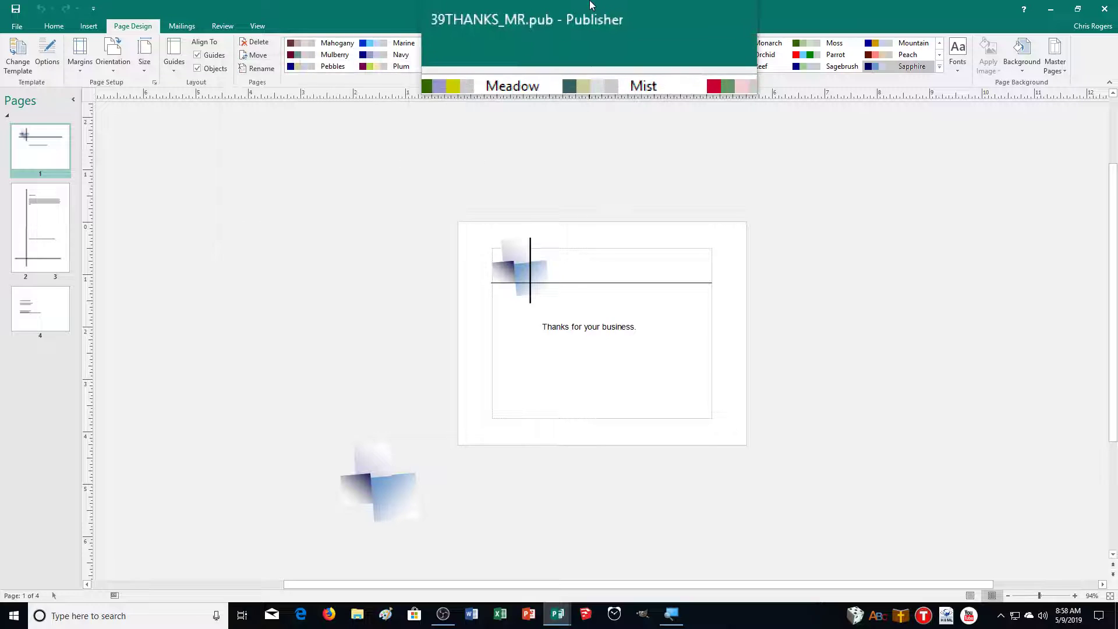
{"action": "key", "text": "ctrl+p"}
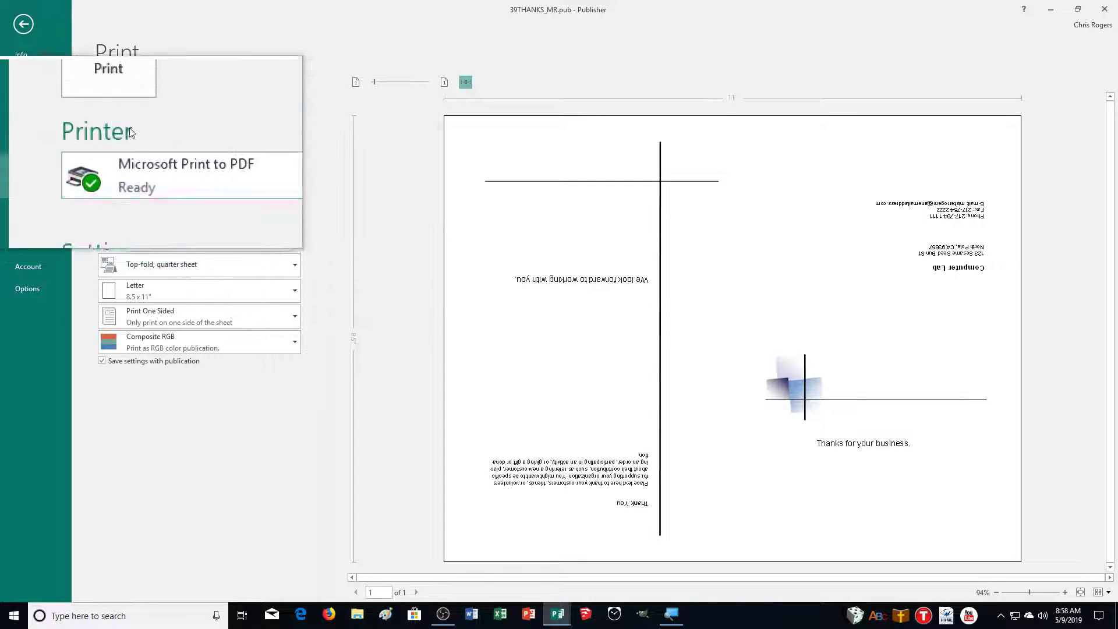
Print the thank-you card to a PDF file named 39THANKS_MR
{"action": "left_click", "coordinate": [124, 96]}
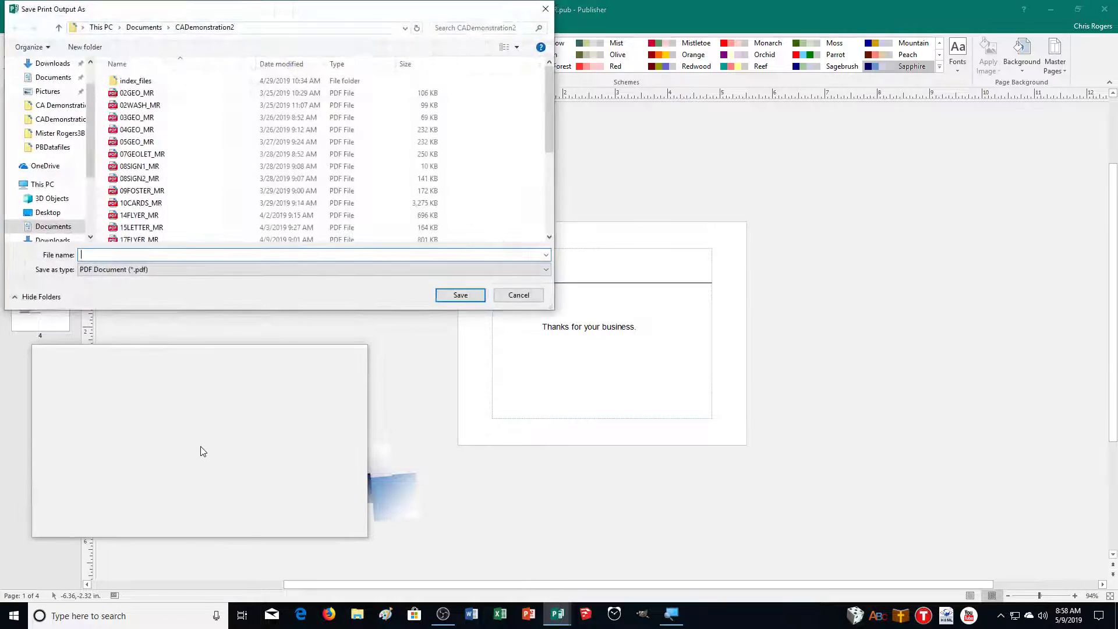
{"action": "type", "text": "39THANKS."}
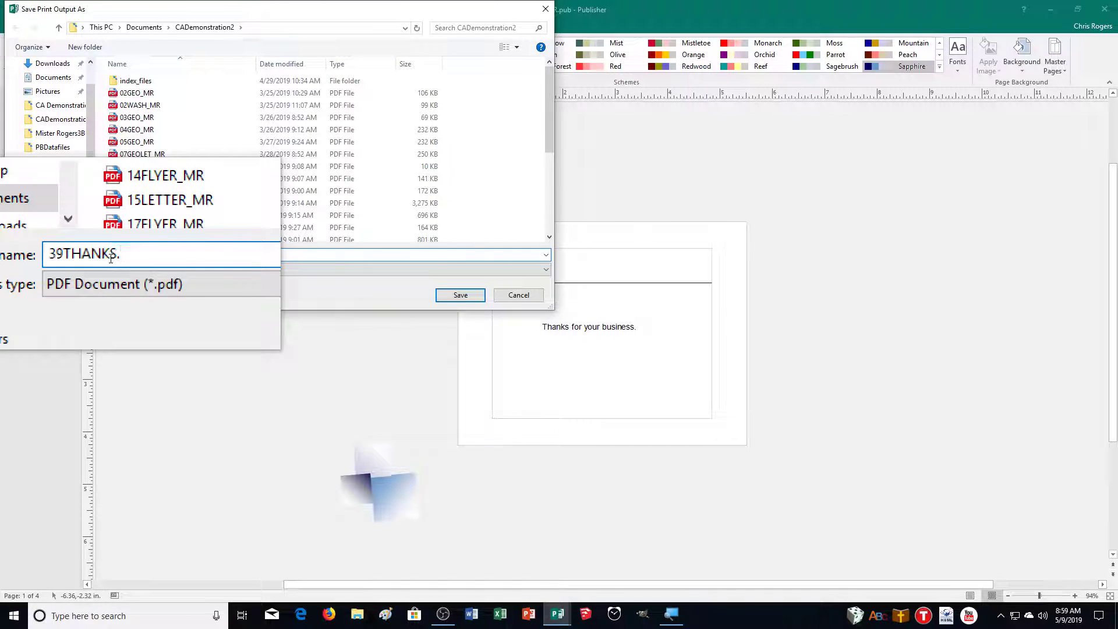
{"action": "key", "text": "BackSpace"}
{"action": "type", "text": "_MR"}
{"action": "key", "text": "Return"}
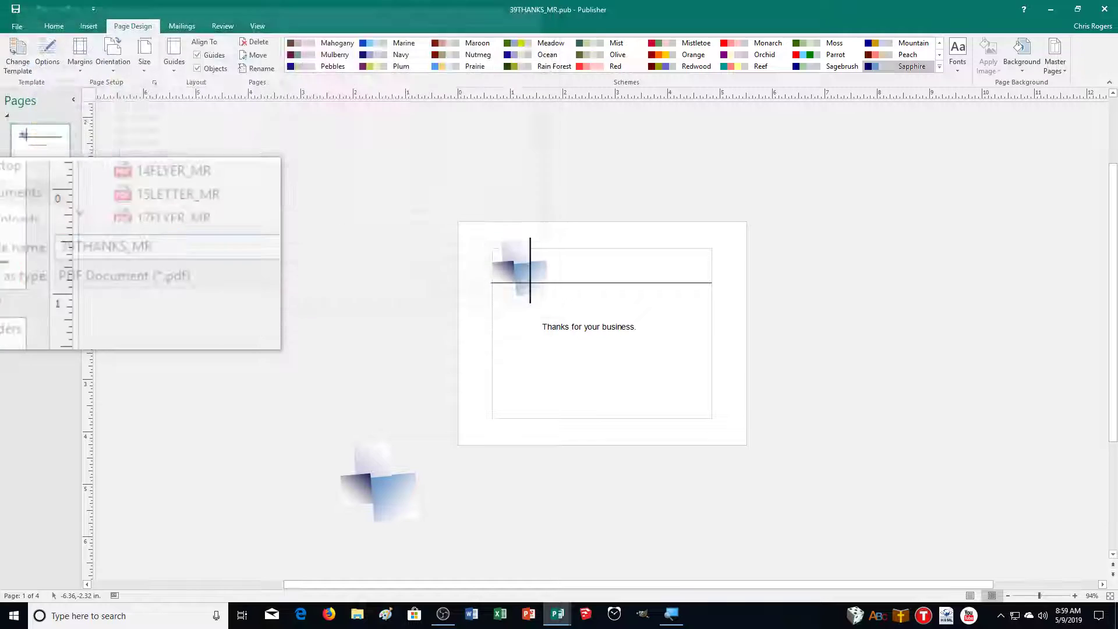
{"action": "left_click_drag", "start_coordinate": [113, 264], "coordinate": [427, 362]}
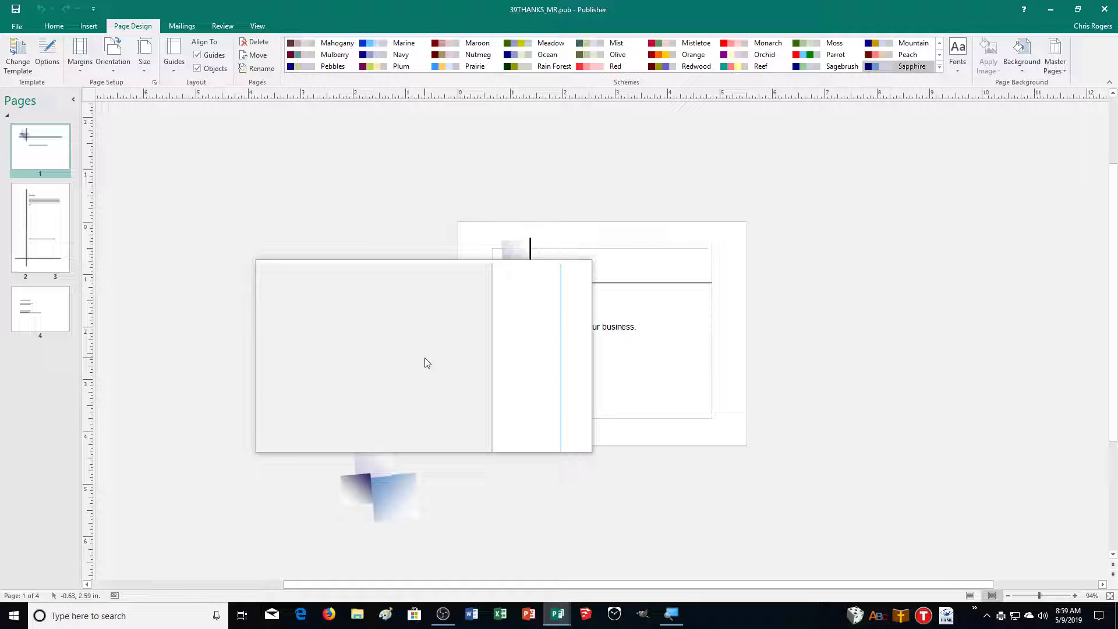
{"action": "left_click_drag", "start_coordinate": [427, 362], "coordinate": [440, 372]}
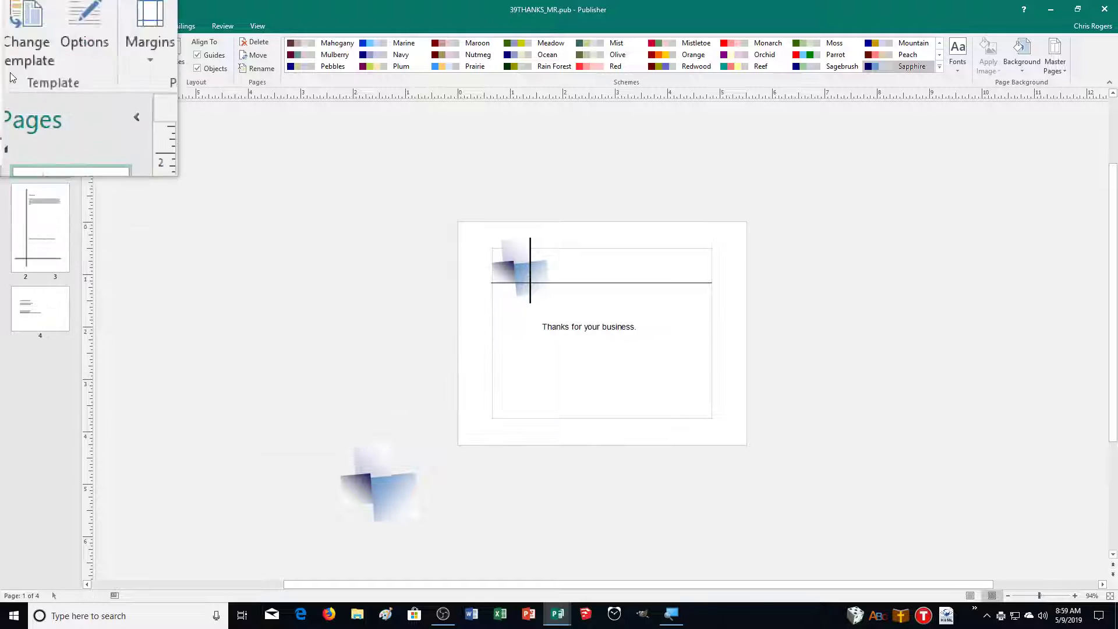
Show the BUILT-IN new-publication categories again and scroll through them
{"action": "left_click", "coordinate": [12, 25]}
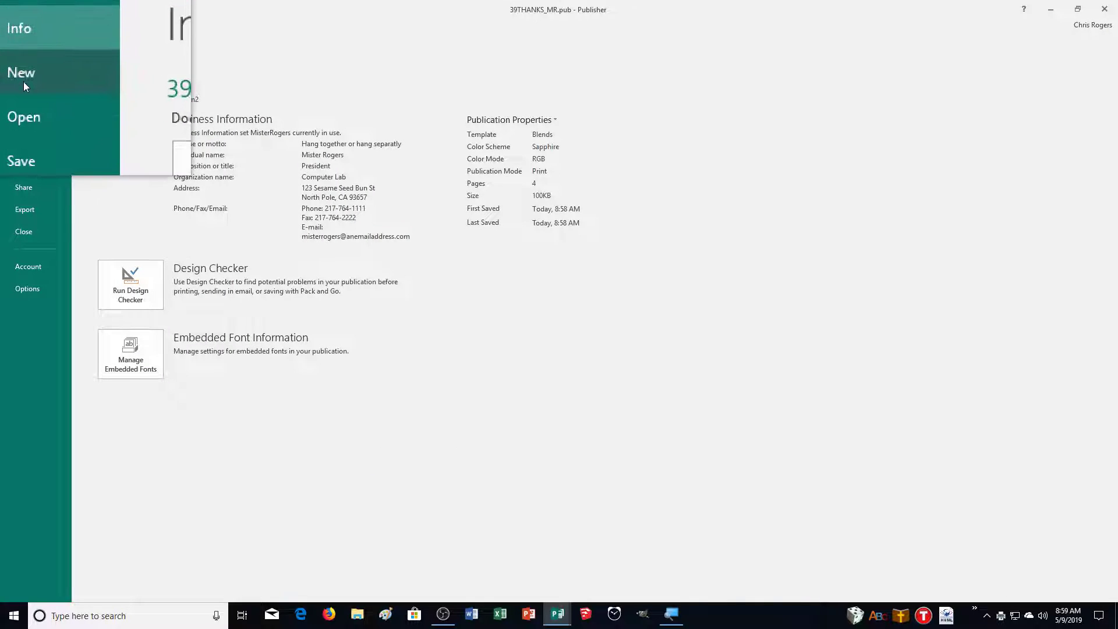
{"action": "left_click", "coordinate": [23, 80]}
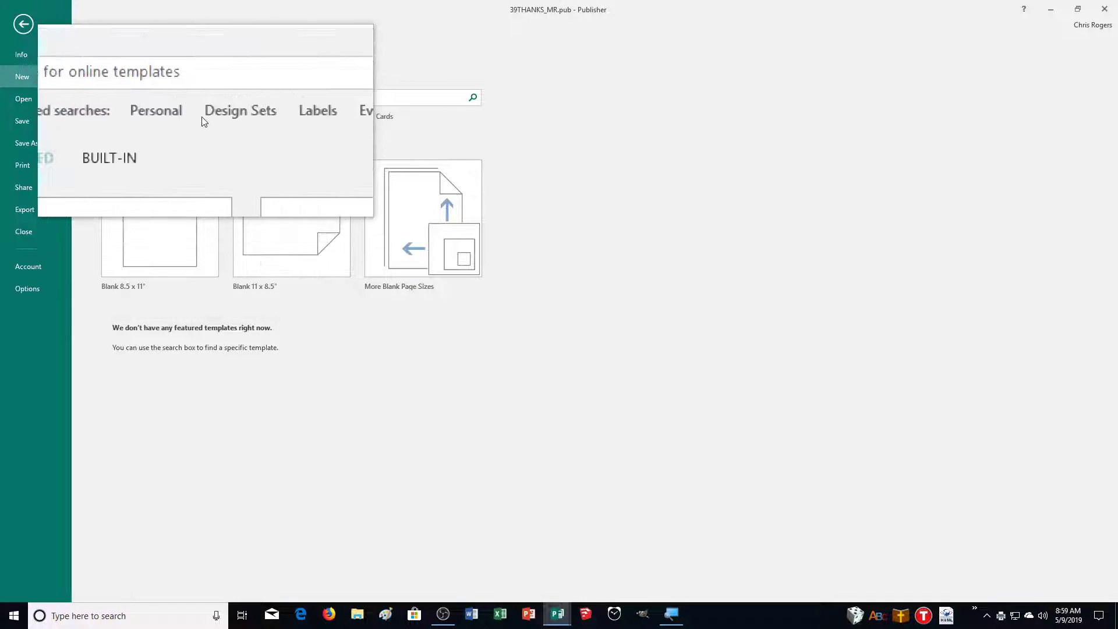
{"action": "left_click", "coordinate": [158, 141]}
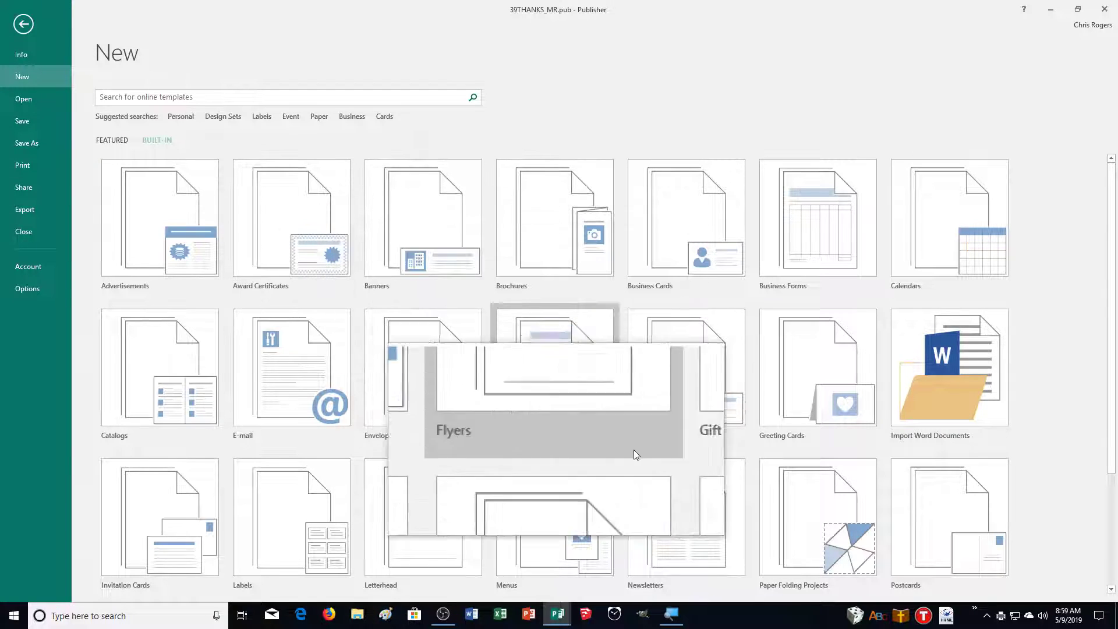
{"action": "scroll", "coordinate": [717, 473], "scroll_direction": "down", "scroll_amount": 2}
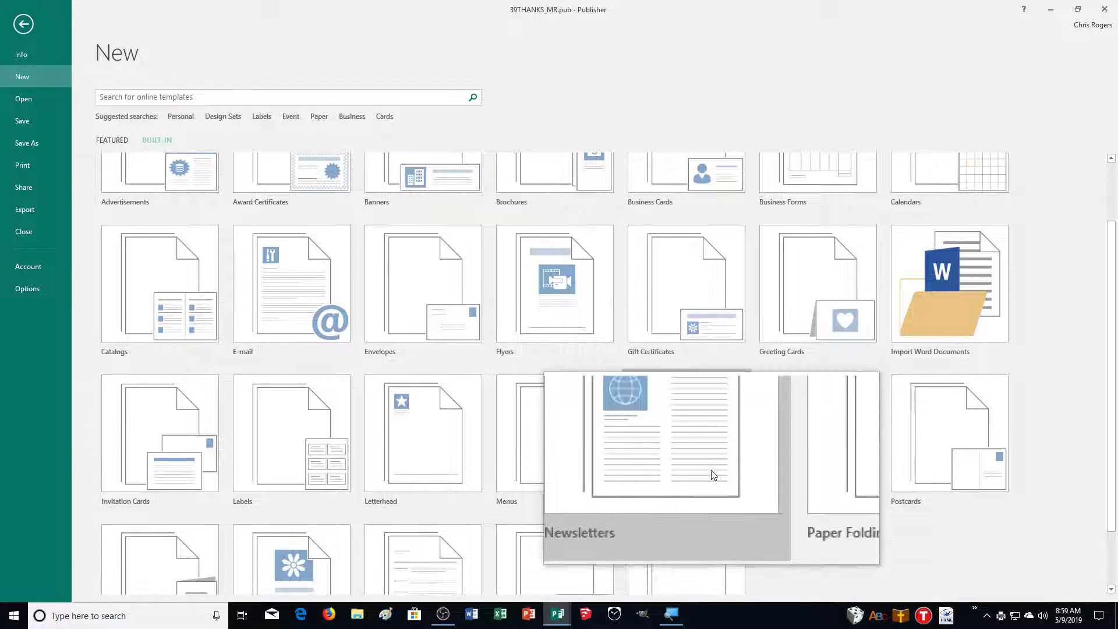
{"action": "scroll", "coordinate": [711, 470], "scroll_direction": "down", "scroll_amount": 1}
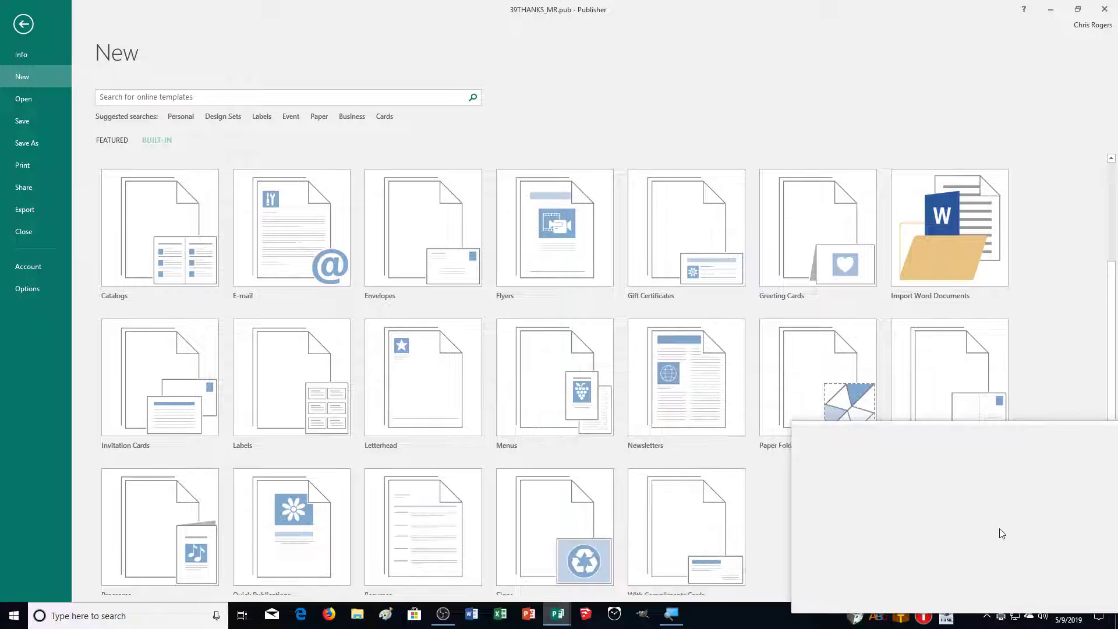
{"action": "scroll", "coordinate": [1056, 557], "scroll_direction": "down", "scroll_amount": 1}
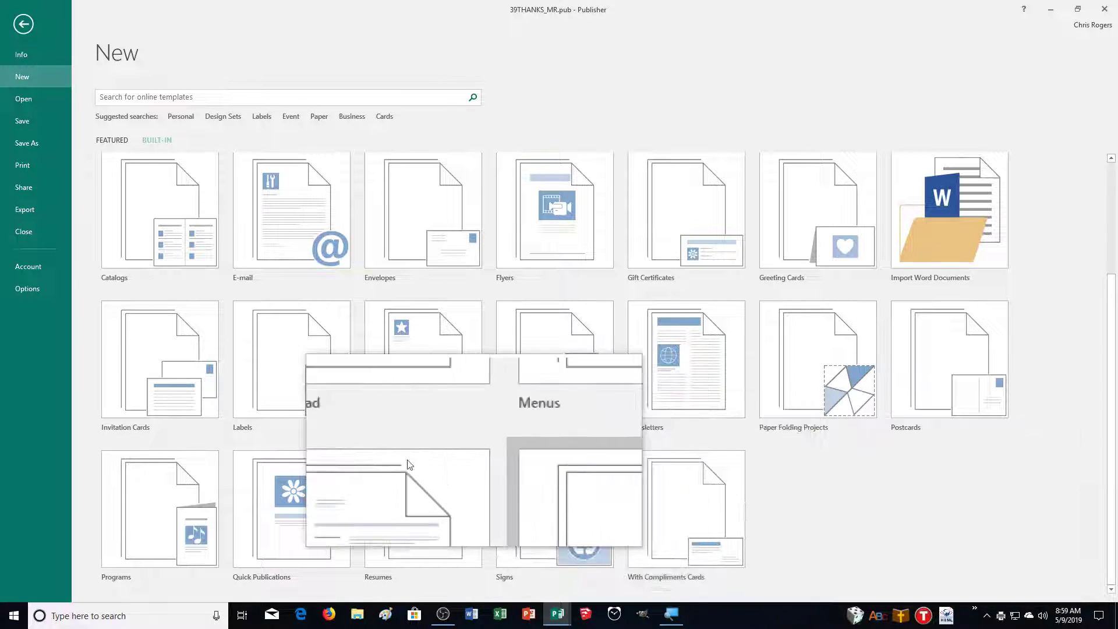
Browse the Invitation Cards templates, including All Event, and pick Accessory Bar under Party
{"action": "left_click", "coordinate": [160, 356]}
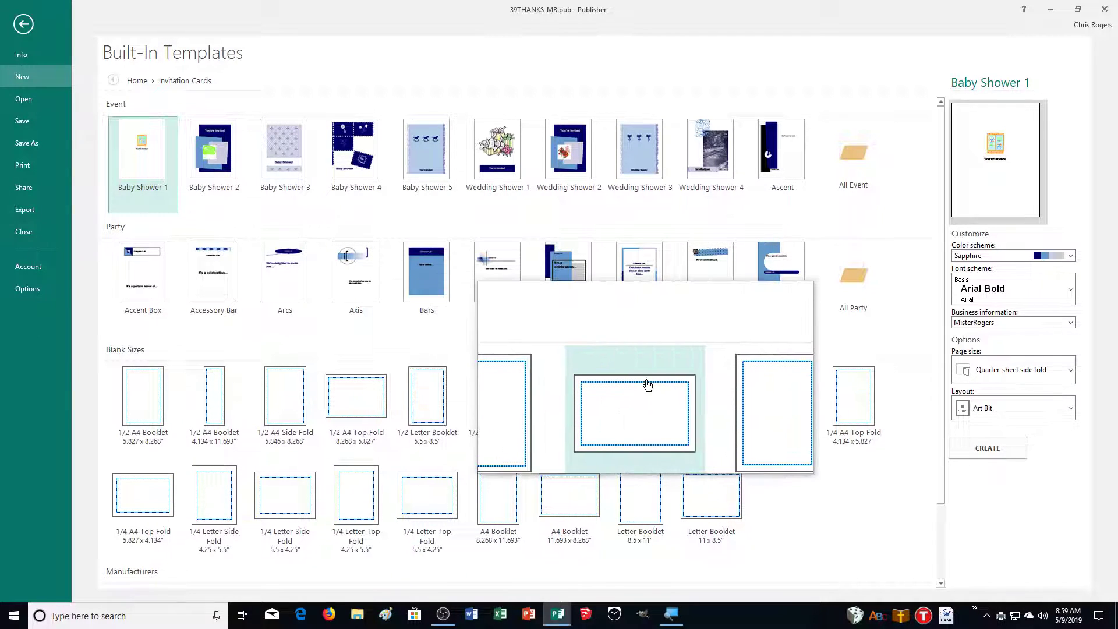
{"action": "left_click", "coordinate": [854, 157]}
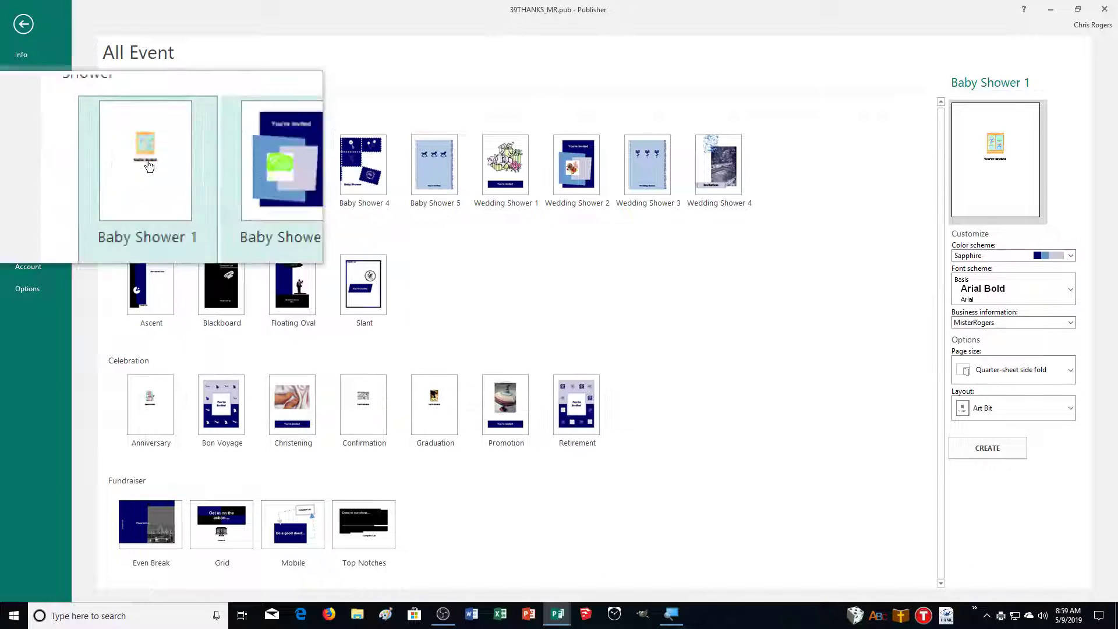
{"action": "left_click", "coordinate": [167, 83]}
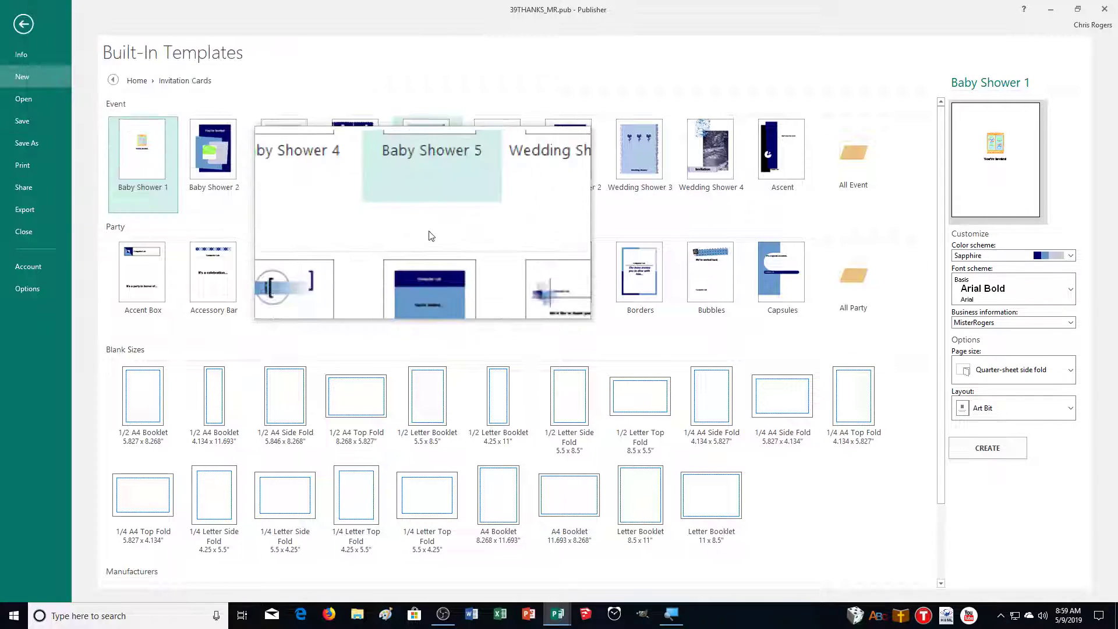
{"action": "scroll", "coordinate": [408, 408], "scroll_direction": "down", "scroll_amount": 2}
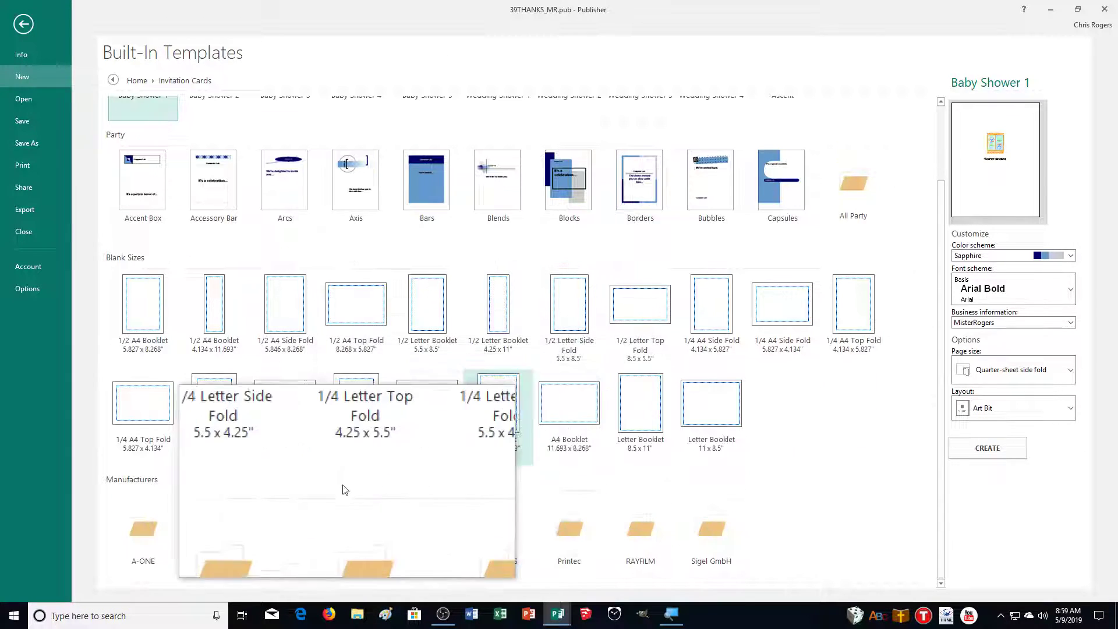
{"action": "scroll", "coordinate": [233, 472], "scroll_direction": "up", "scroll_amount": 2}
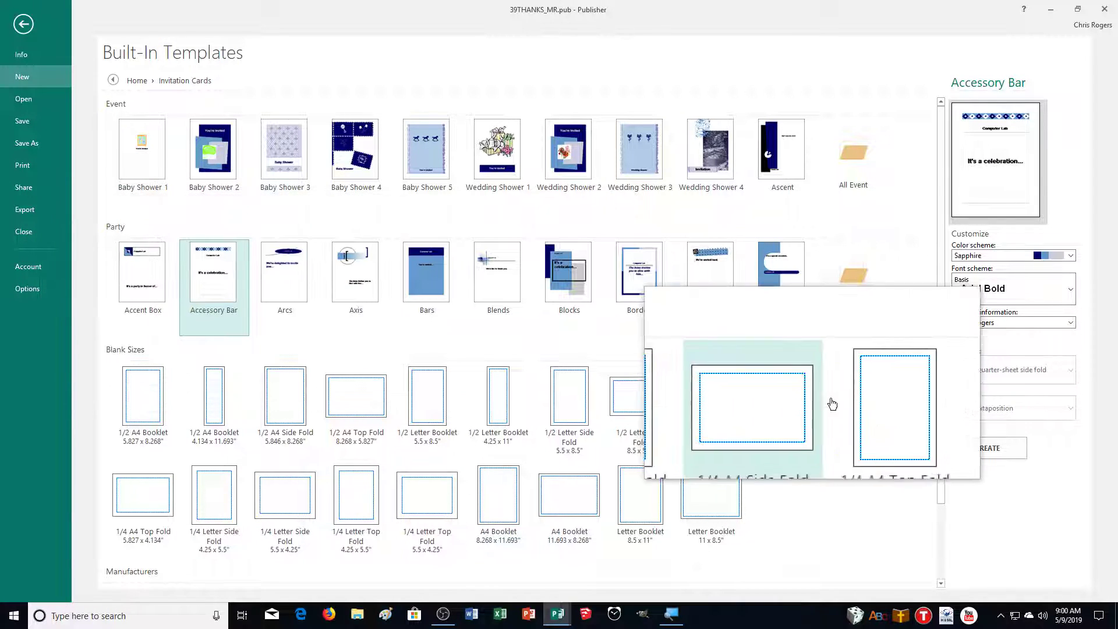
Create the Accessory Bar invitation and save it as 39BDAY_MR.pub in CADemonstration2, replacing Publication4
{"action": "left_click", "coordinate": [1016, 448]}
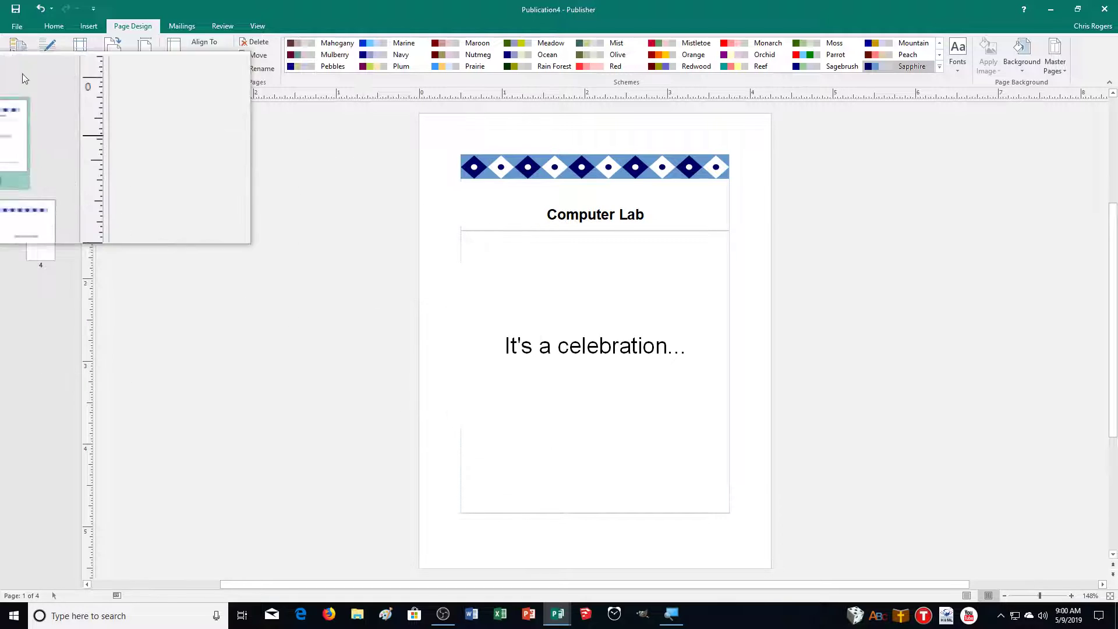
{"action": "left_click", "coordinate": [14, 25]}
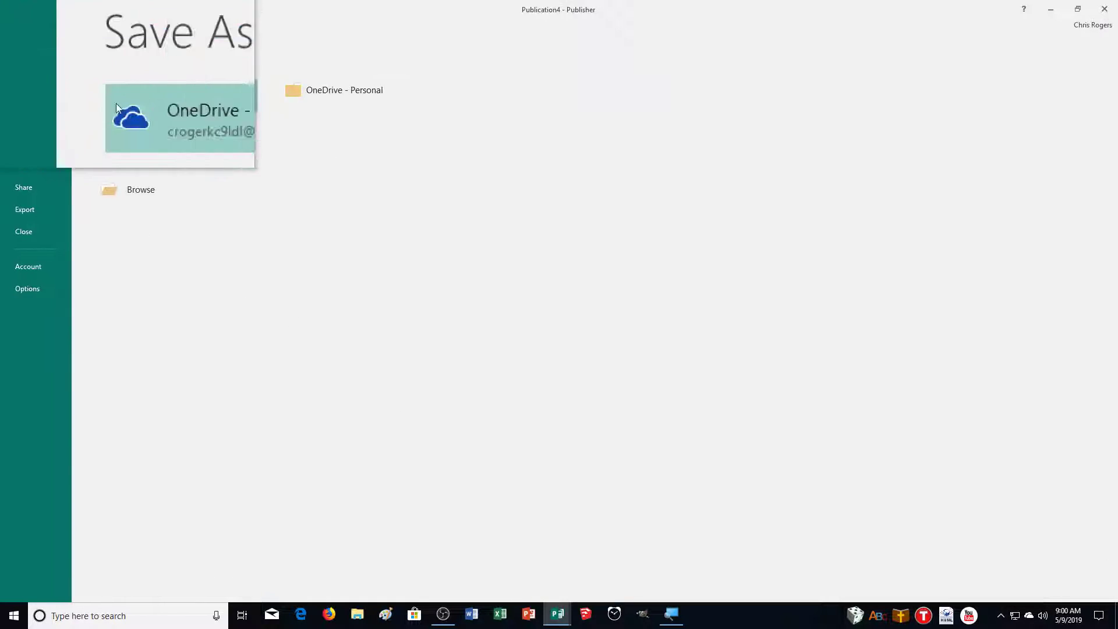
{"action": "left_click", "coordinate": [169, 184]}
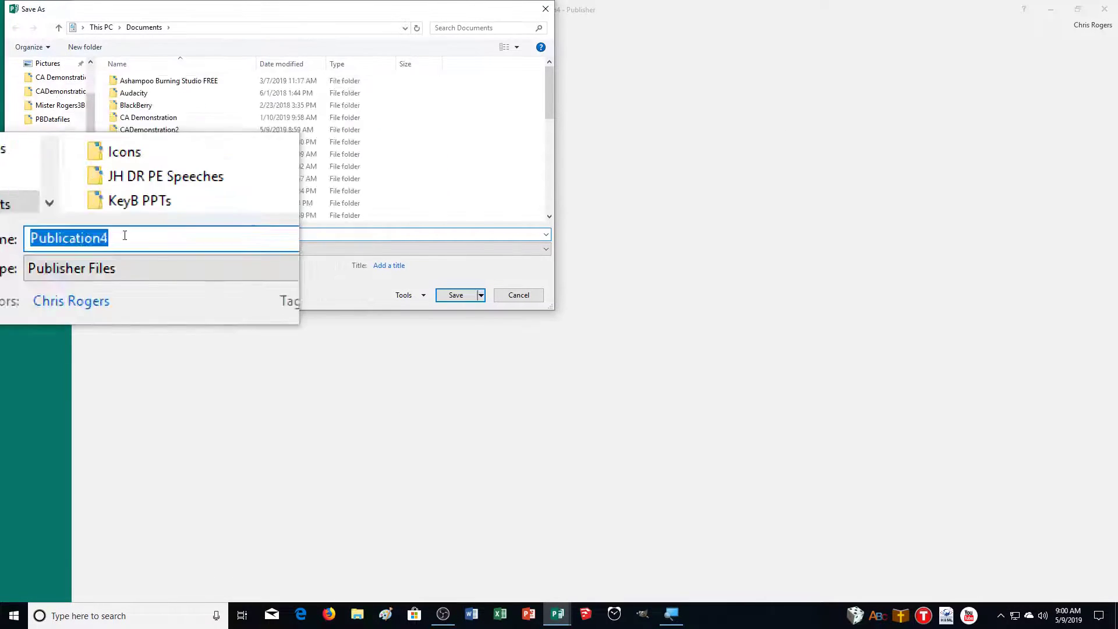
{"action": "double_click", "coordinate": [149, 130]}
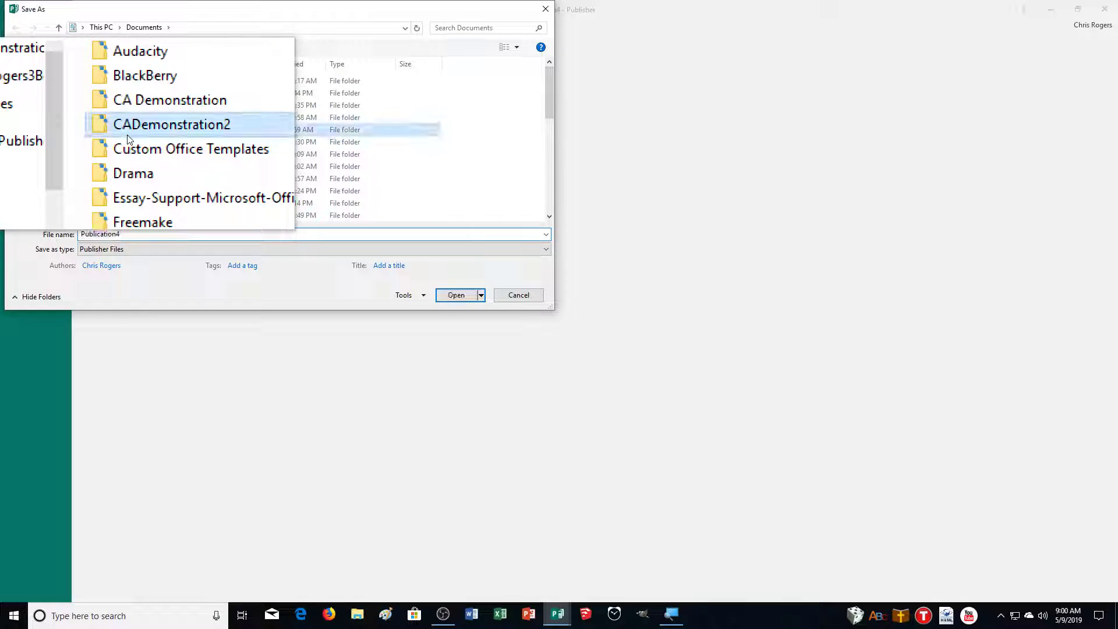
{"action": "double_click", "coordinate": [130, 236]}
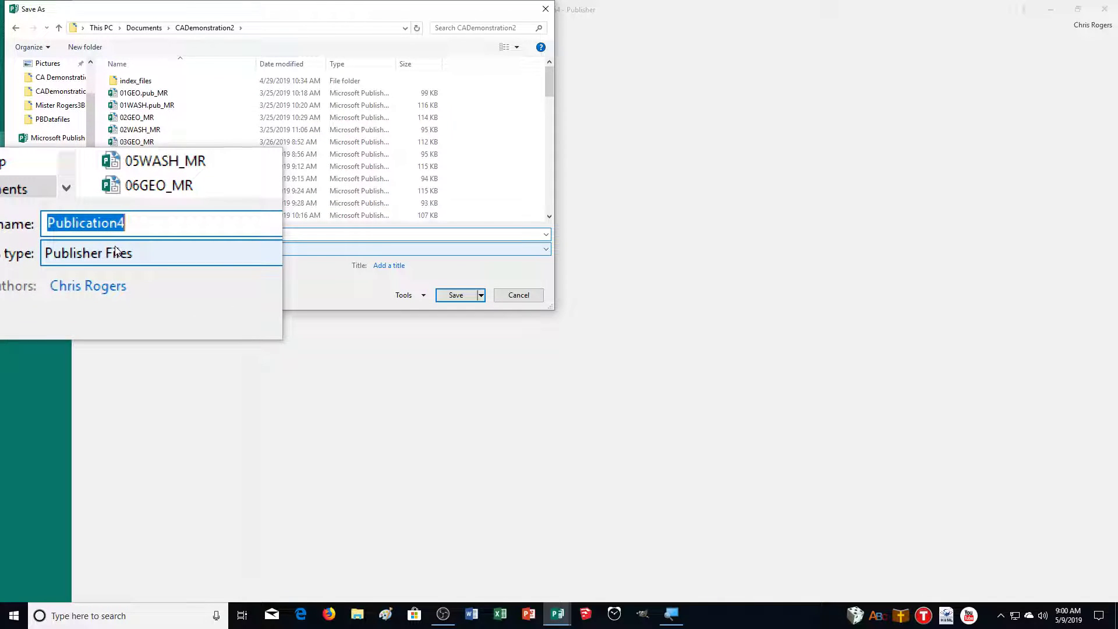
{"action": "type", "text": "39BDAY_"}
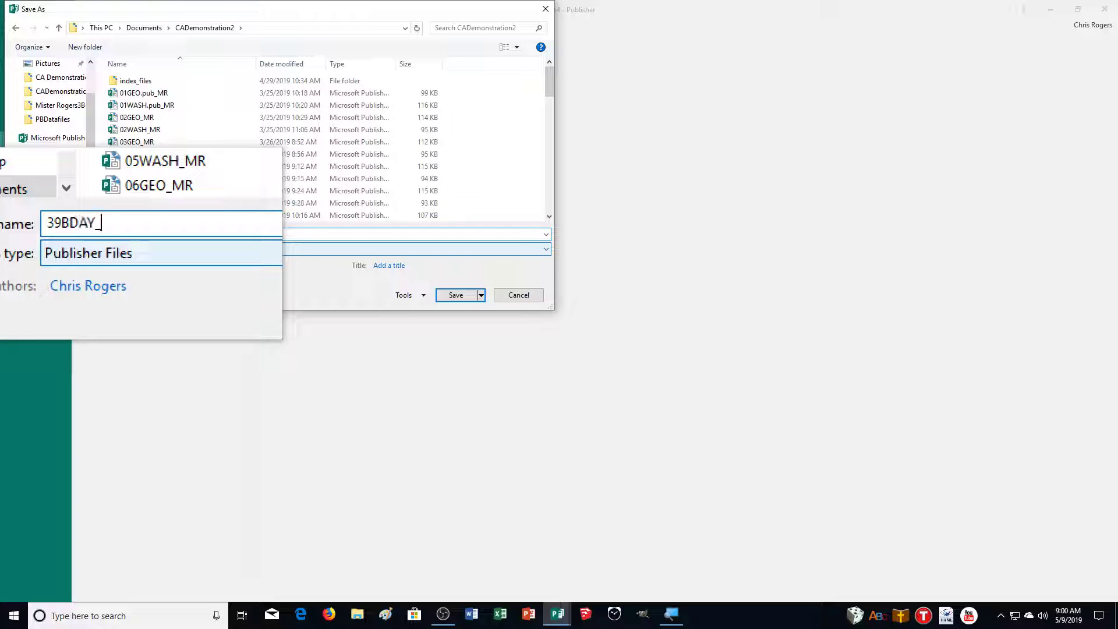
{"action": "type", "text": "MR"}
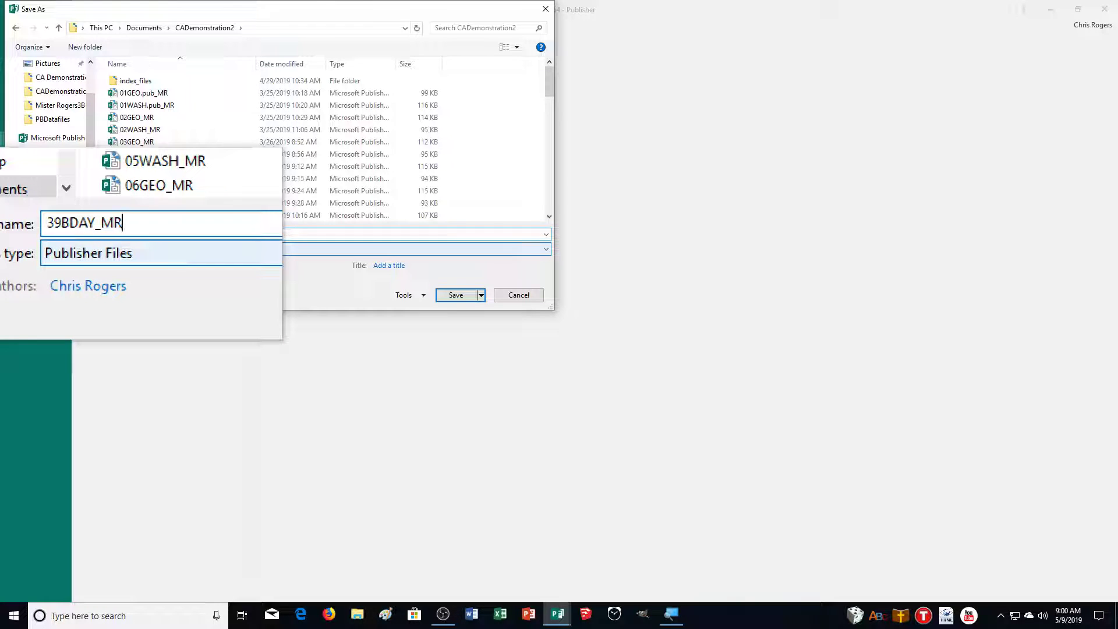
{"action": "key", "text": "Return"}
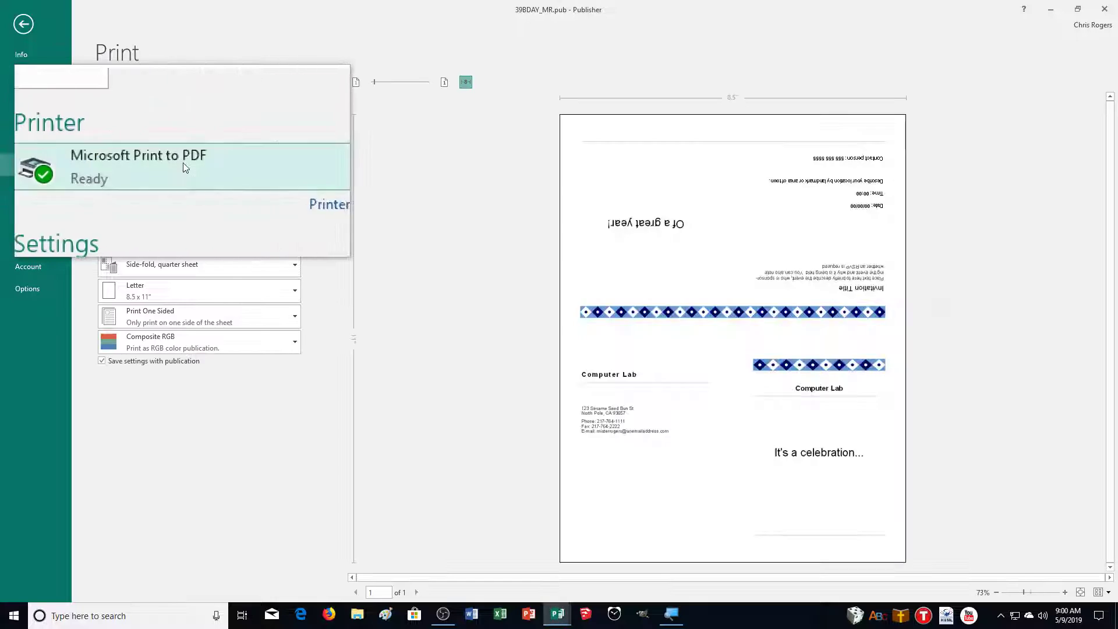
Print the invitation through Microsoft Print to PDF as 39BDAY_MR
{"action": "left_click", "coordinate": [119, 100]}
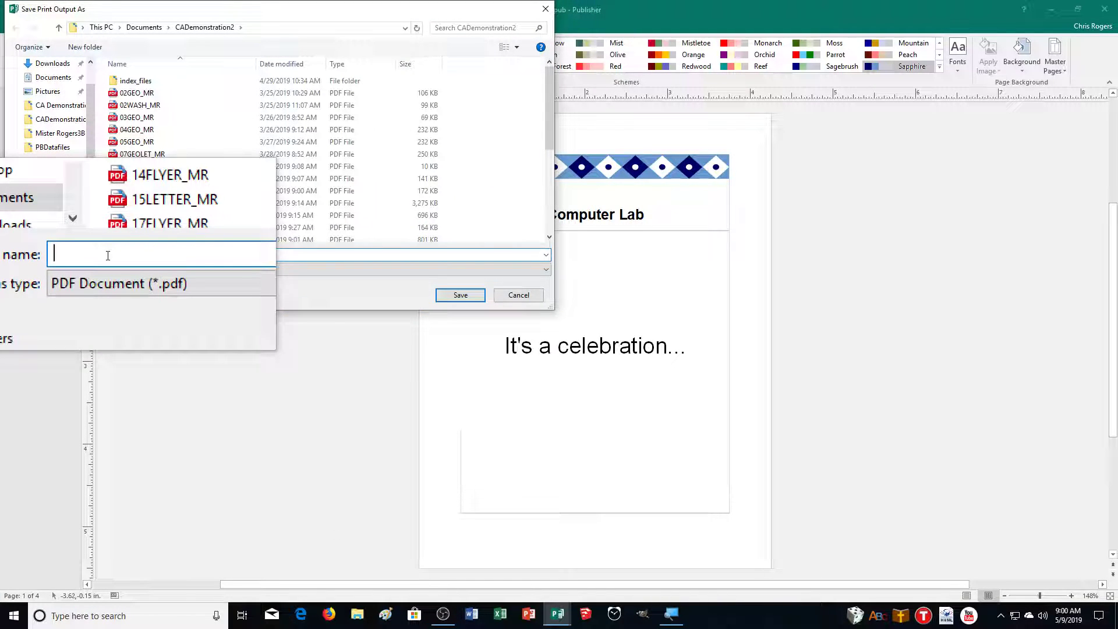
{"action": "type", "text": "39BD"}
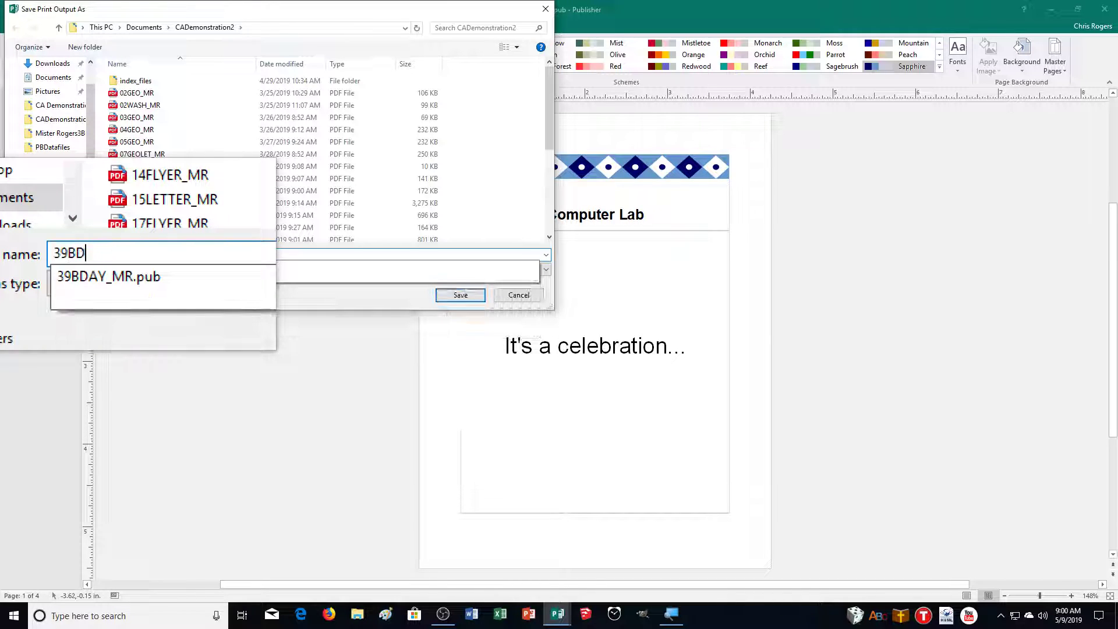
{"action": "type", "text": "AY_MR"}
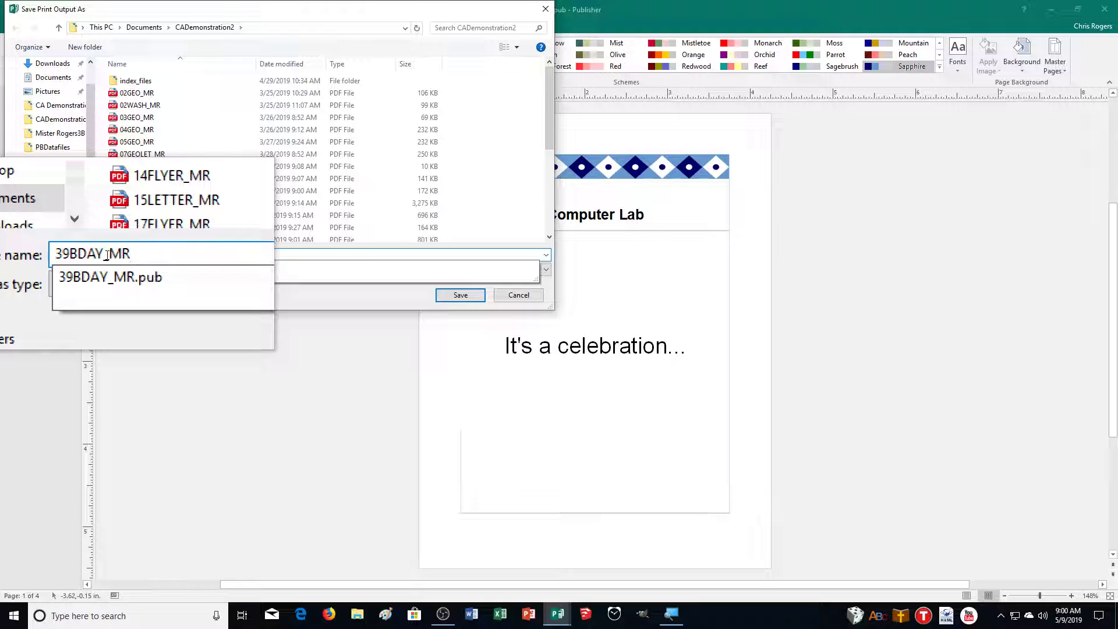
{"action": "key", "text": "Return"}
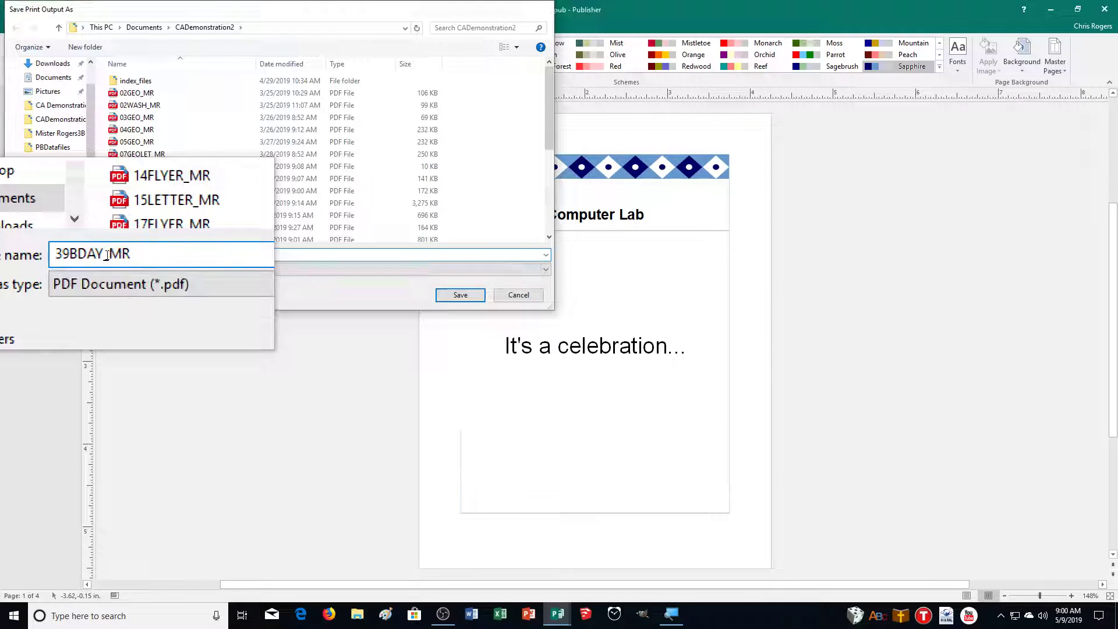
{"action": "left_click_drag", "start_coordinate": [116, 252], "coordinate": [406, 356]}
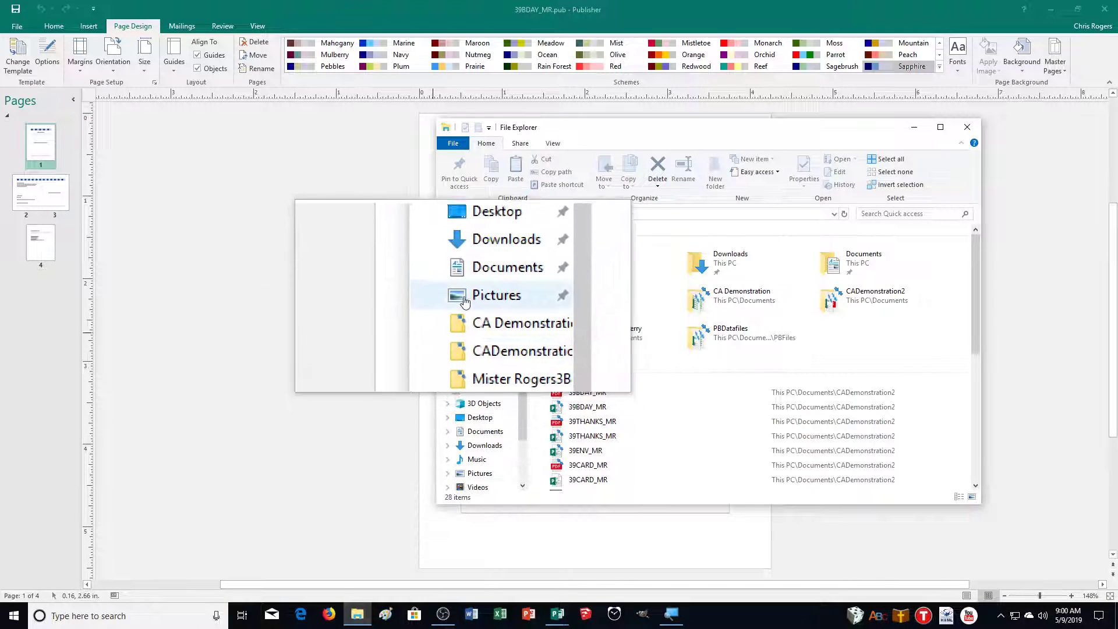
Open Documents > CADemonstration2 and scroll to list the 39 publications and PDFs
{"action": "left_click", "coordinate": [479, 284]}
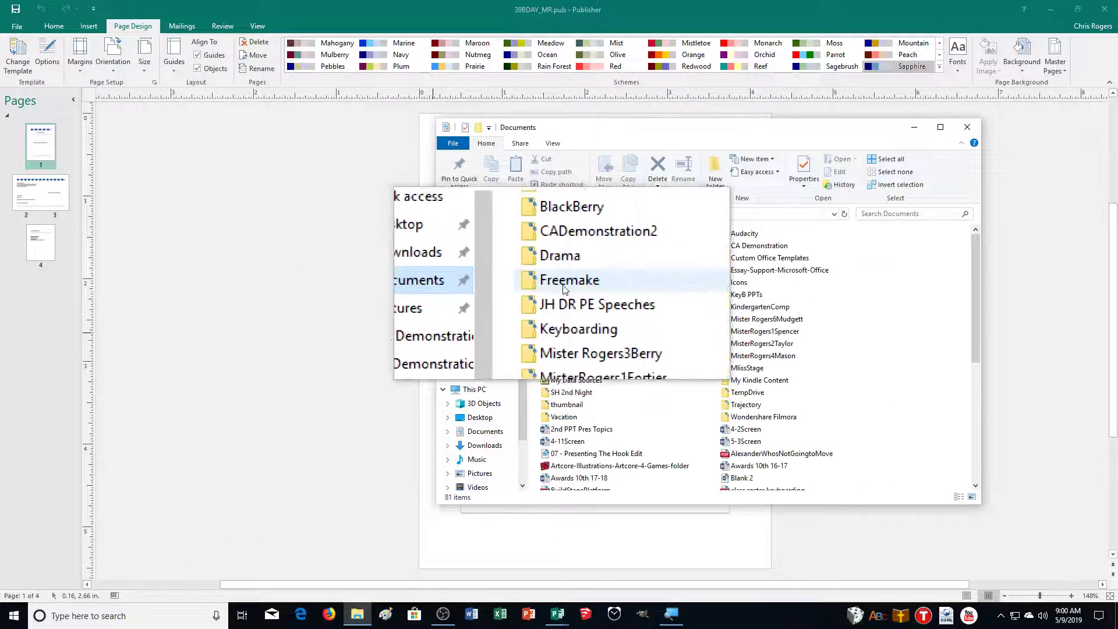
{"action": "double_click", "coordinate": [583, 250]}
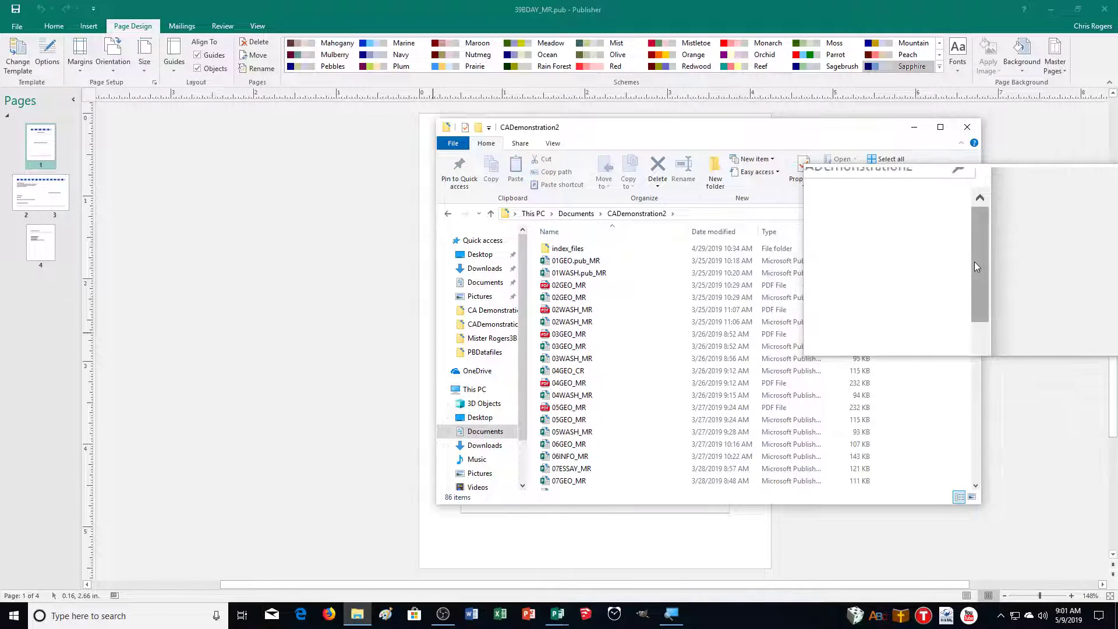
{"action": "scroll", "coordinate": [747, 439], "scroll_direction": "down", "scroll_amount": 20}
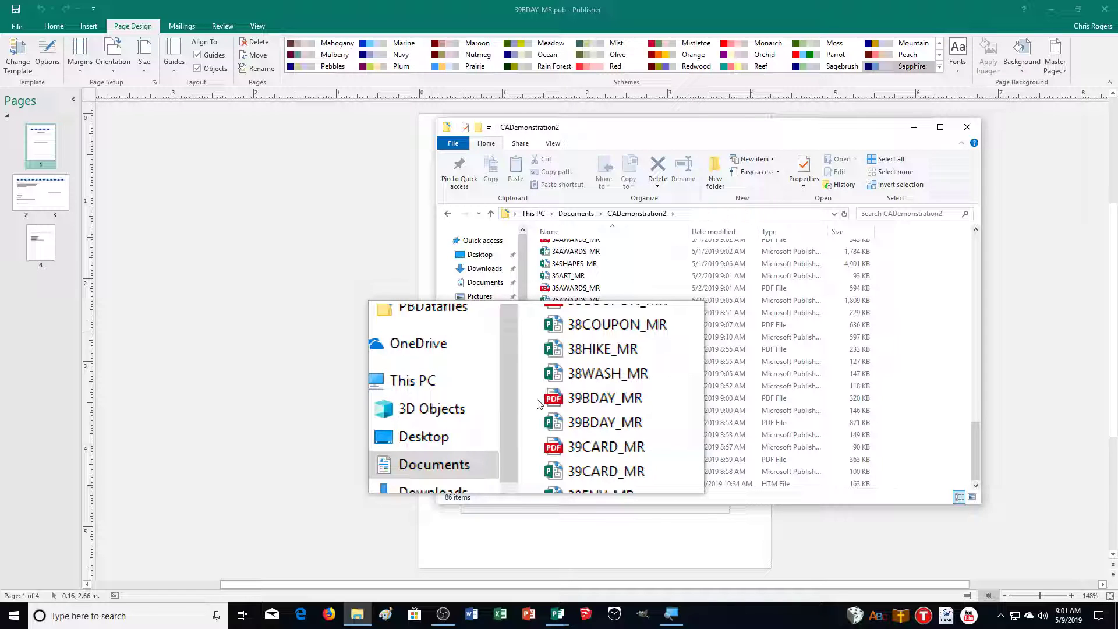
Drag-select the seven 39-prefixed files, from 39BDAY_MR down to 39THANKS_MR
{"action": "left_click_drag", "start_coordinate": [539, 404], "coordinate": [582, 475]}
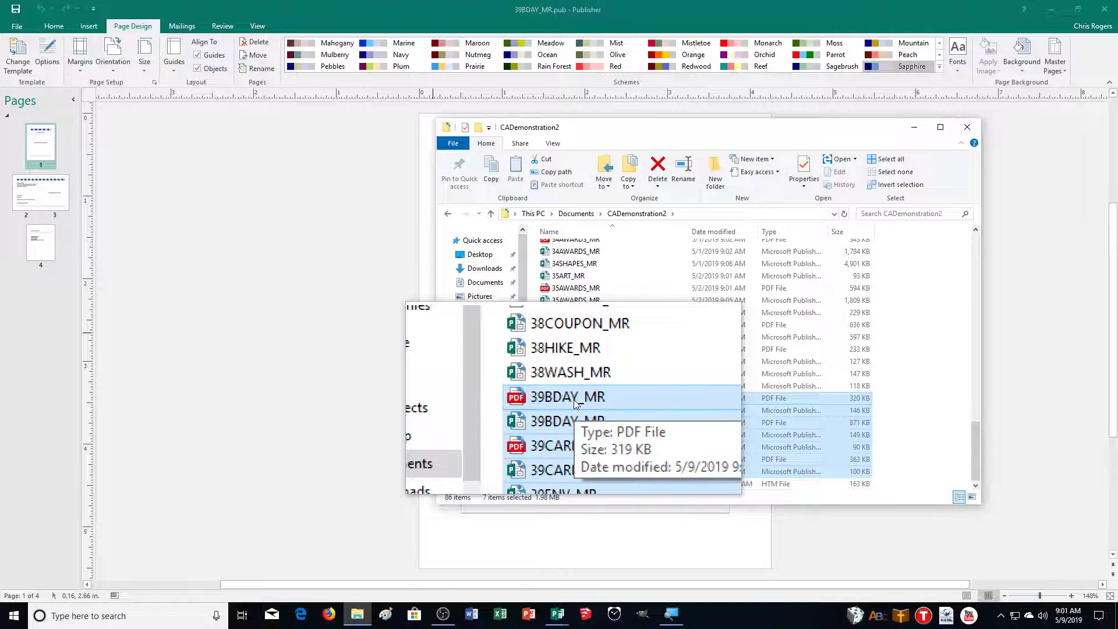